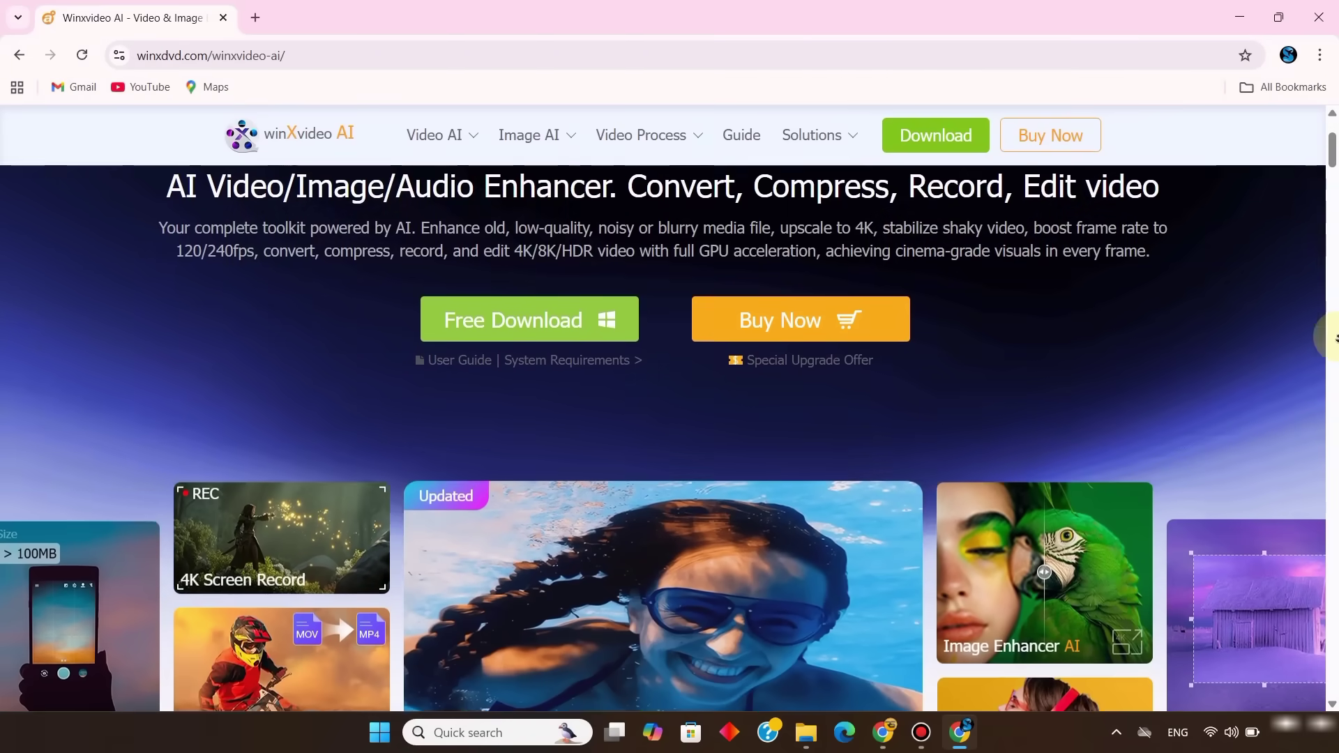
- Scroll through the Winxvideo AI product page's feature overview
scroll(1333, 338, down, 5)
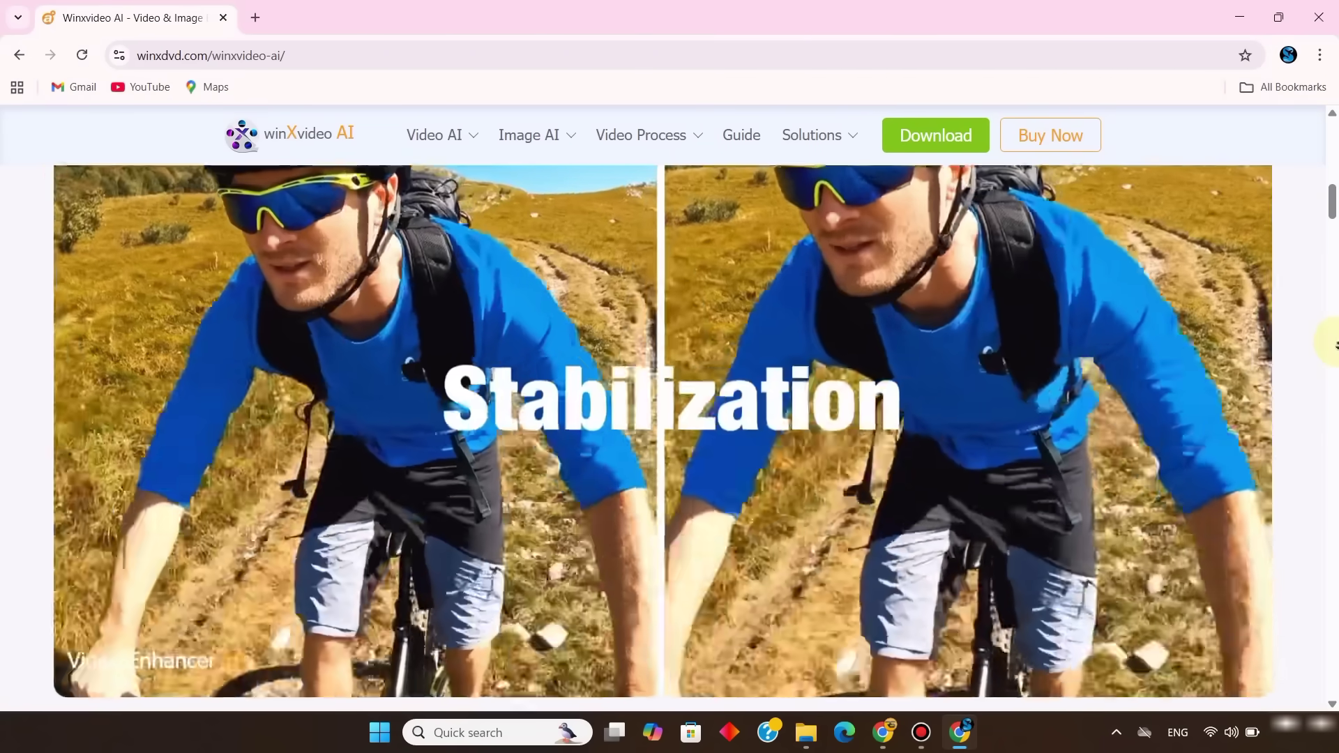
scroll(1333, 344, down, 4)
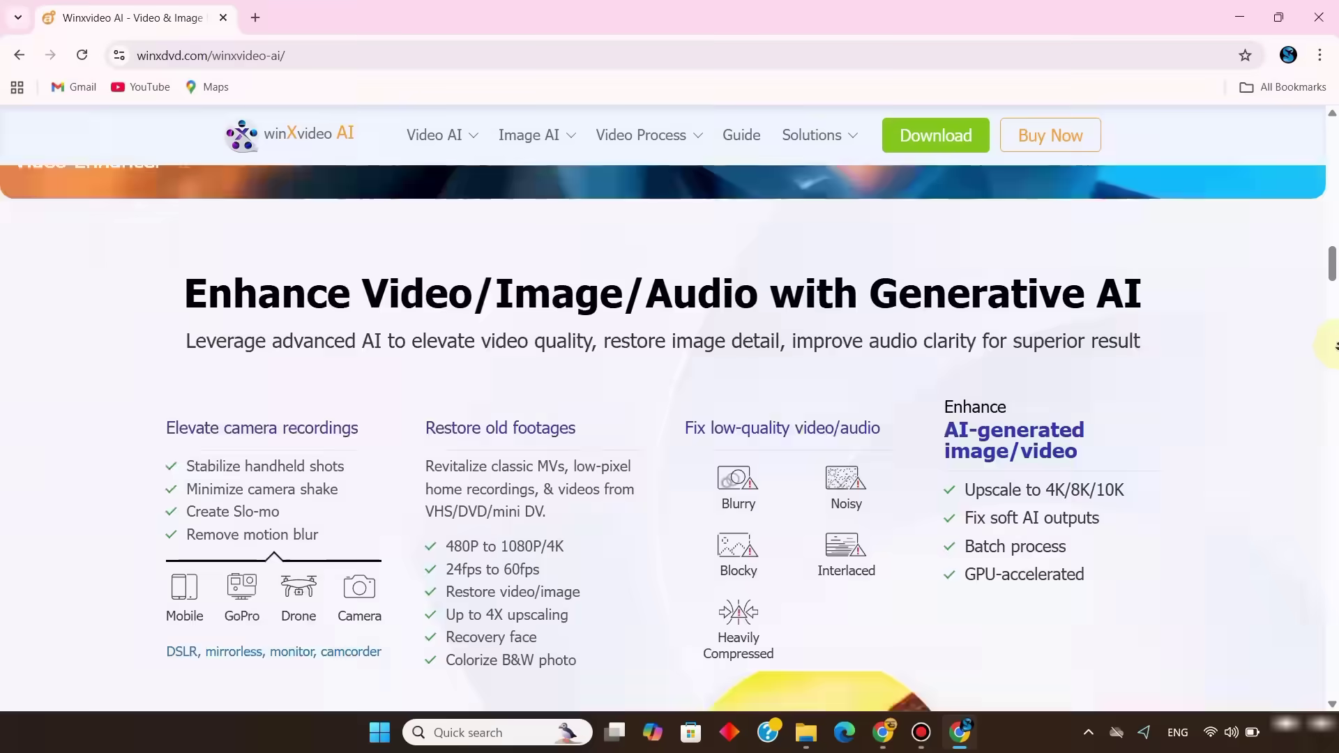
scroll(1334, 345, down, 15)
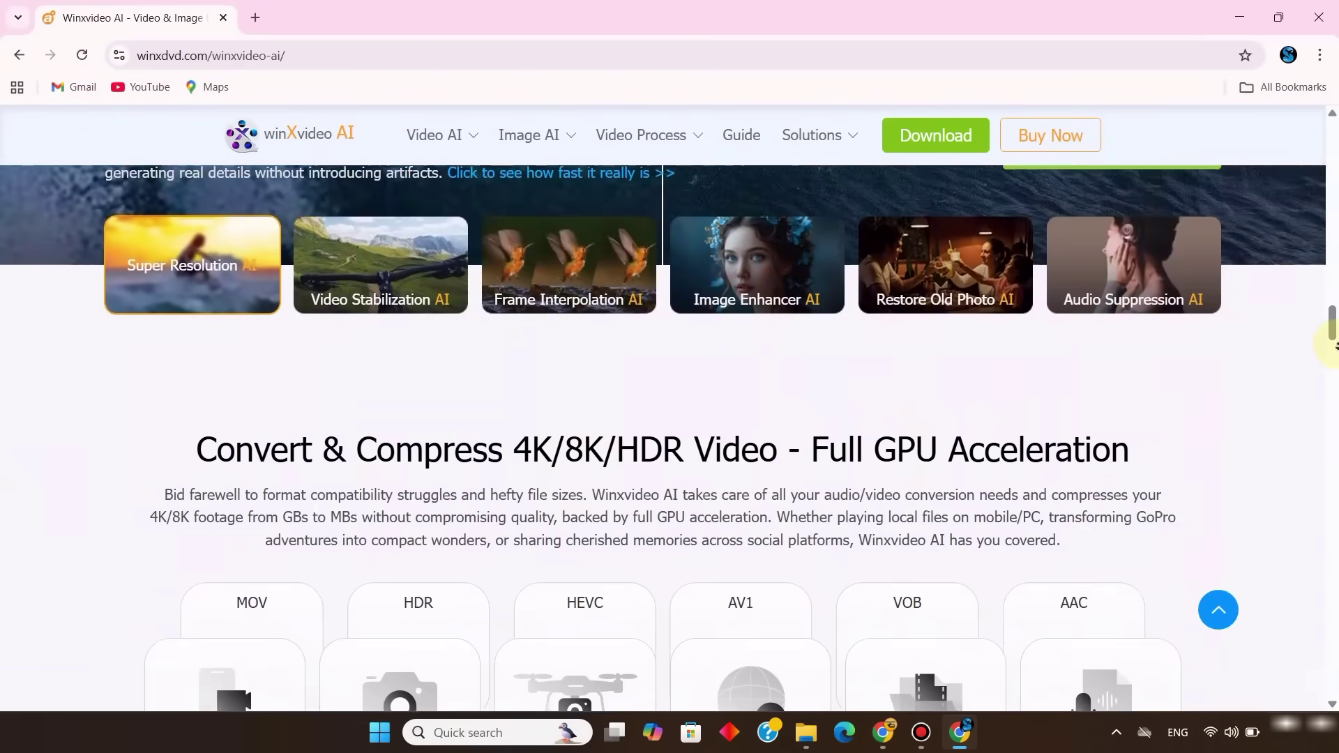
scroll(1335, 344, down, 10)
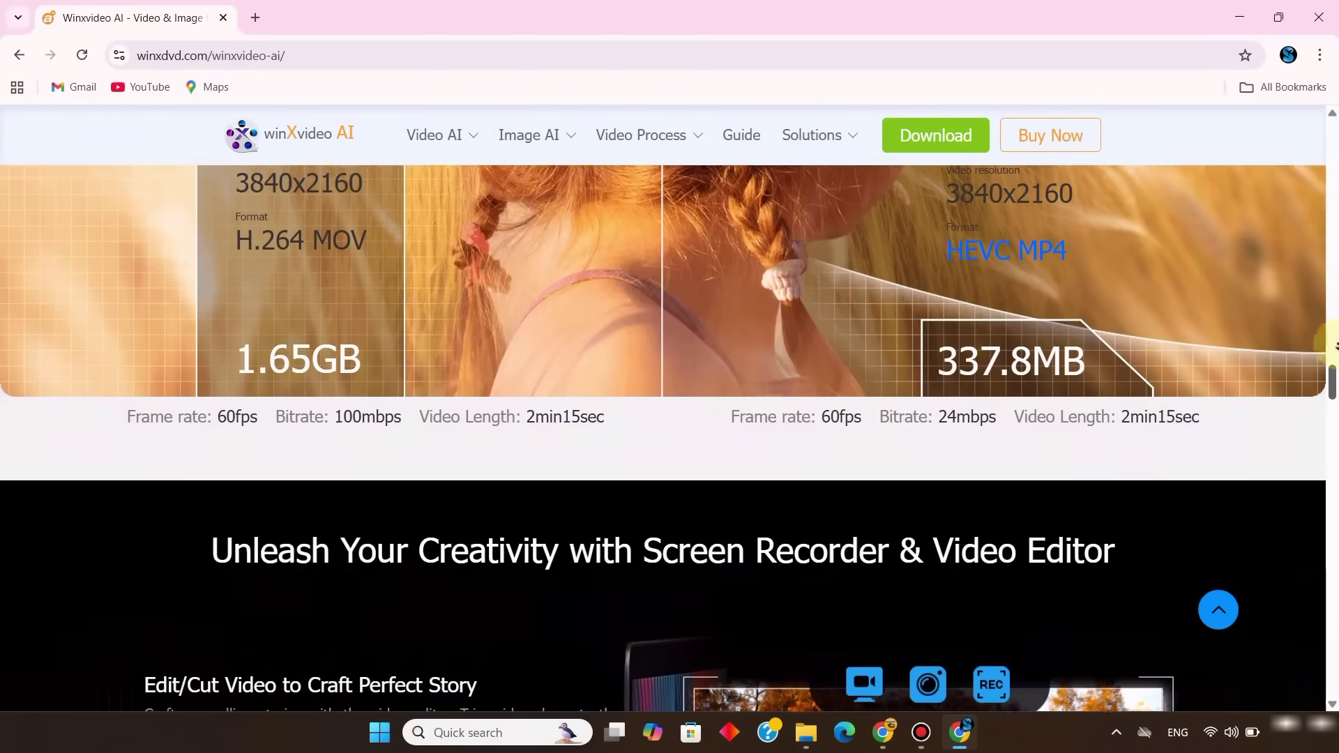
scroll(1335, 344, down, 10)
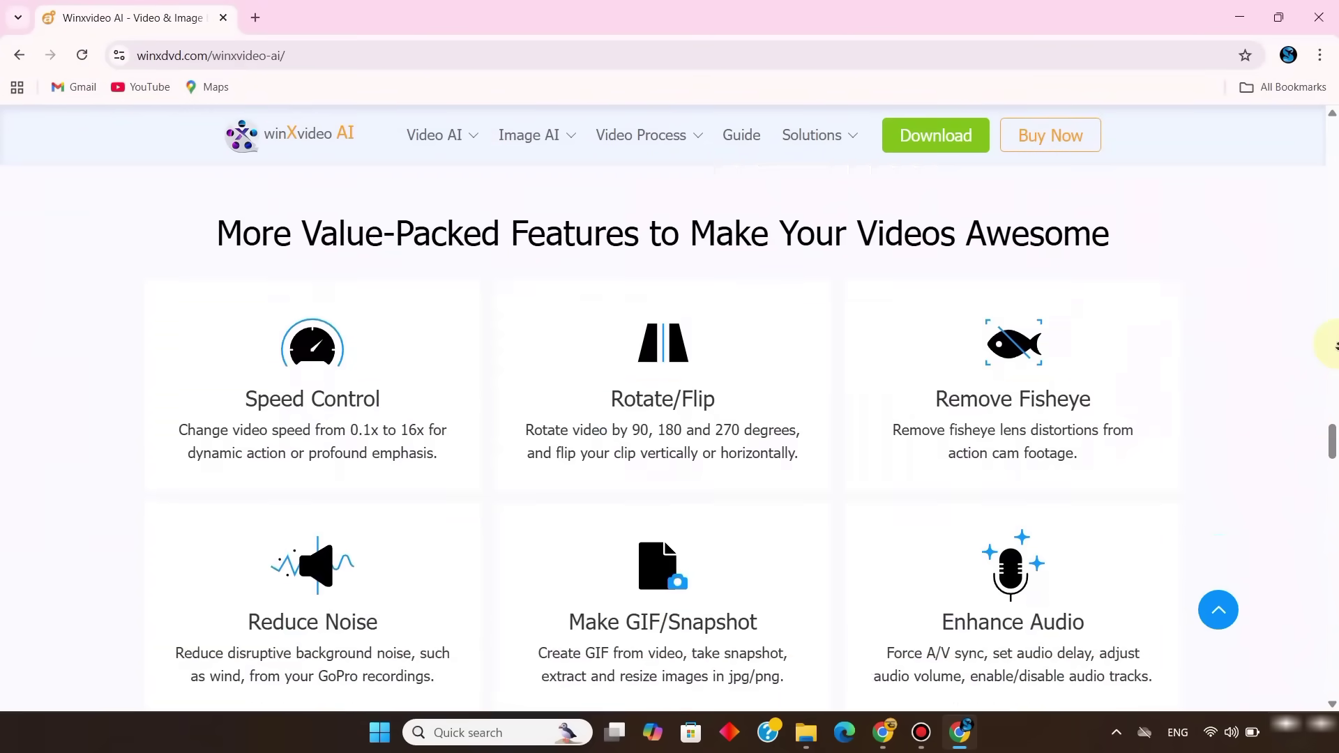
scroll(1335, 345, down, 10)
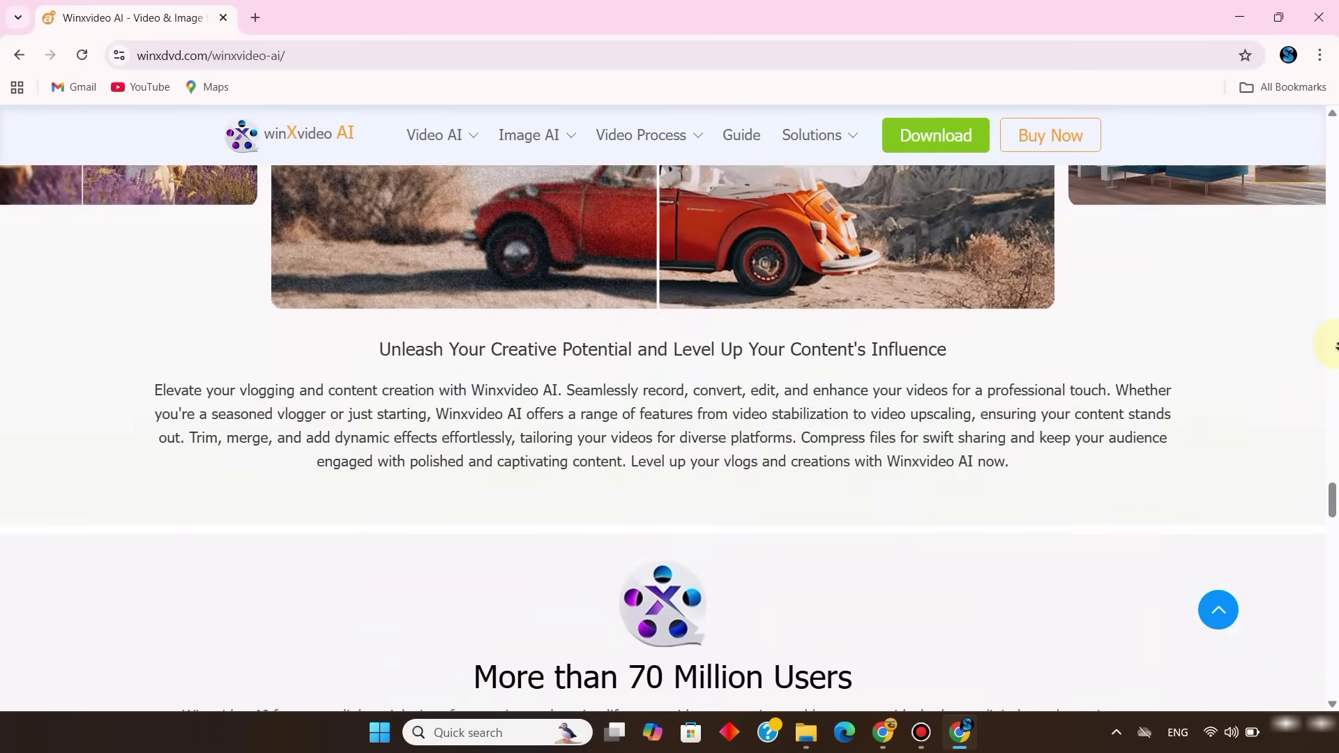
scroll(1334, 344, down, 7)
- Download the free Winxvideo AI Windows installer into New folder
key(Home)
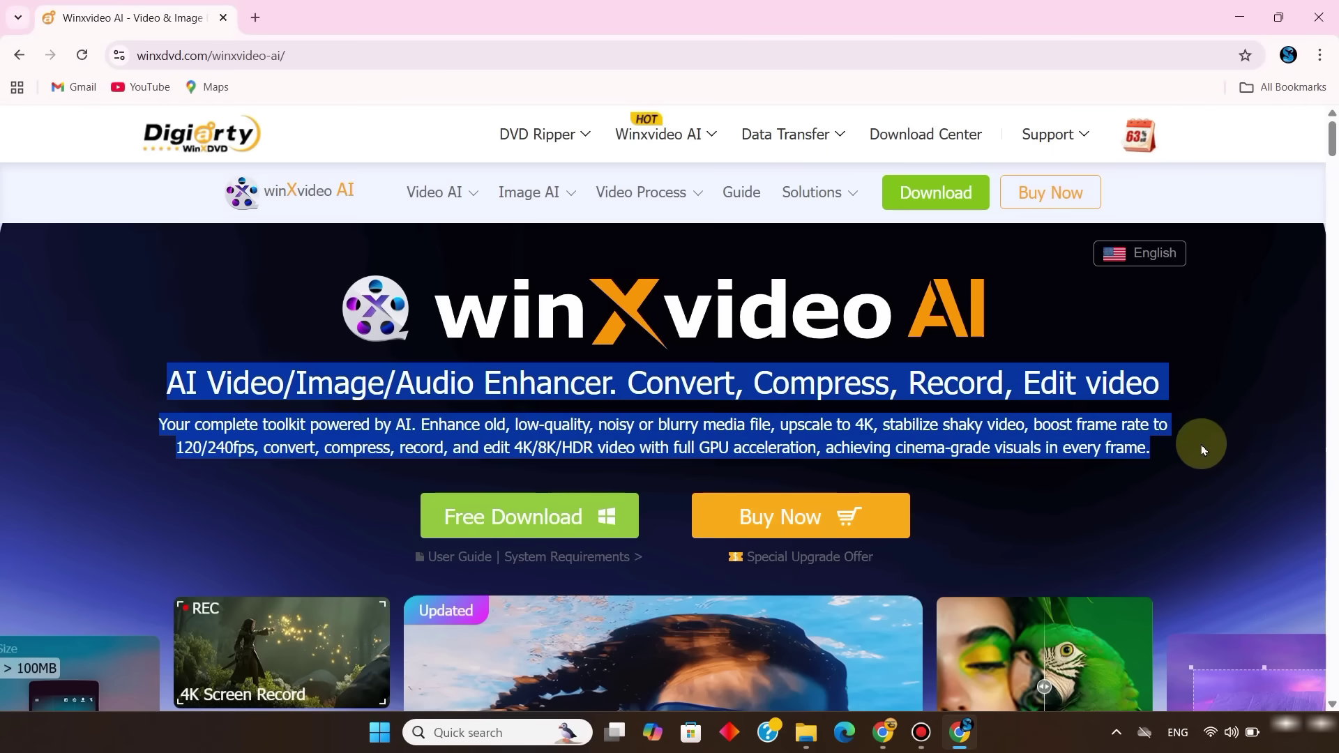
click(493, 516)
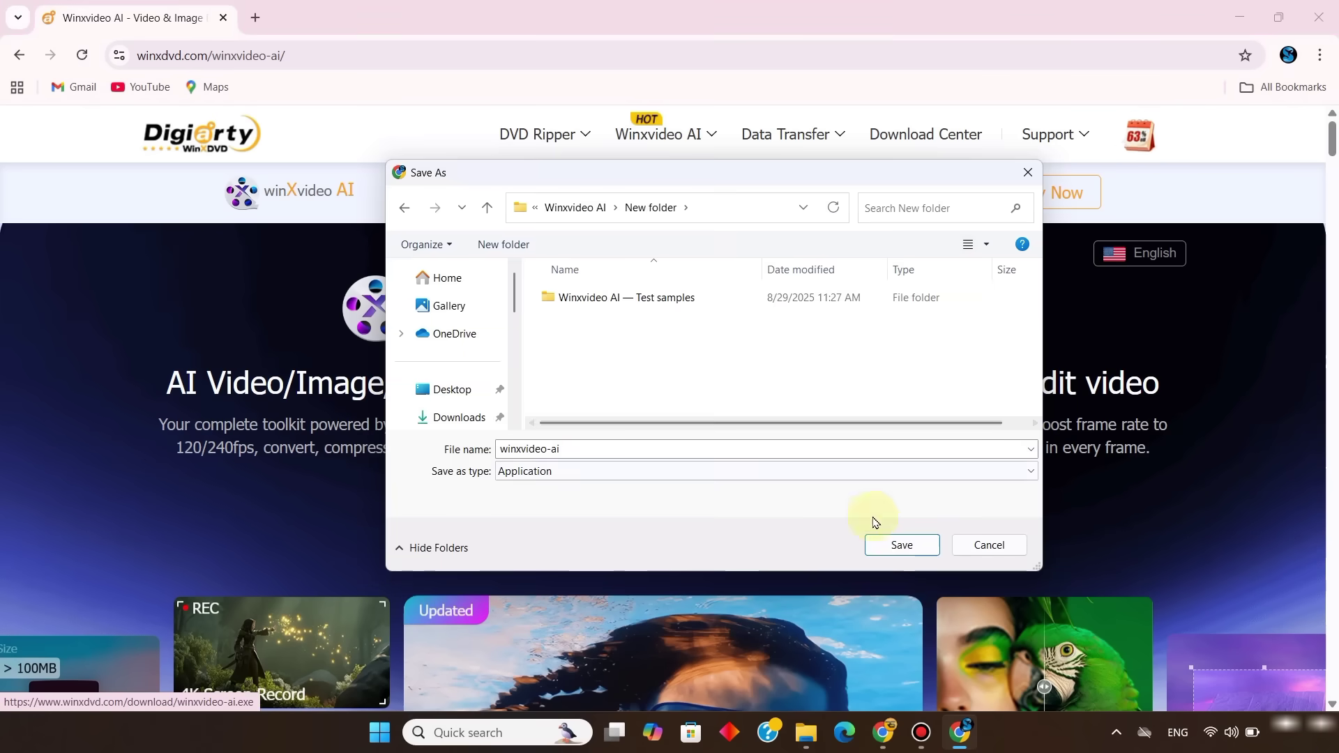
click(902, 545)
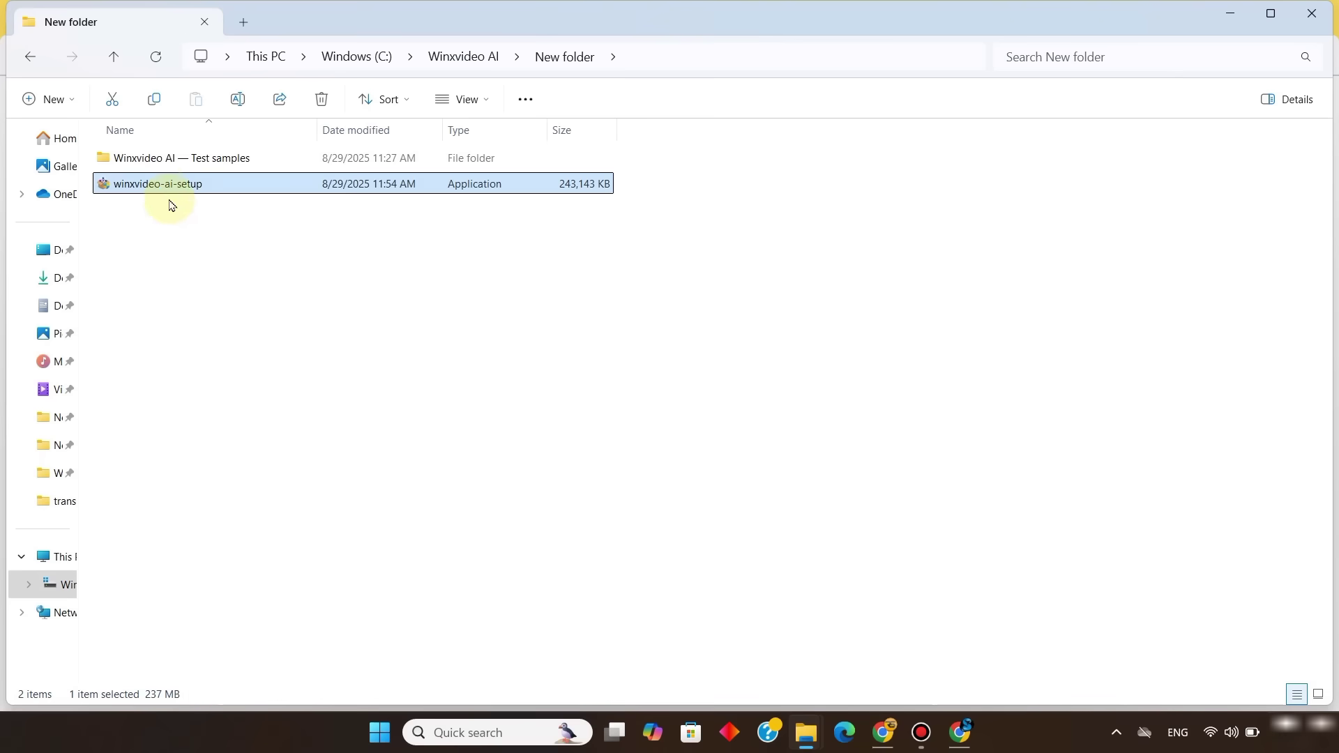
- Install Winxvideo AI from winxvideo-ai-setup, launch it, and open the Video AI tool
right_click(167, 194)
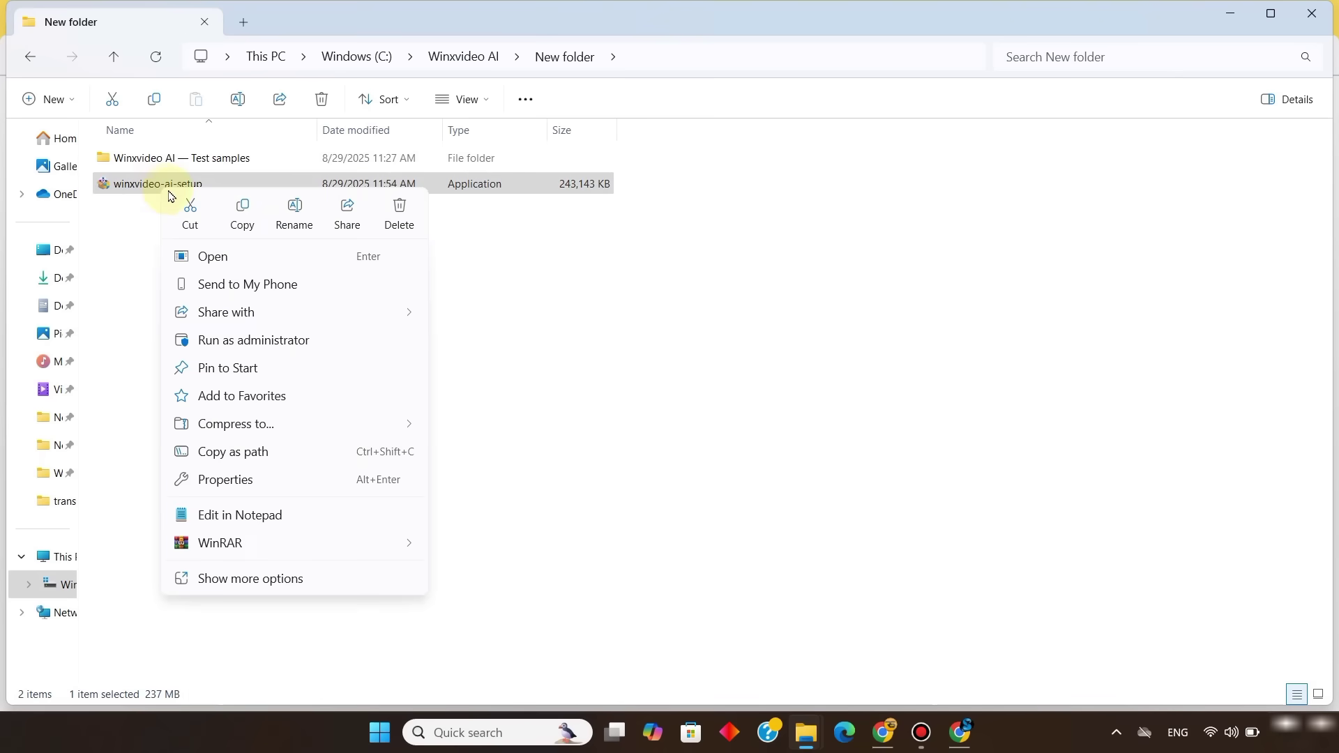
click(247, 258)
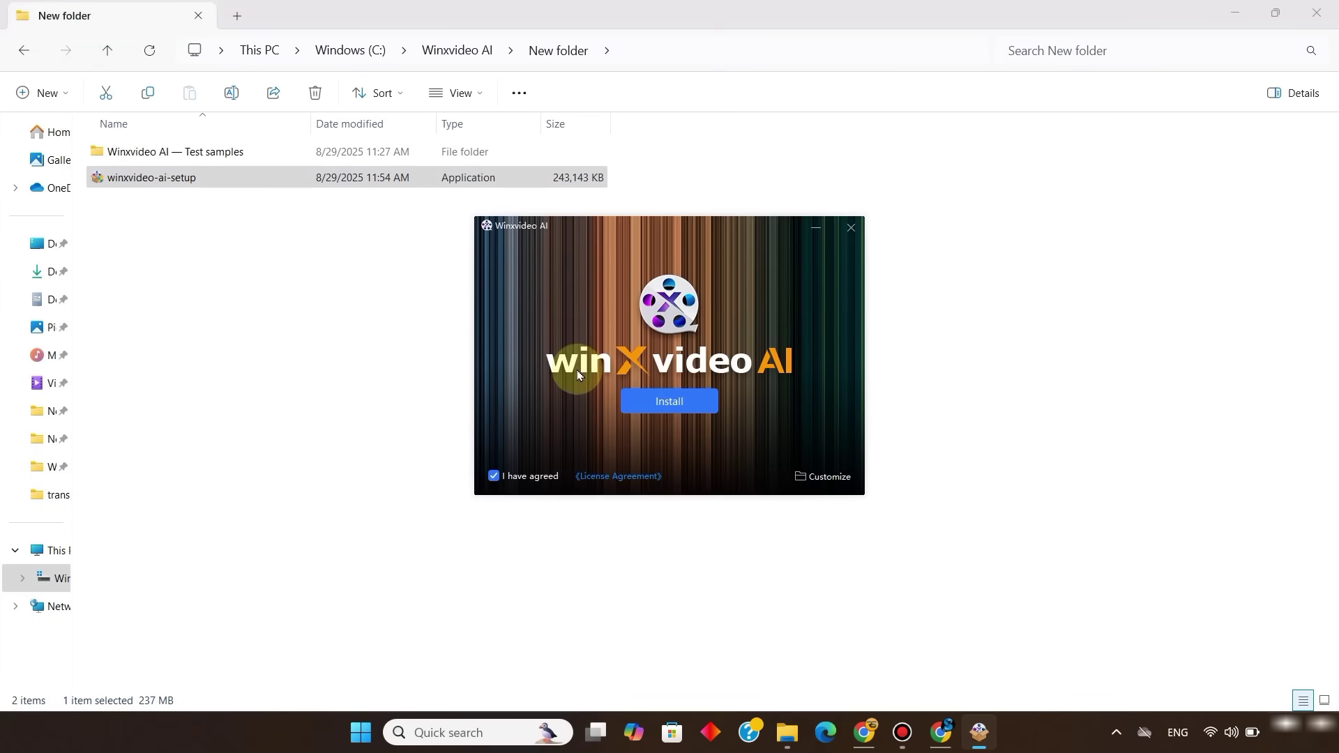
click(671, 403)
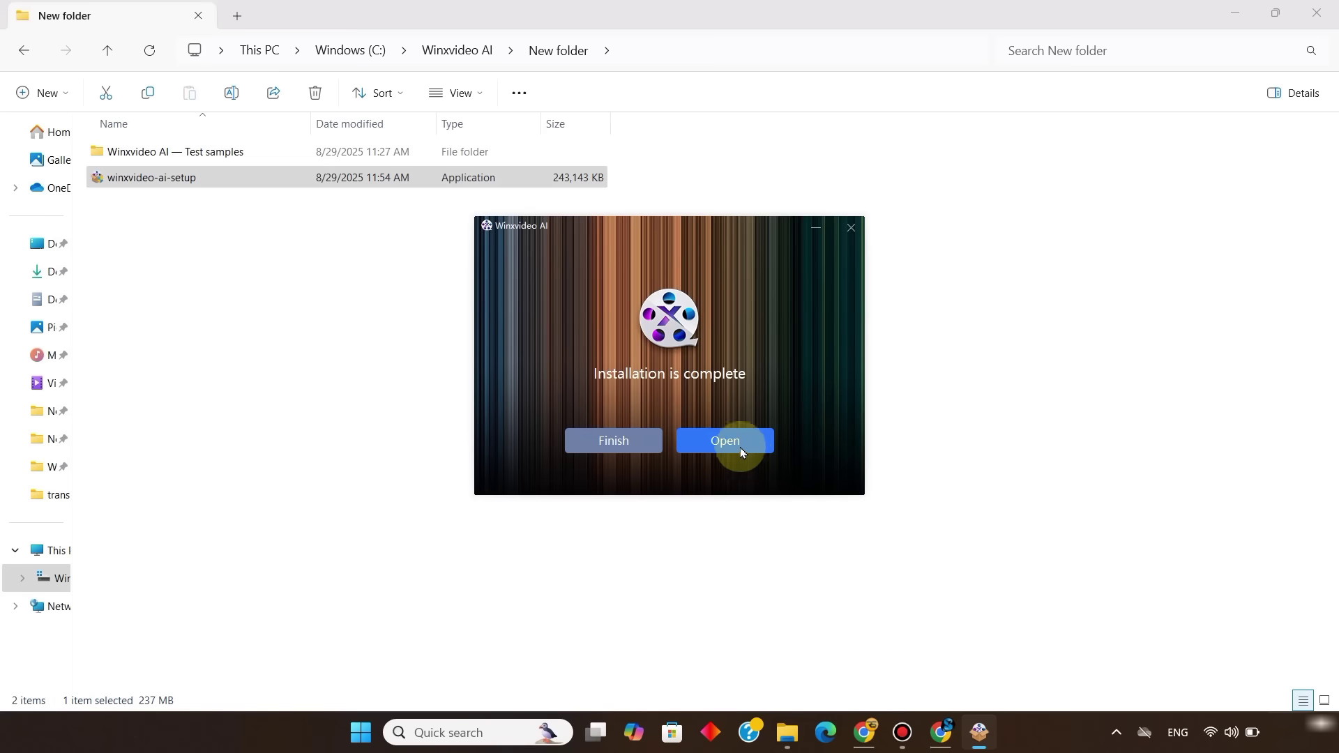
click(726, 439)
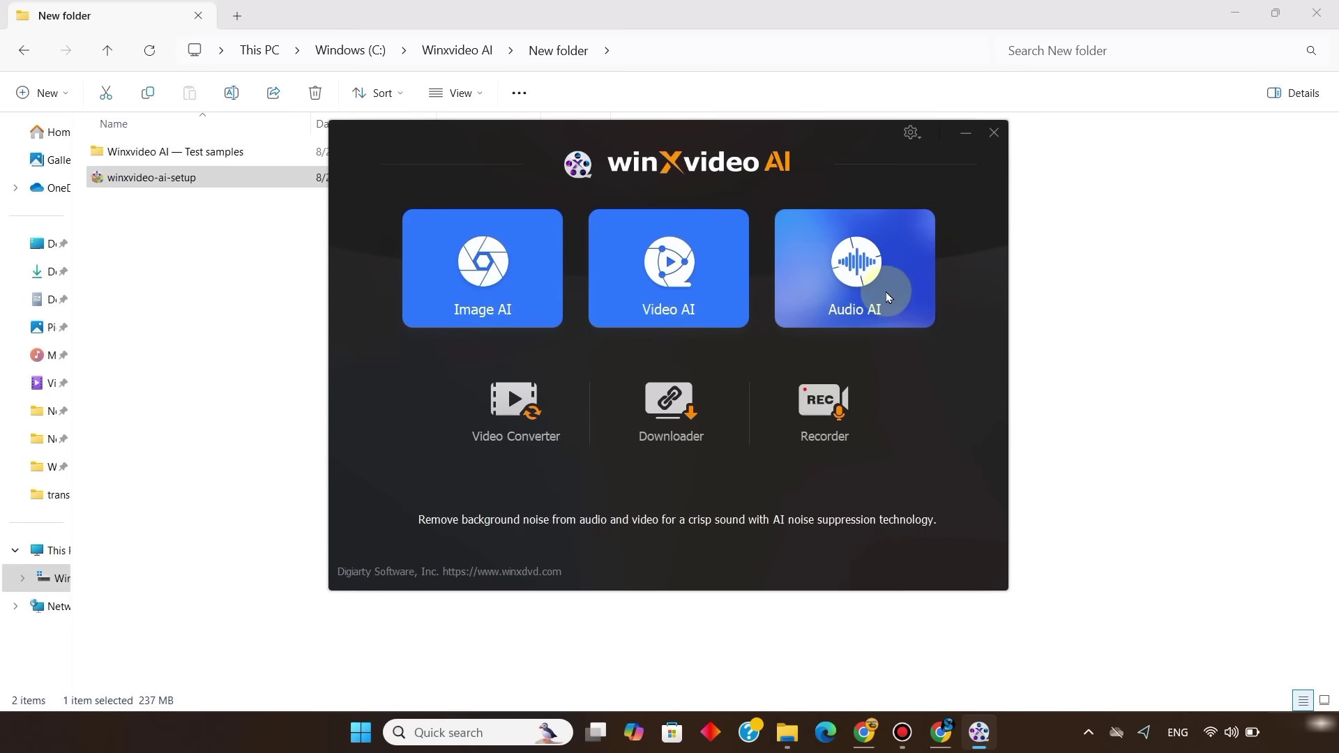
click(697, 293)
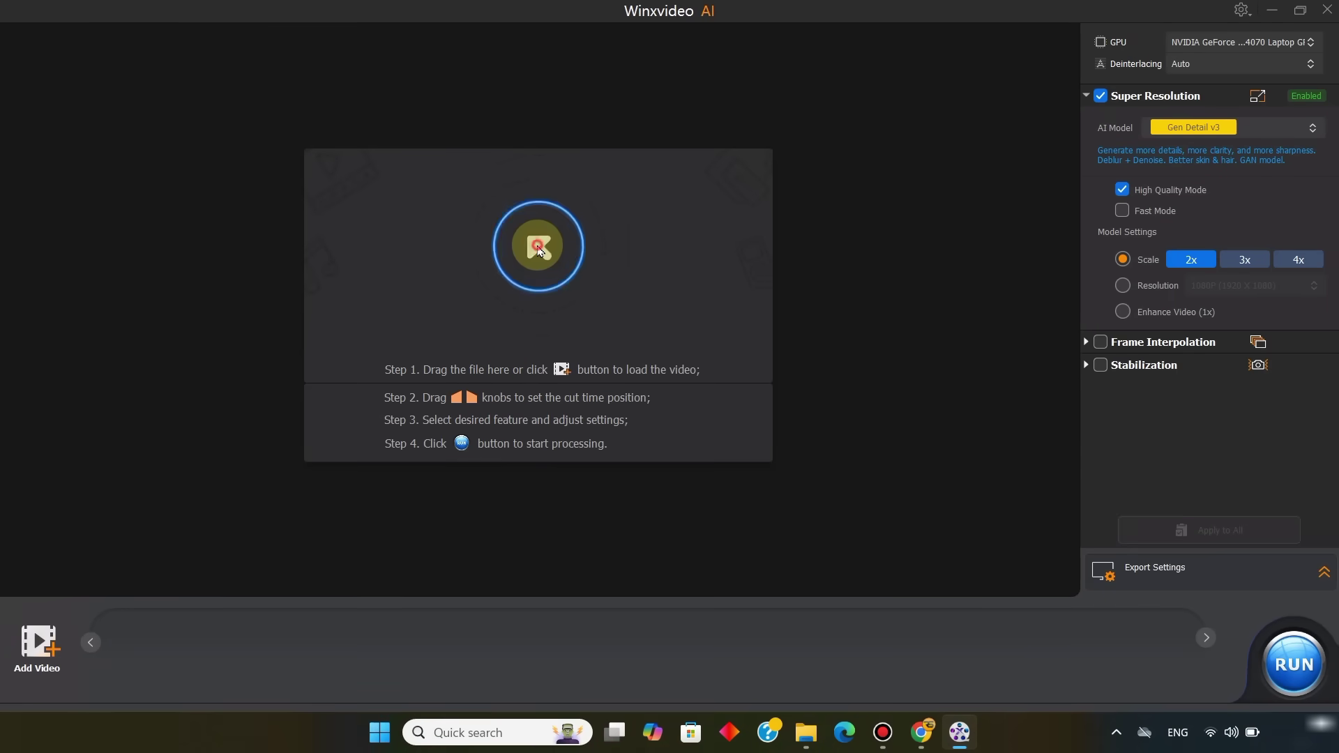
- Load the Super Resolution-test 1 video into Video AI
click(538, 252)
click(427, 191)
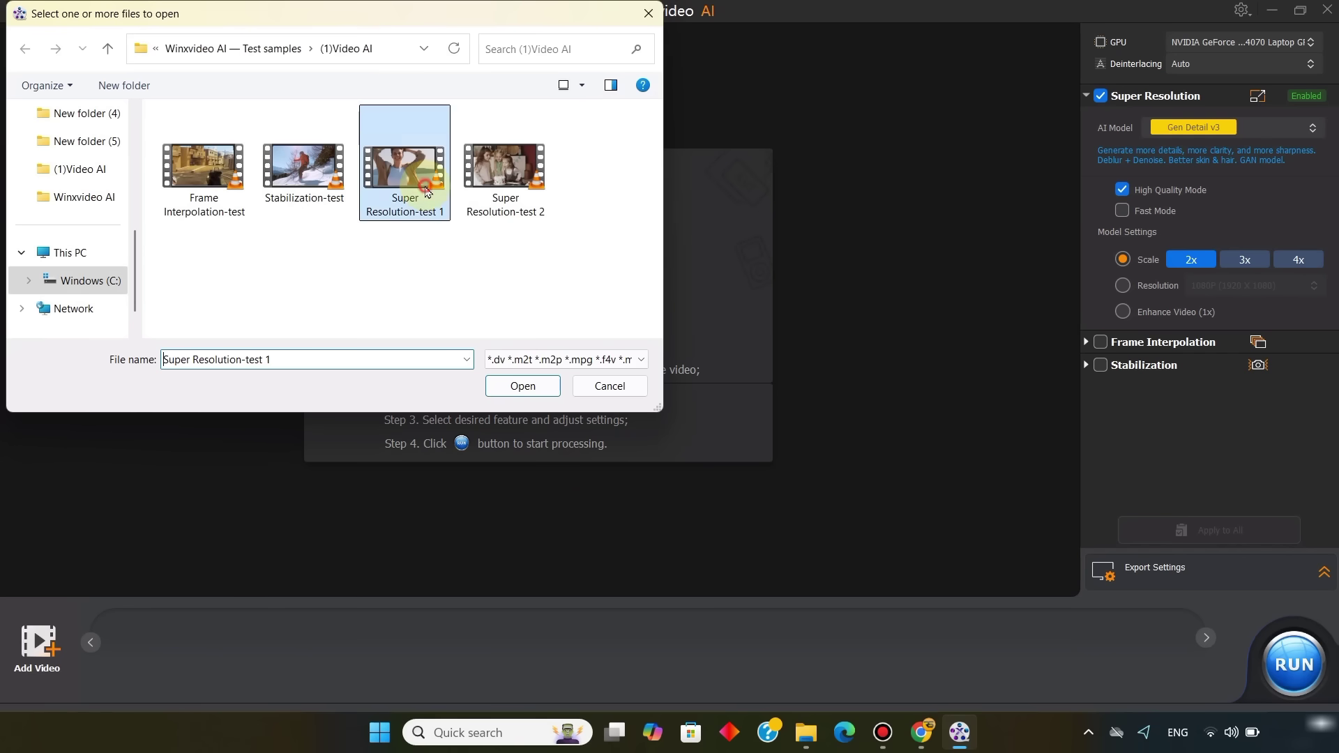
click(542, 397)
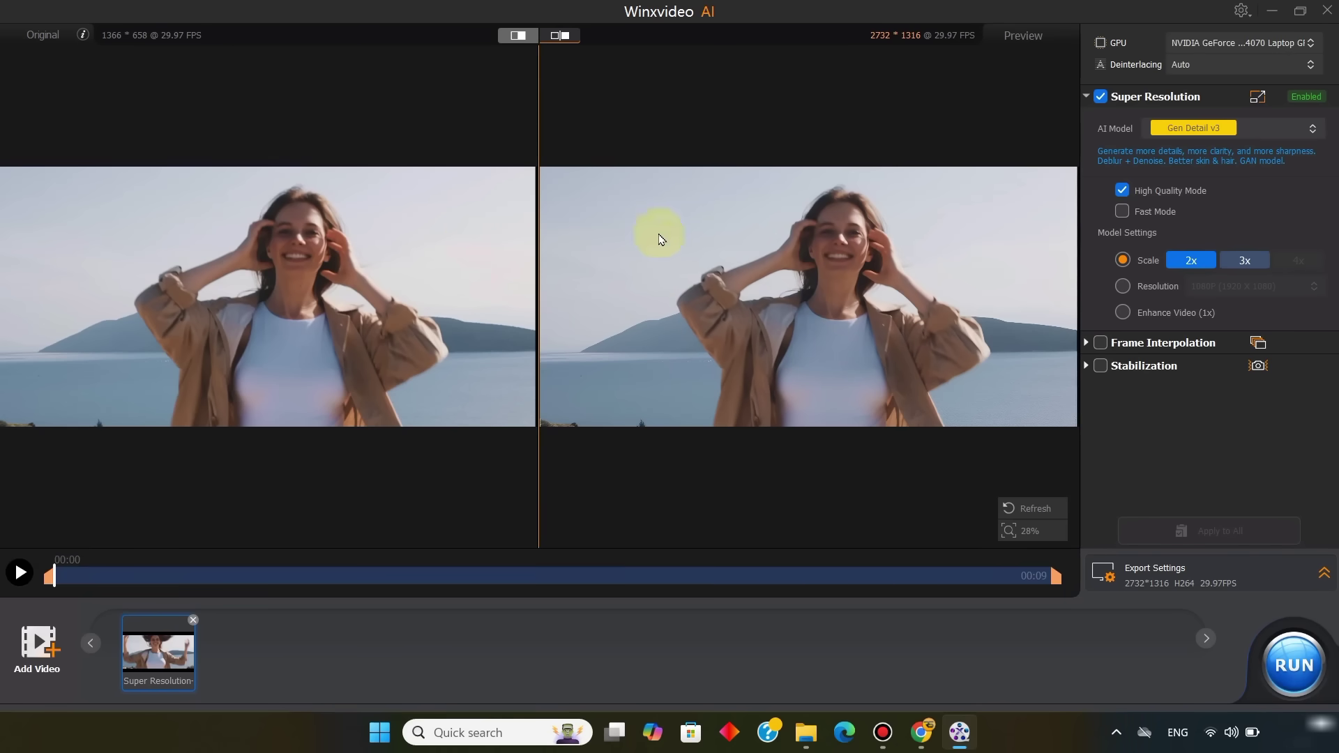
- Compare the original and 2x upscale in split view, then side by side
click(509, 40)
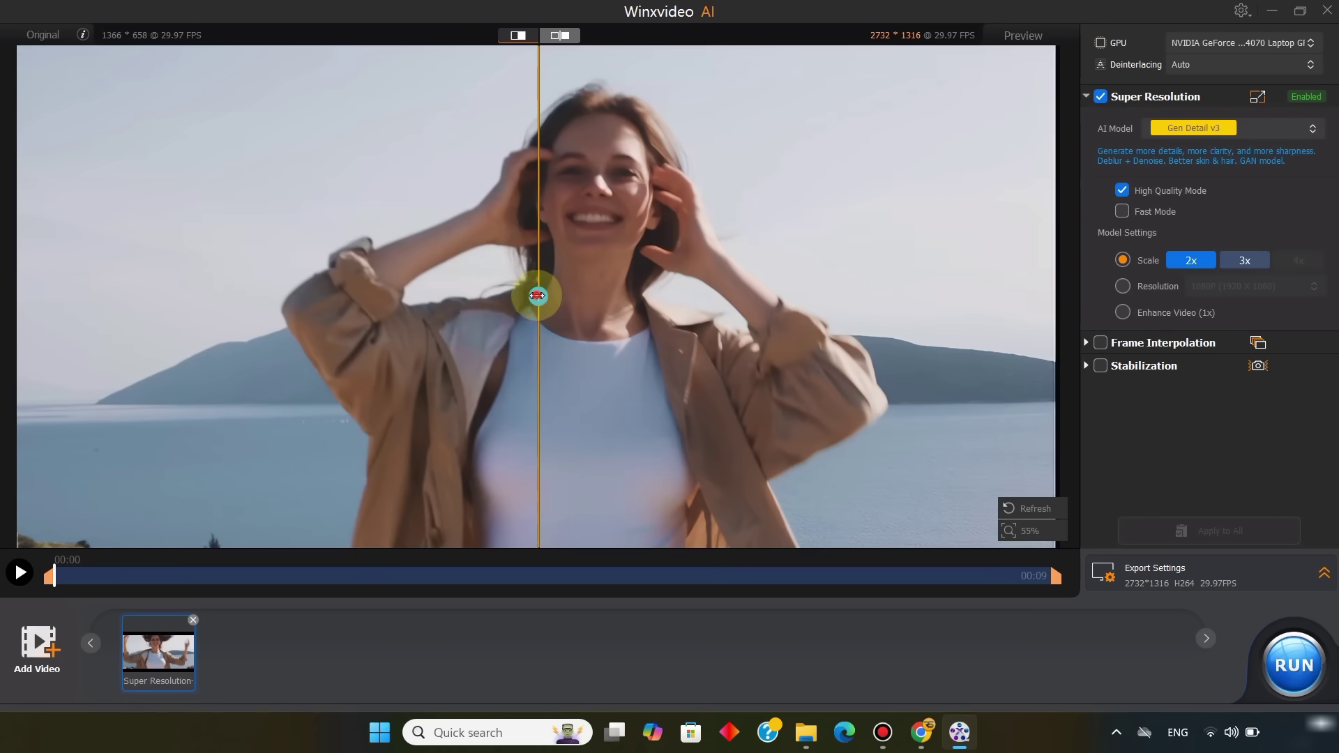
drag(537, 295, 448, 300)
click(20, 573)
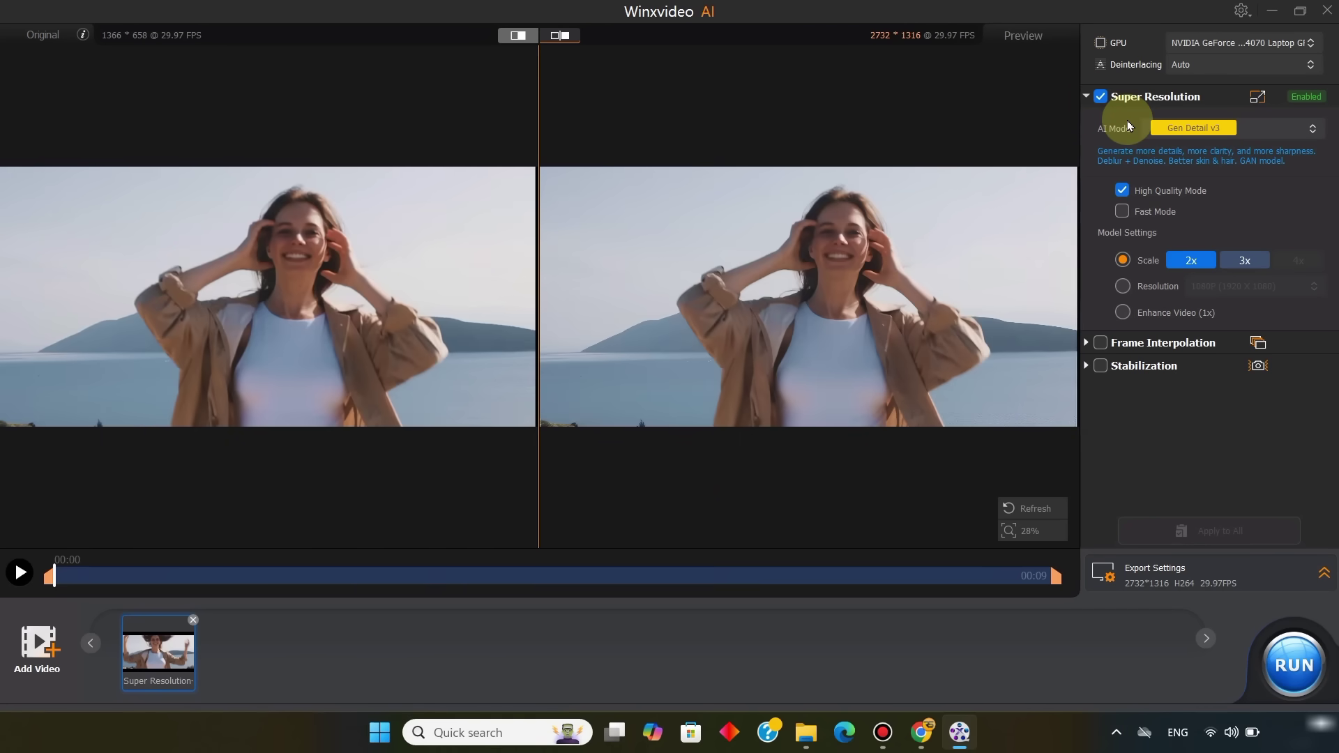
- Set Super Resolution to Real Smooth v3 at 4K (3840 X 2160) and compare results
click(1246, 128)
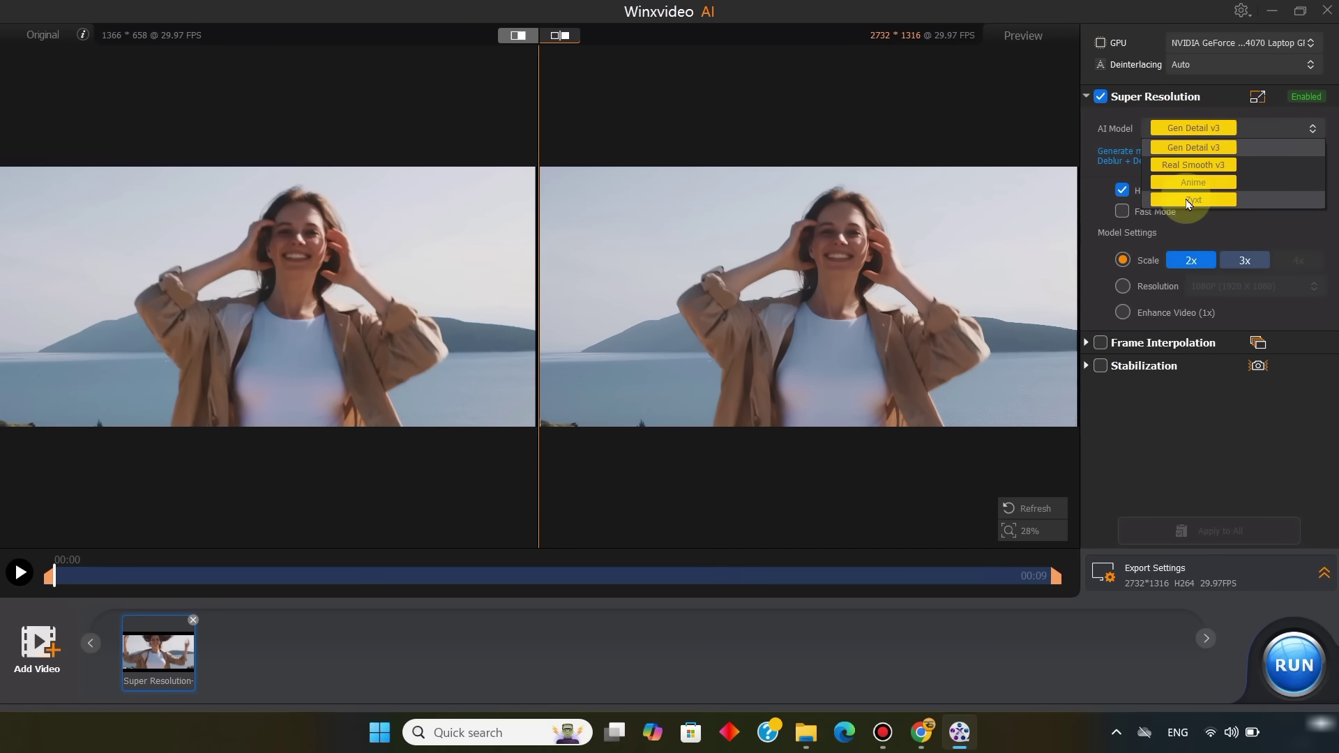
click(1213, 165)
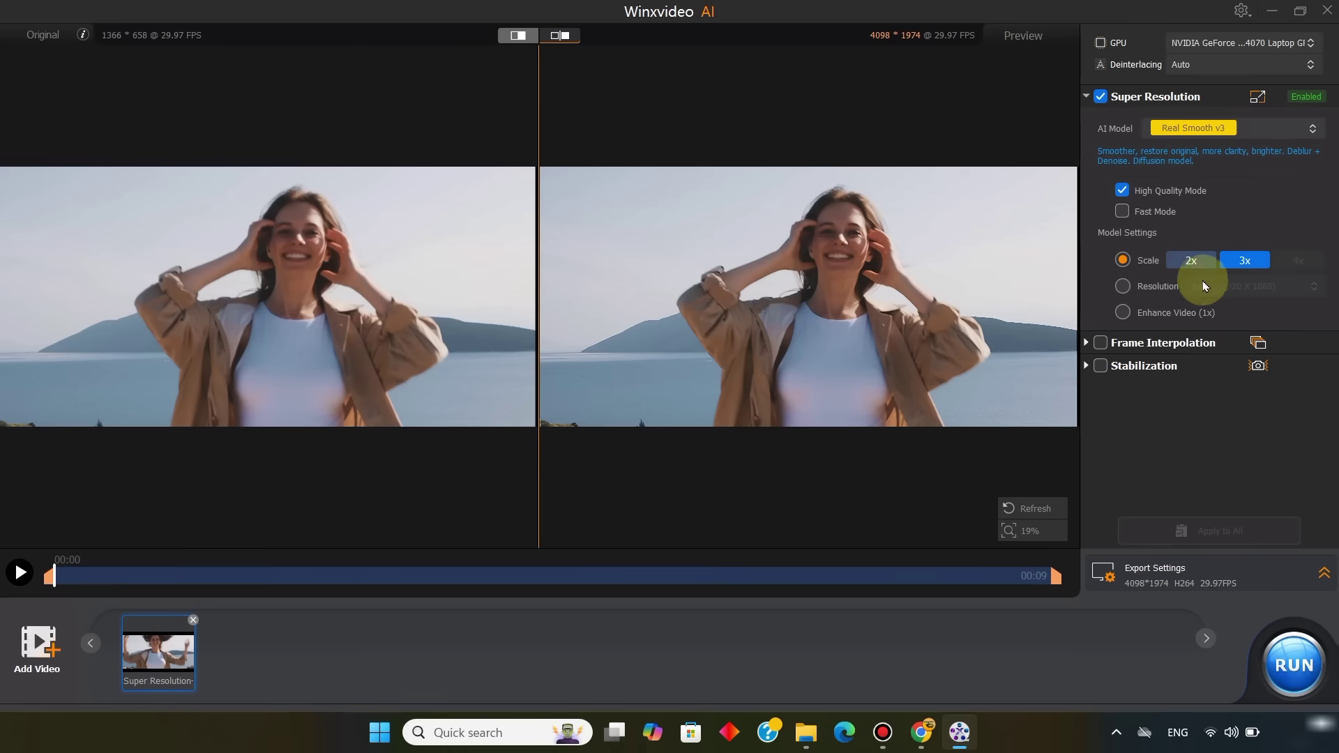
click(1122, 286)
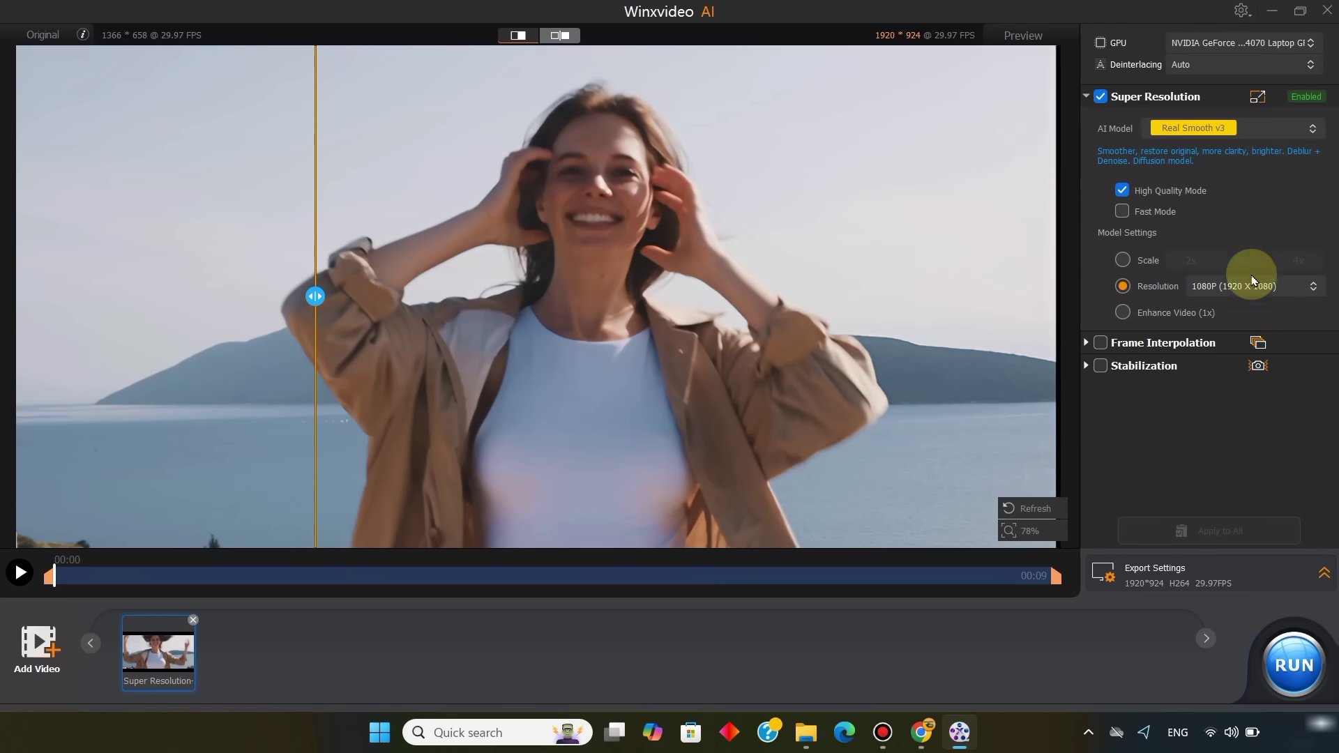
click(1259, 287)
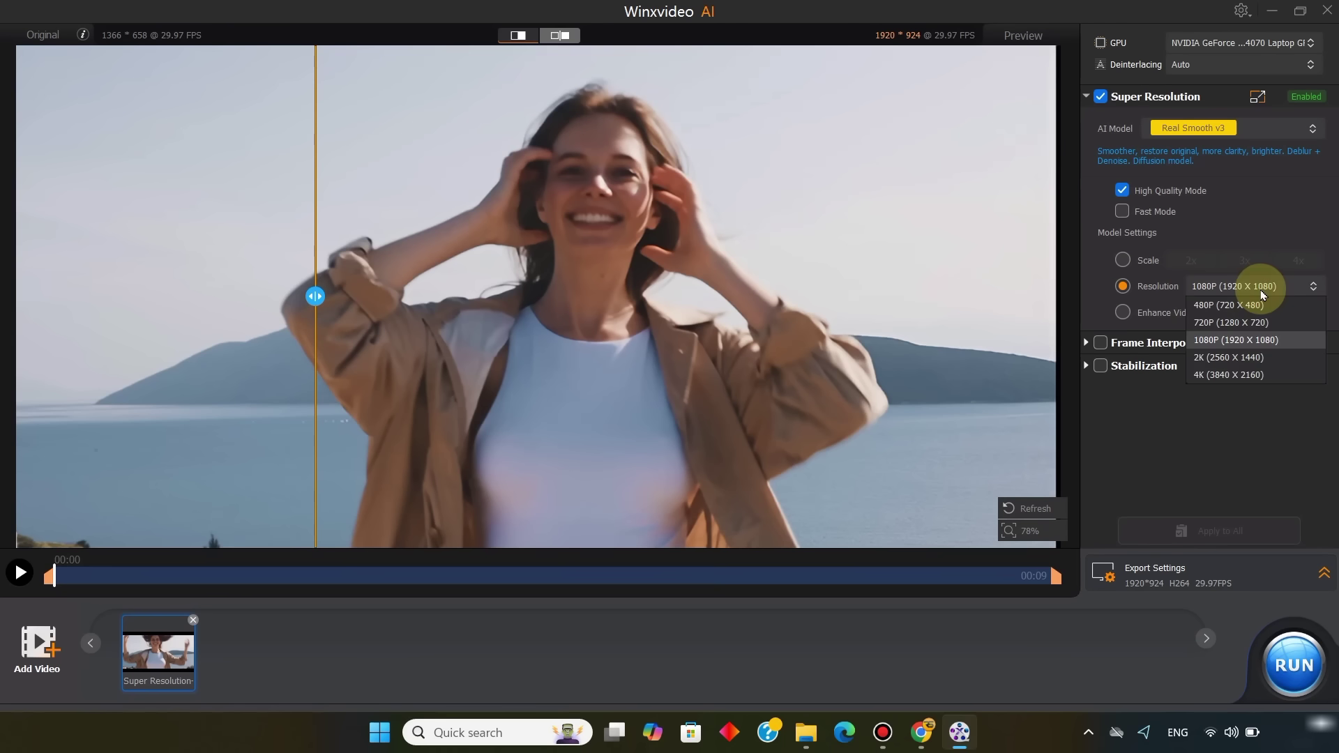
click(1244, 375)
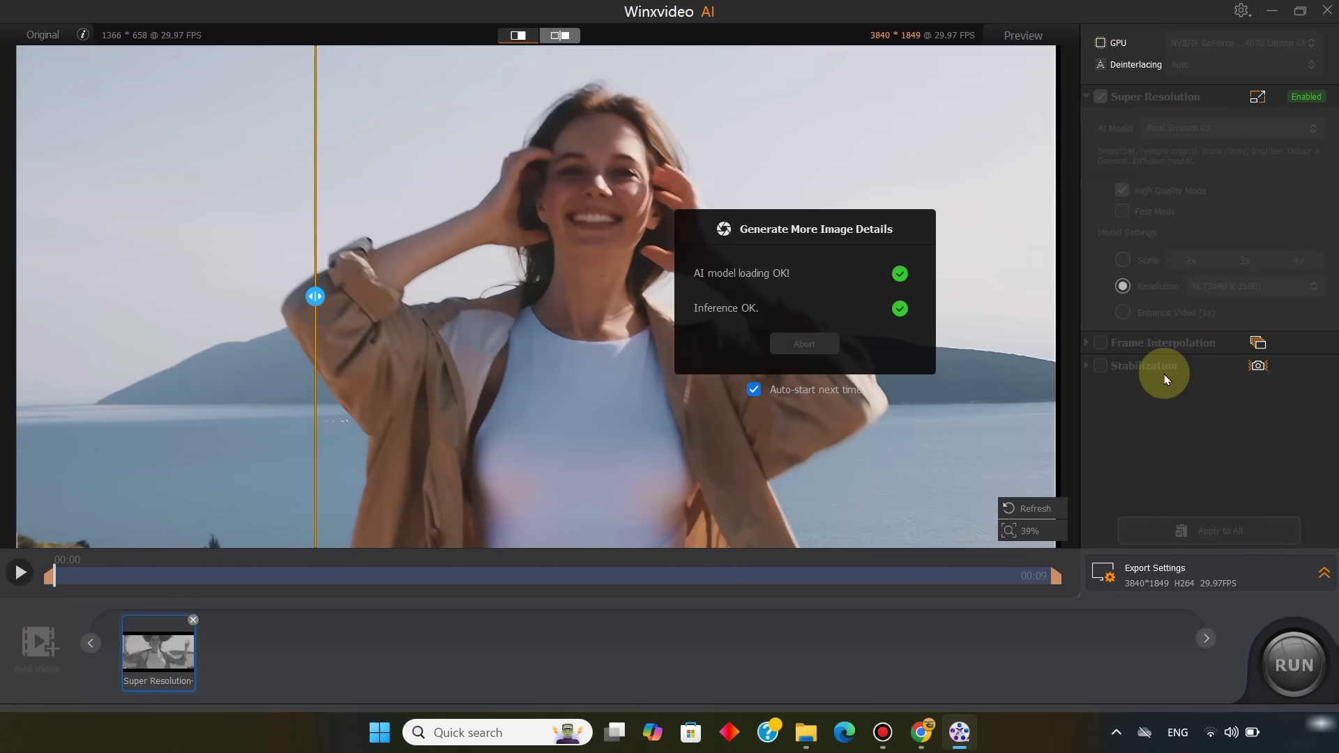
drag(314, 304, 305, 378)
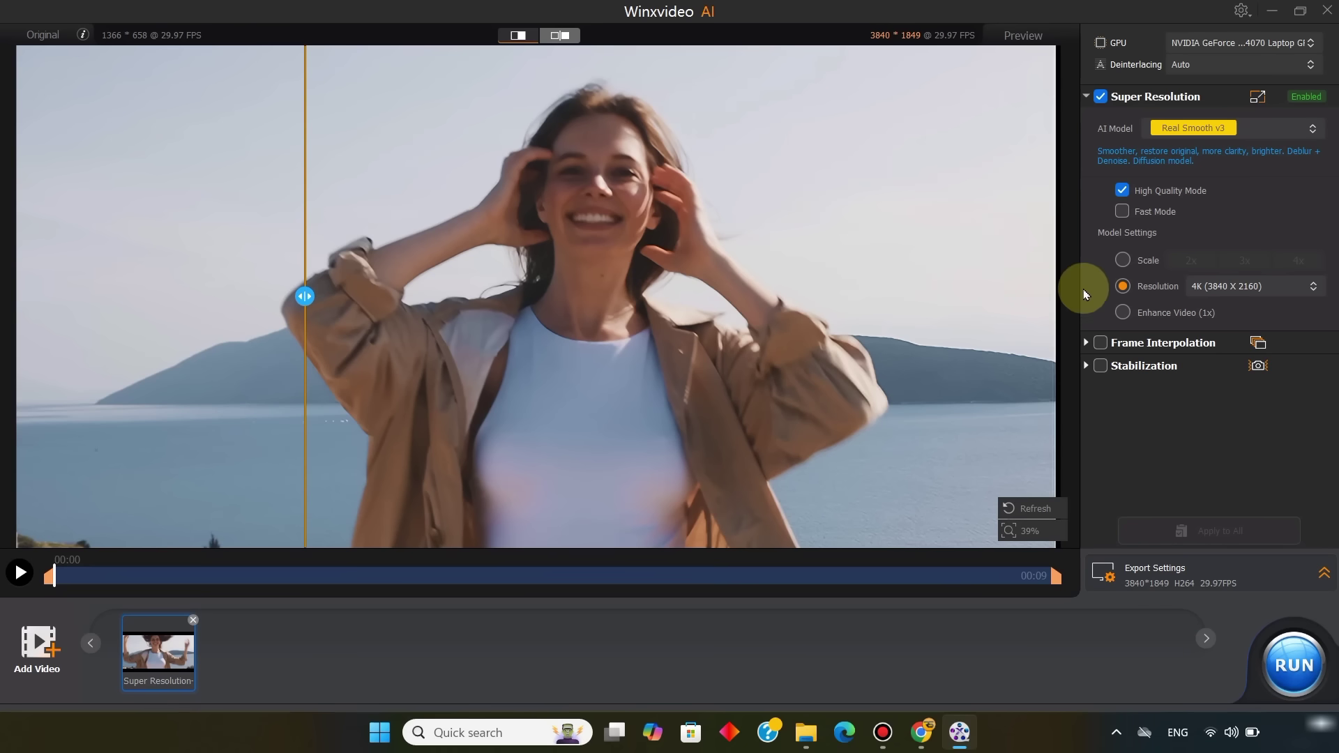
- Keep the NVIDIA GPU for processing and deinterlacing on Auto
click(1198, 42)
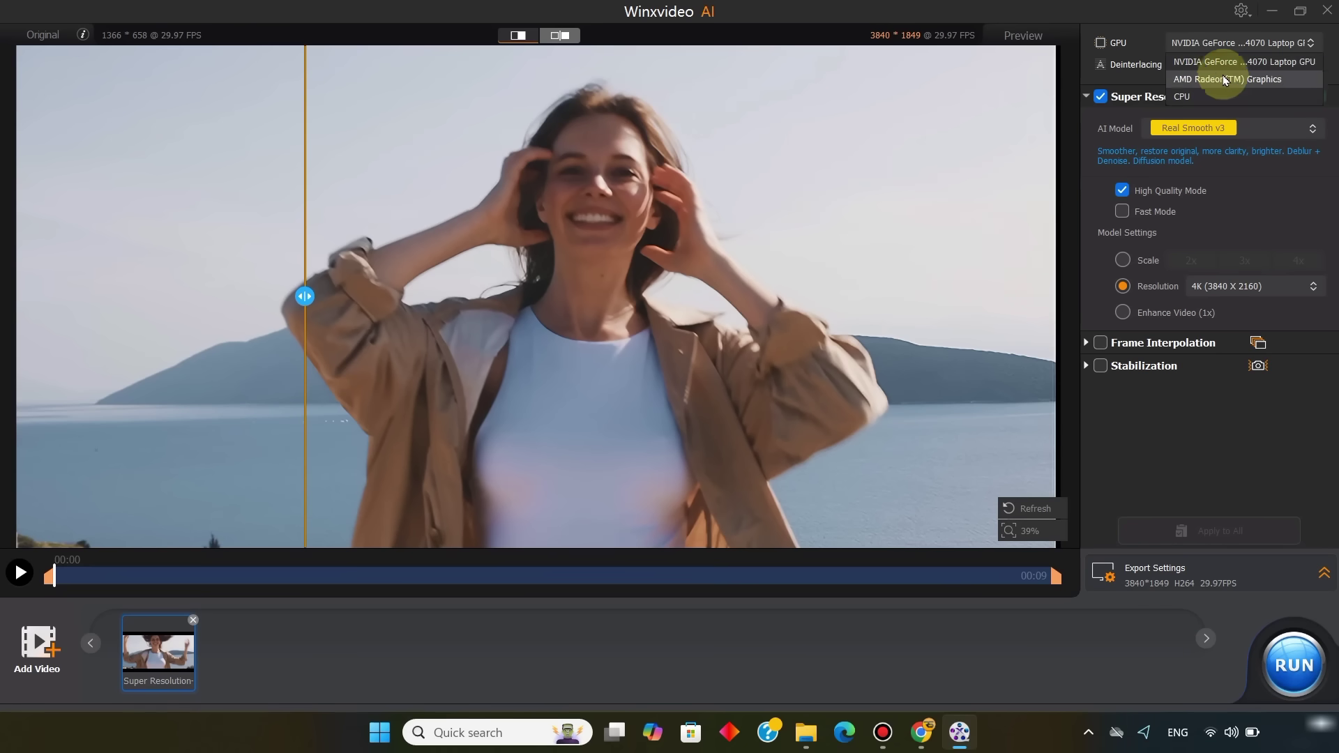
click(1232, 62)
click(1216, 64)
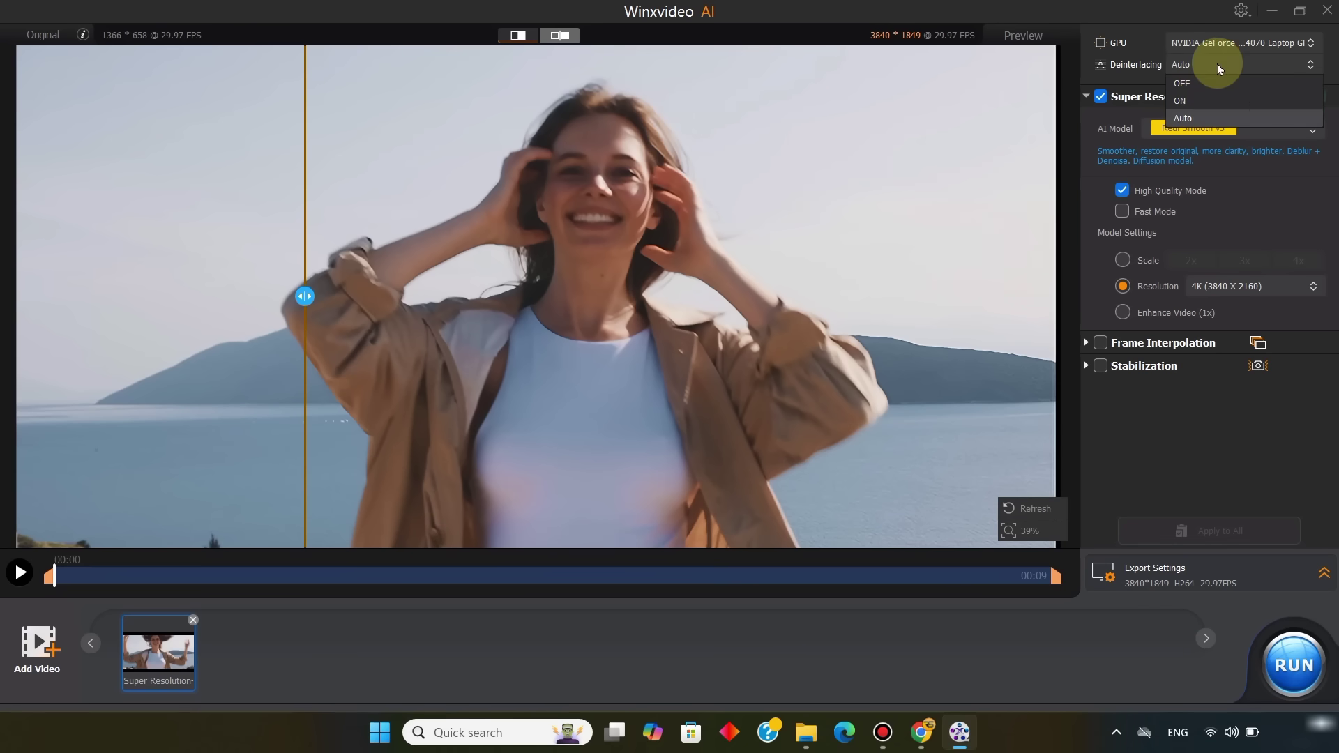
click(1196, 120)
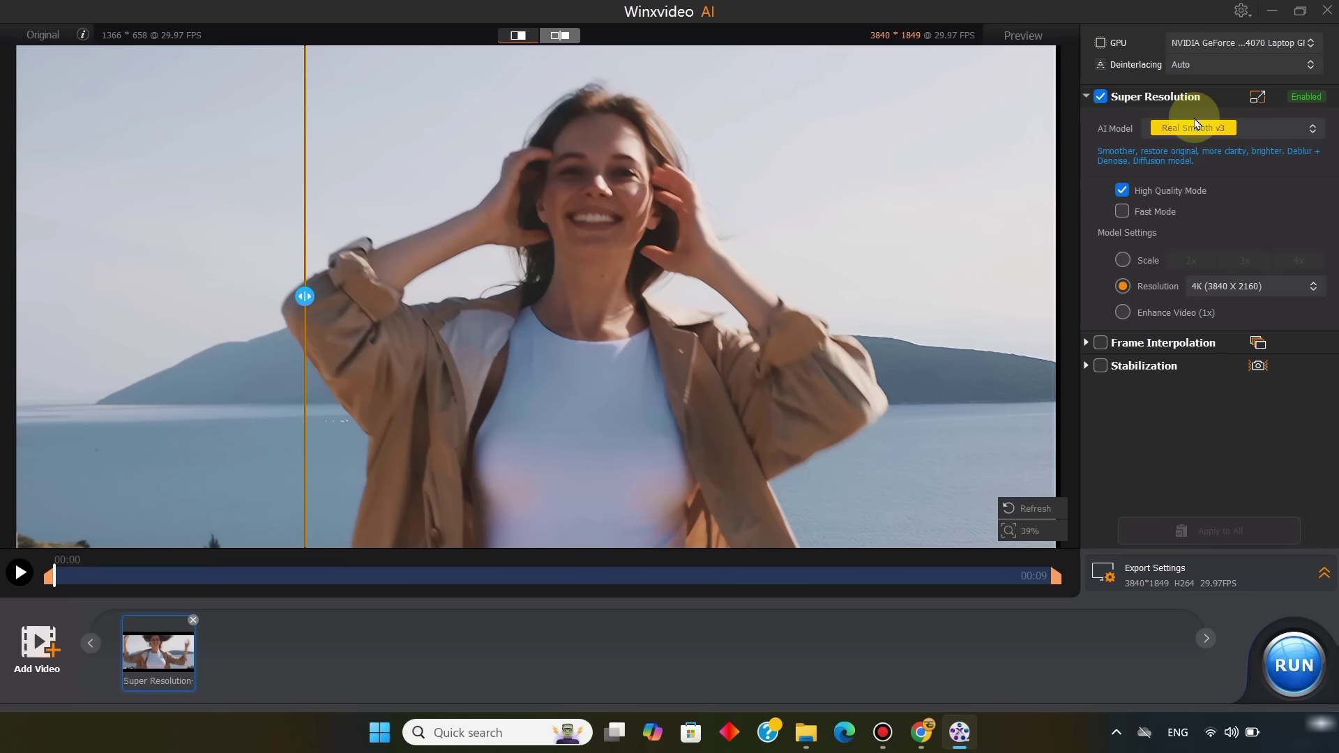
- Keep export at H264, Passthrough audio, High quality, saving to Videos\Winxvideo AI
click(1323, 572)
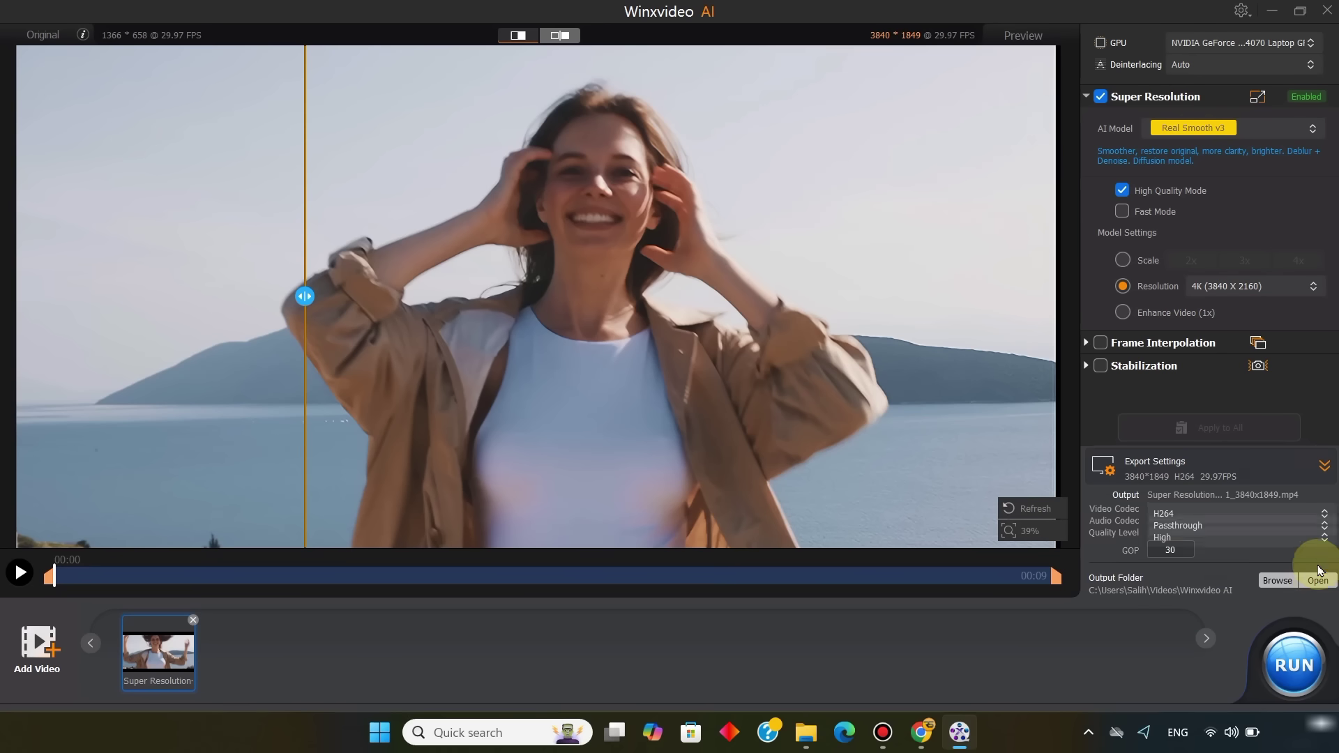
click(1227, 459)
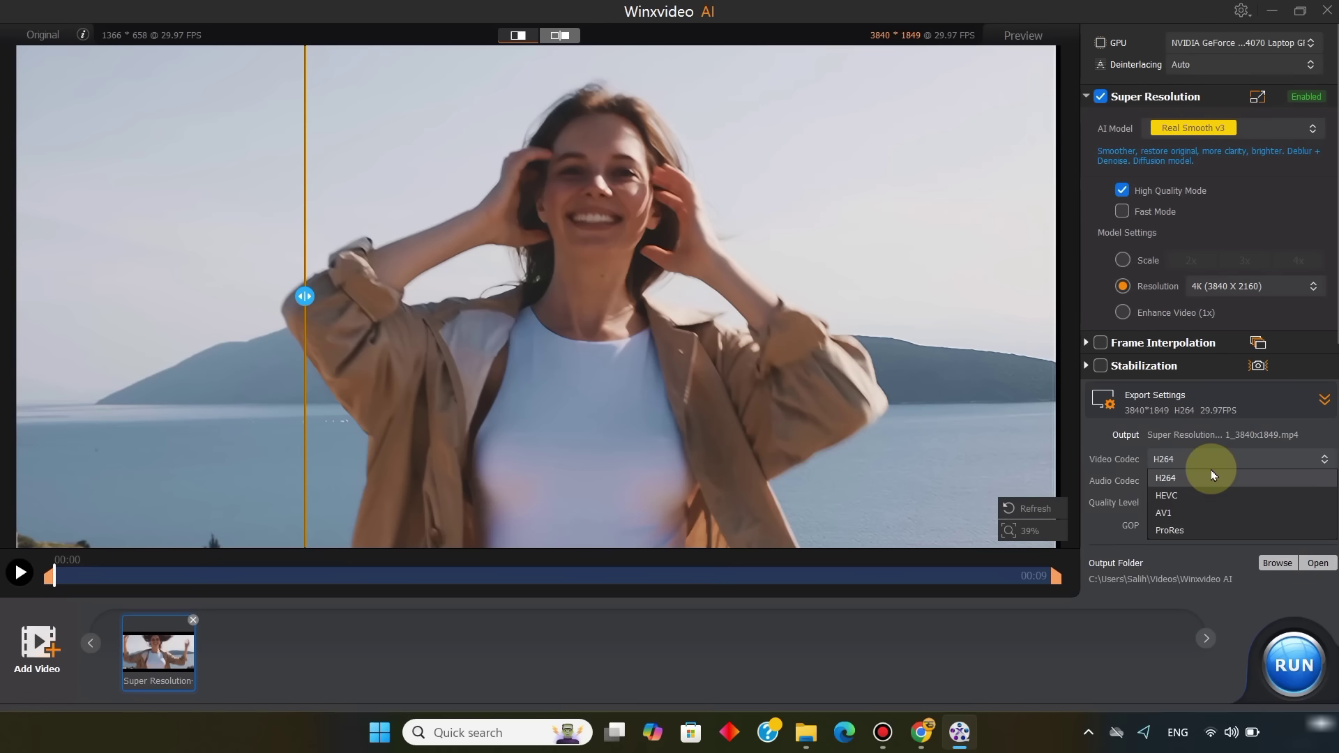
click(1210, 476)
click(1202, 481)
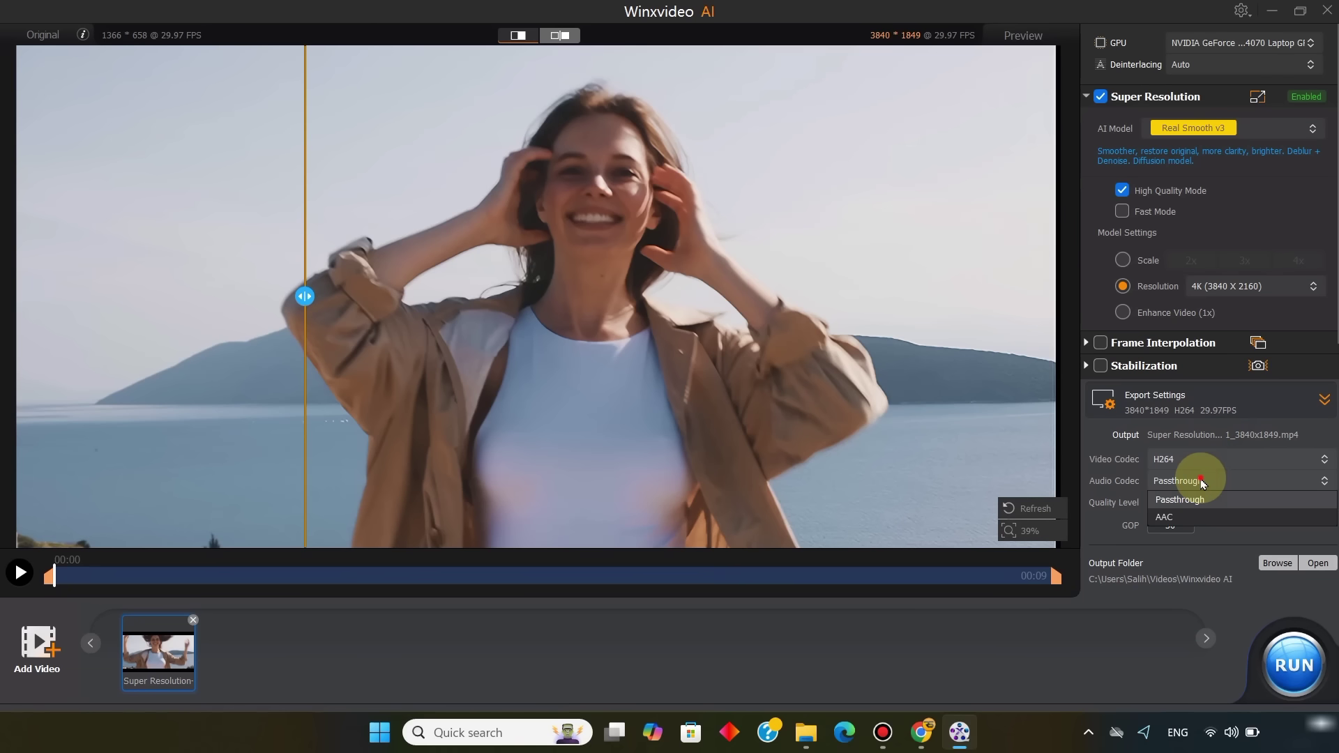
click(1202, 481)
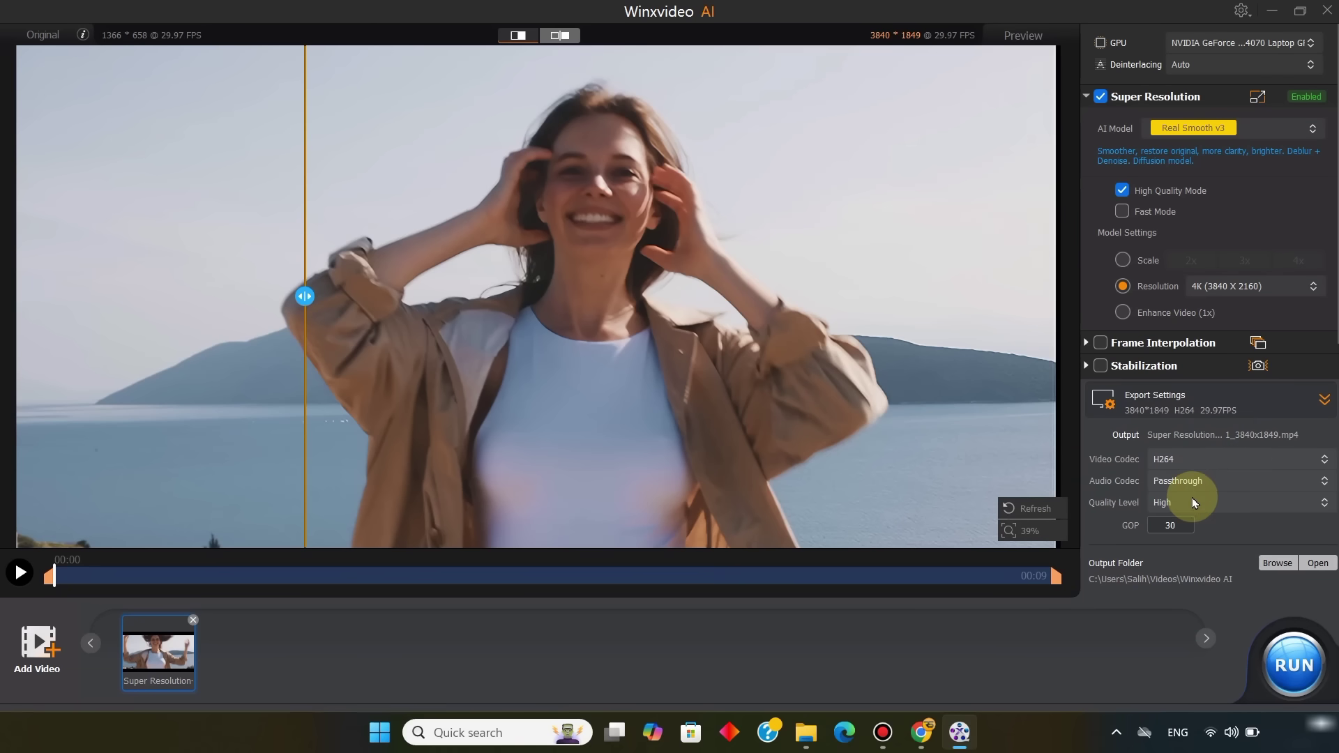
click(1194, 502)
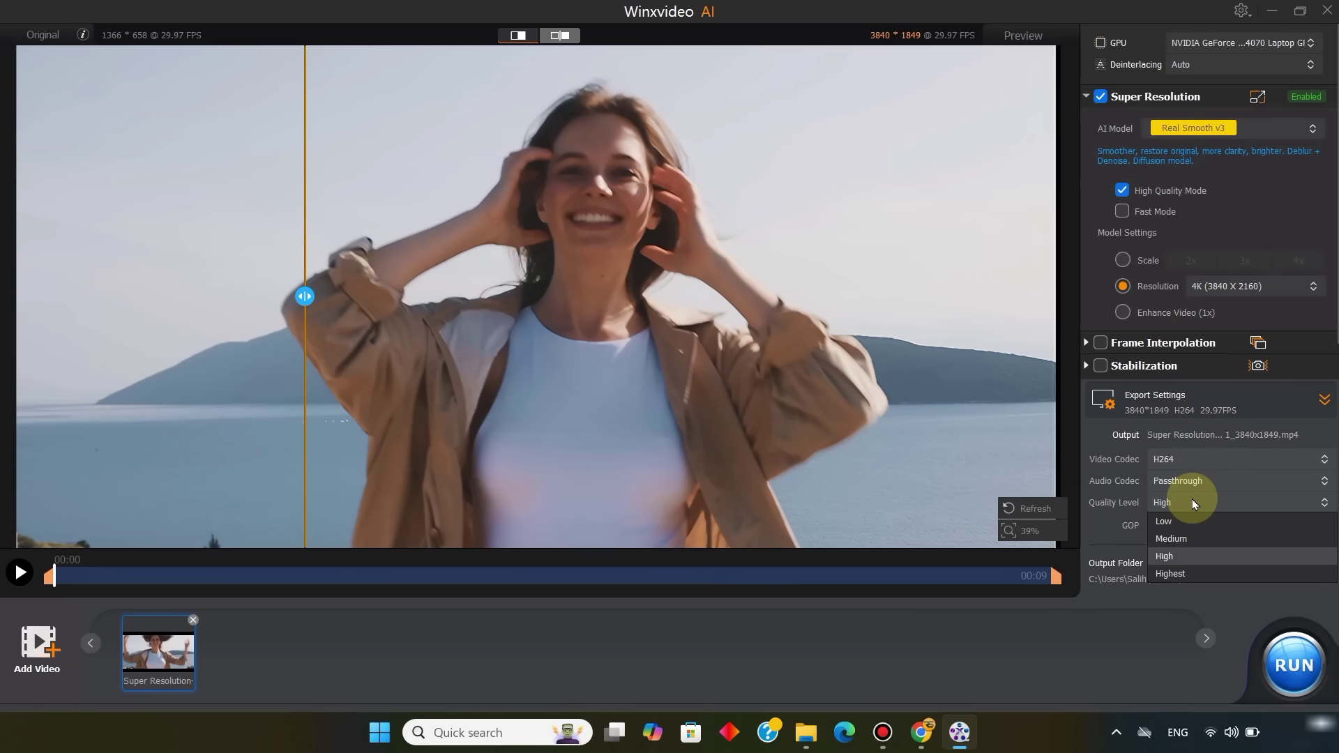
click(1179, 561)
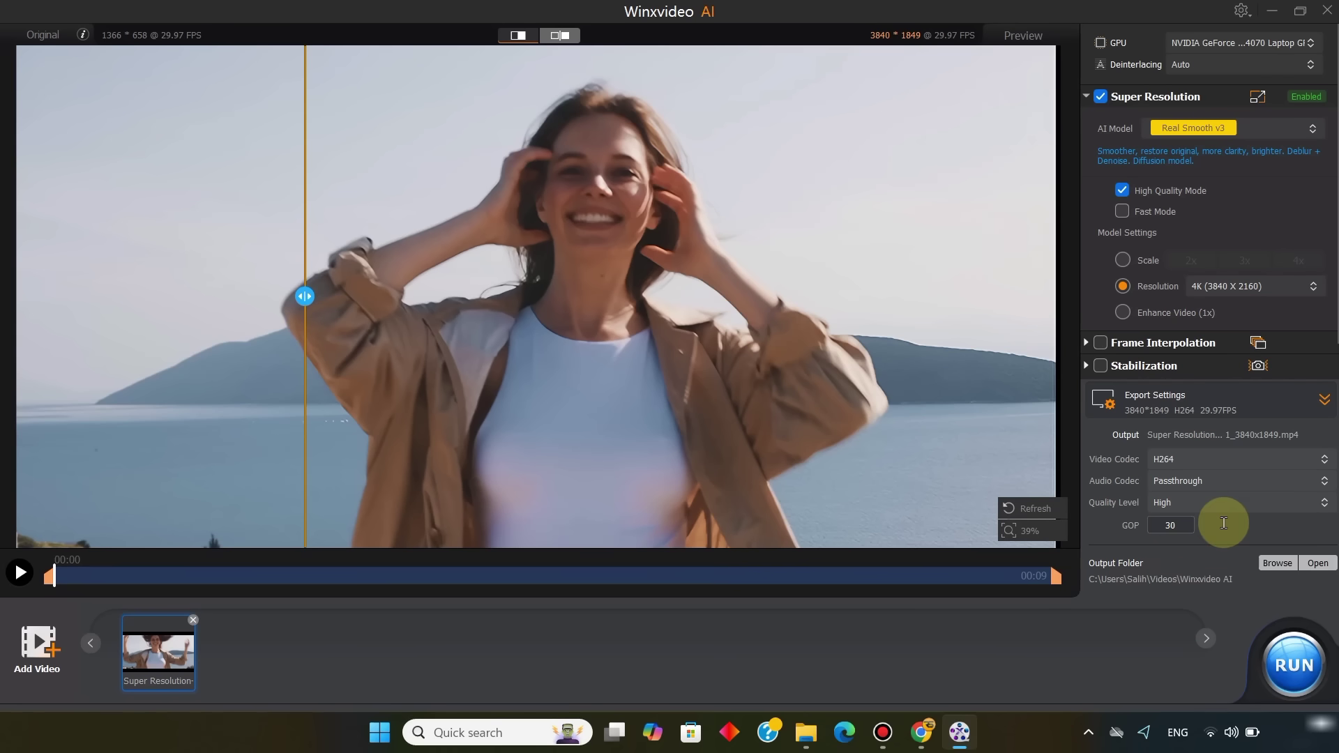
click(1276, 563)
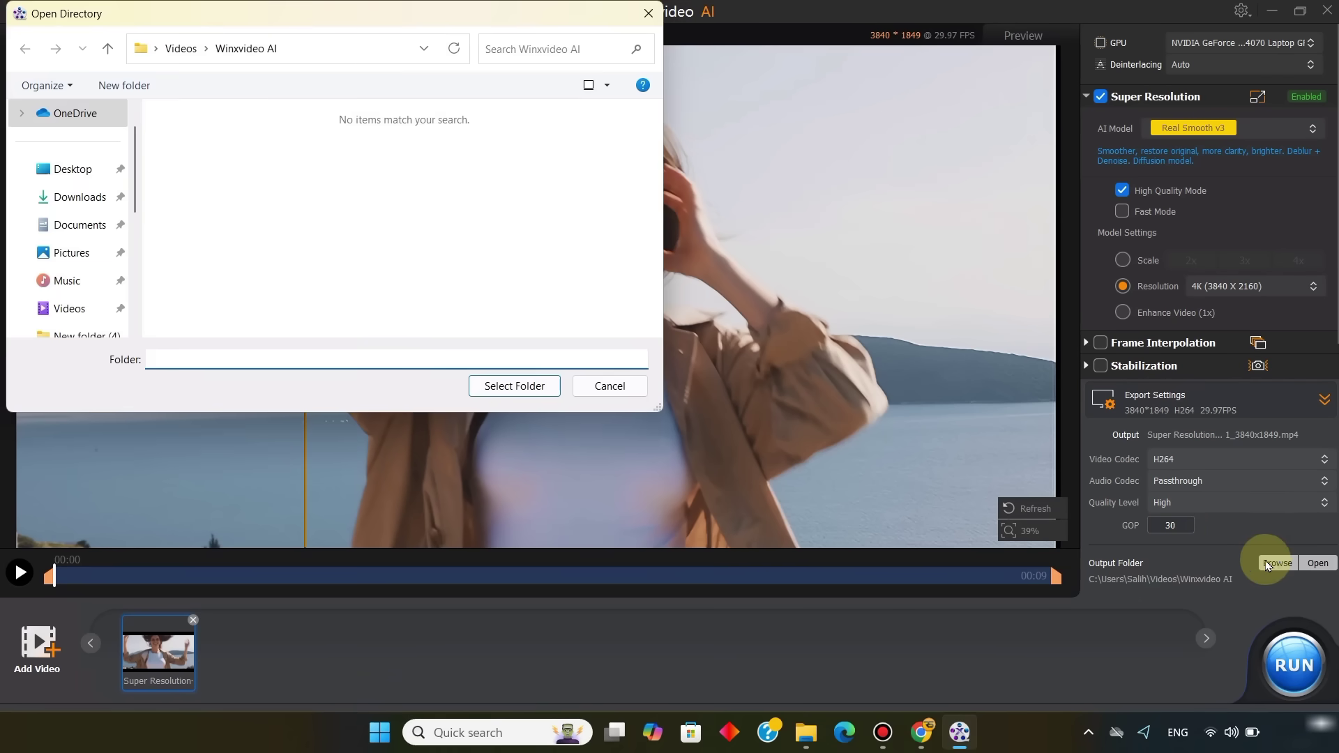
click(549, 387)
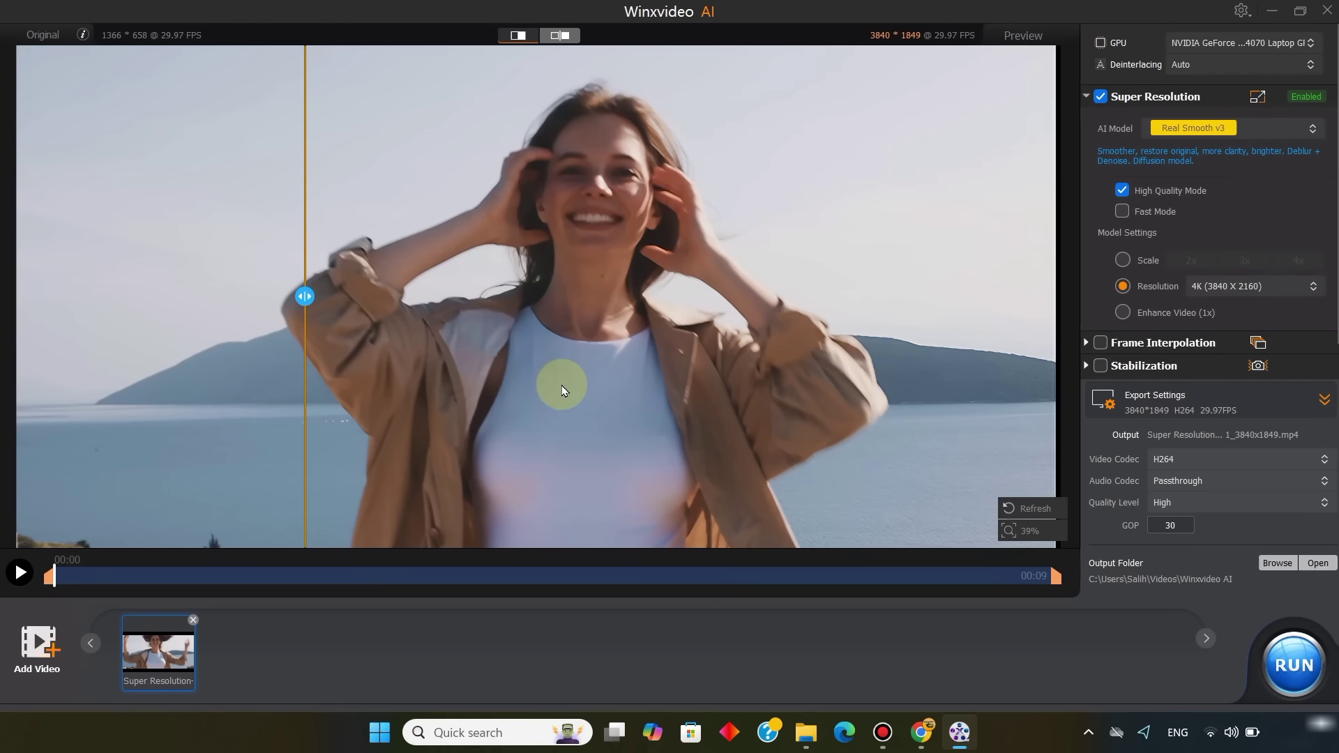
- Export the 3840x1849 upscaled clip, then pick Frame Interpolation-test as the next video
click(1296, 643)
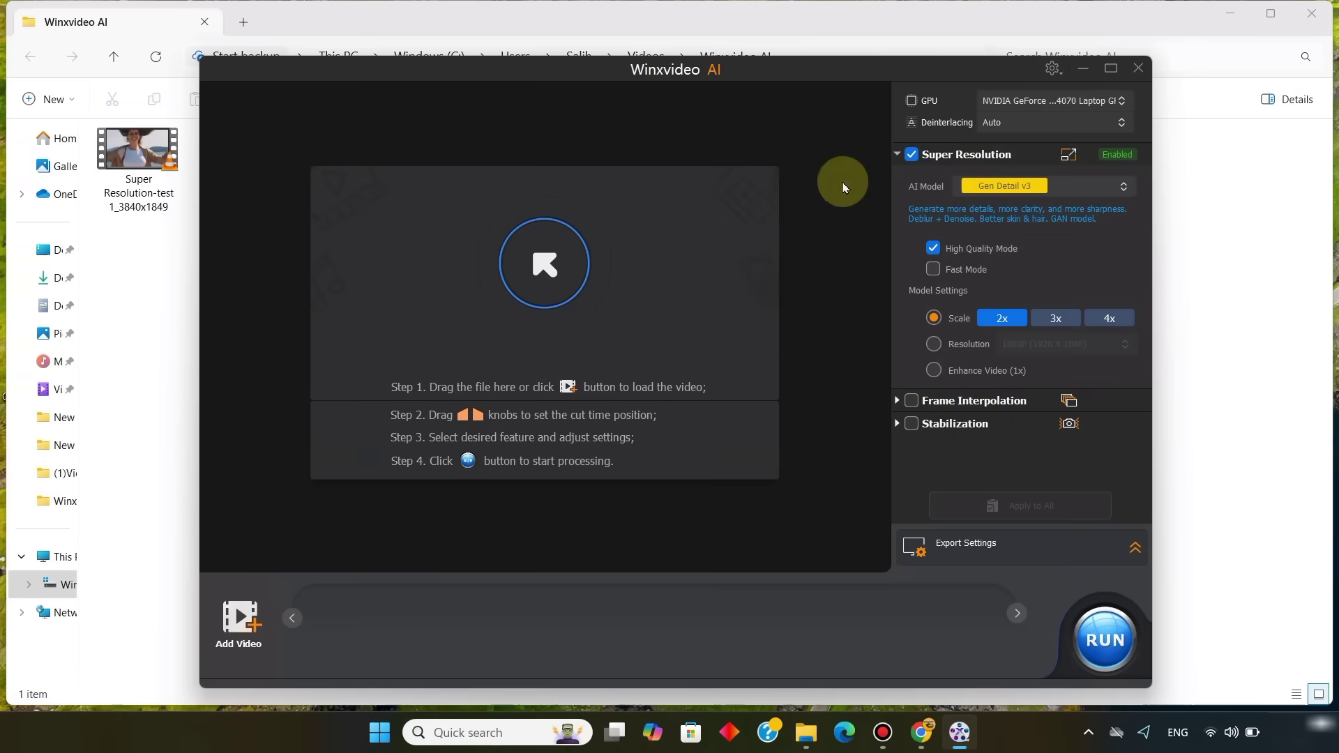
click(1110, 68)
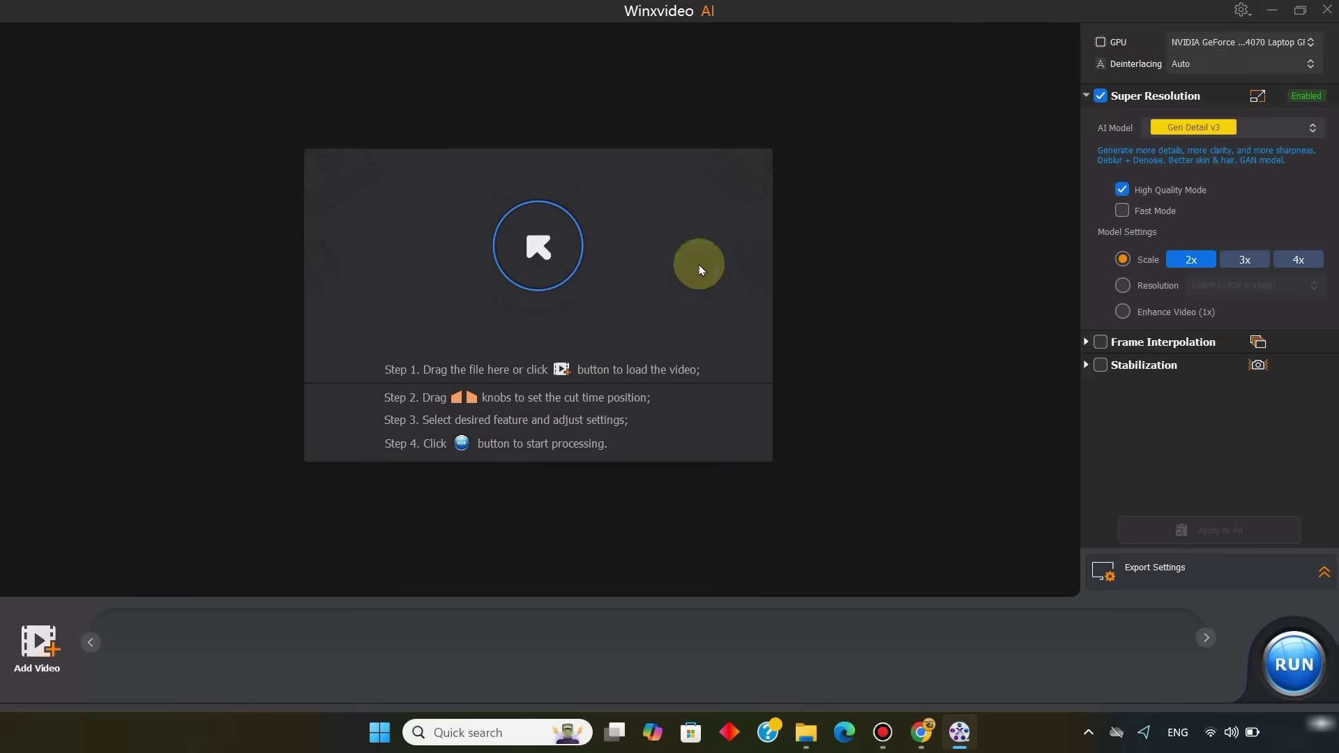
click(534, 263)
click(176, 166)
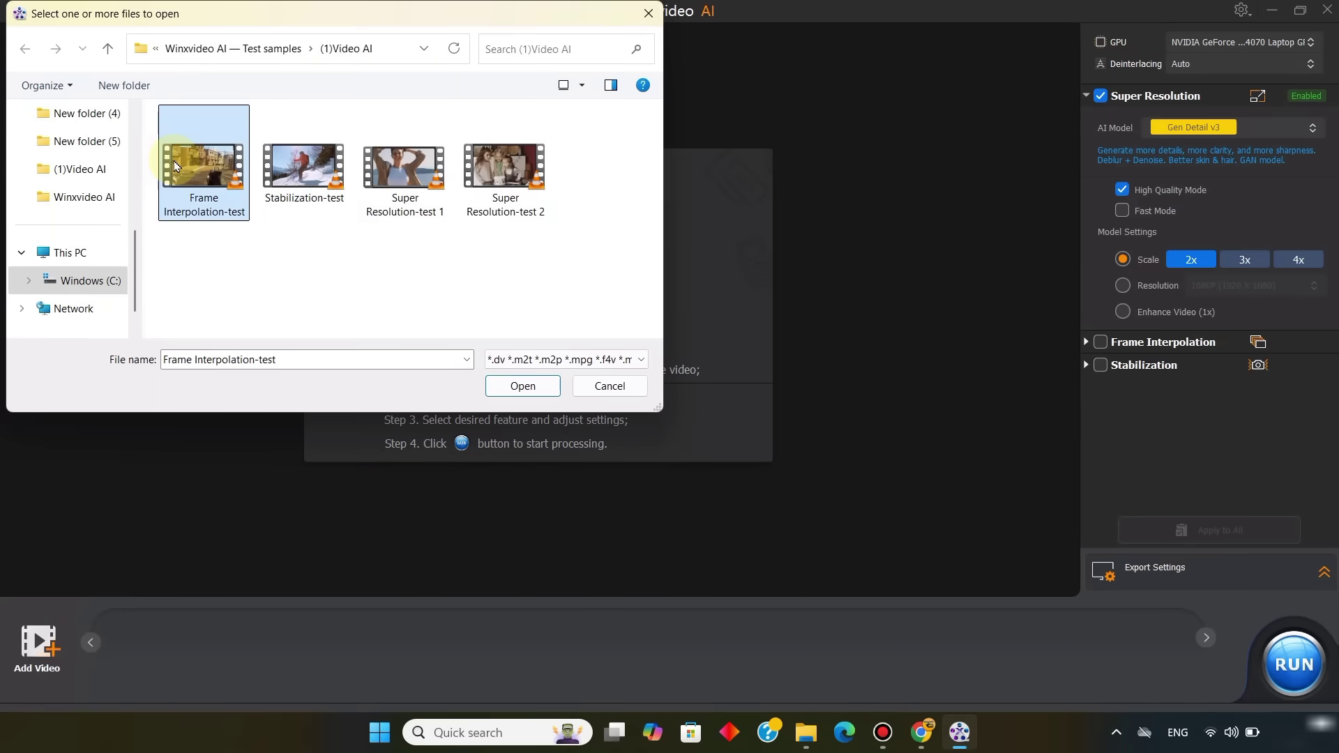
- Load Frame Interpolation-test, replace Super Resolution with 5X Frame Interpolation, and preview it
click(524, 385)
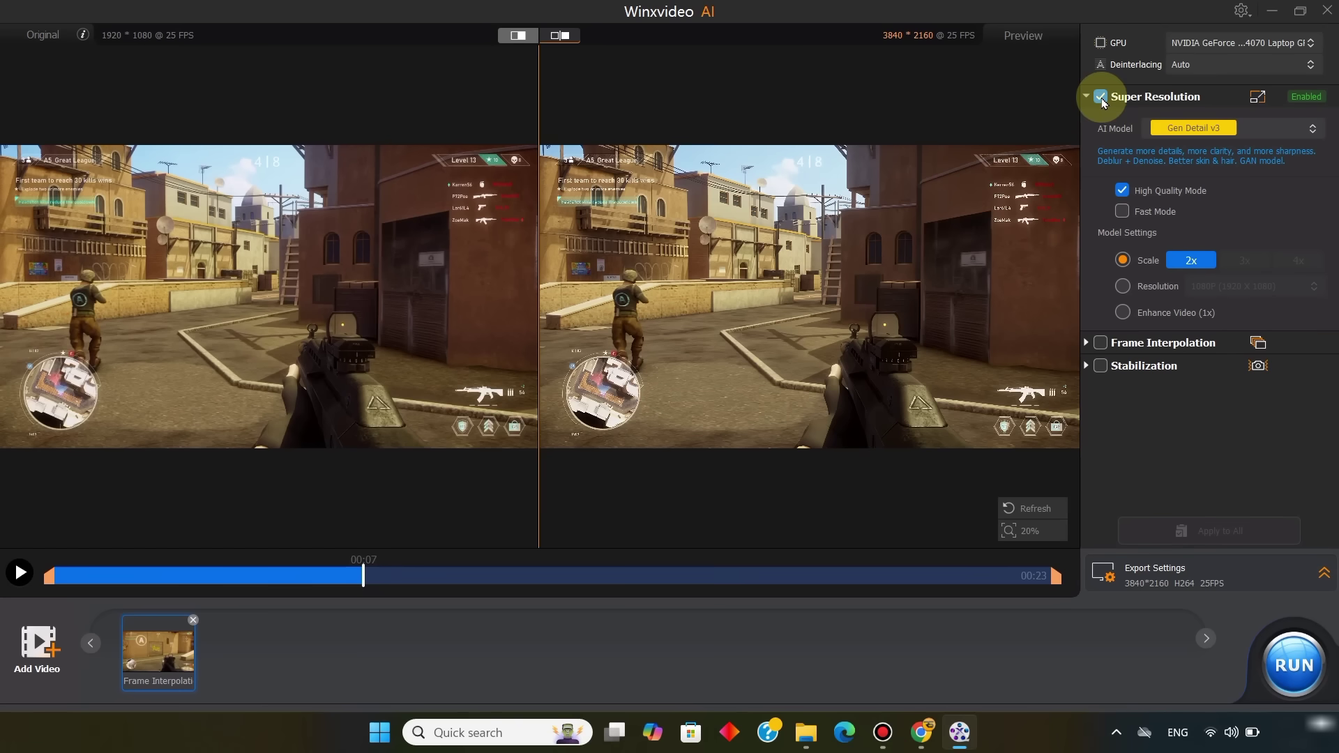
click(1100, 98)
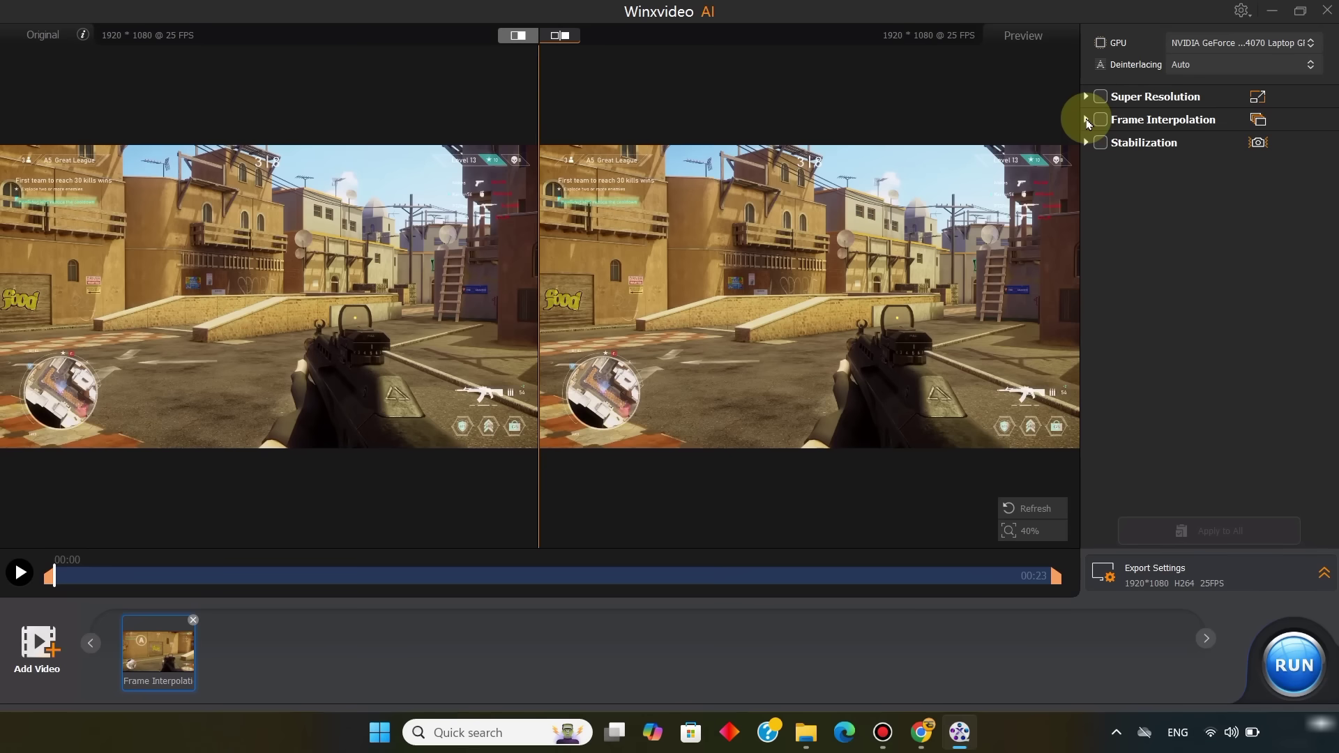
click(1087, 120)
click(1100, 119)
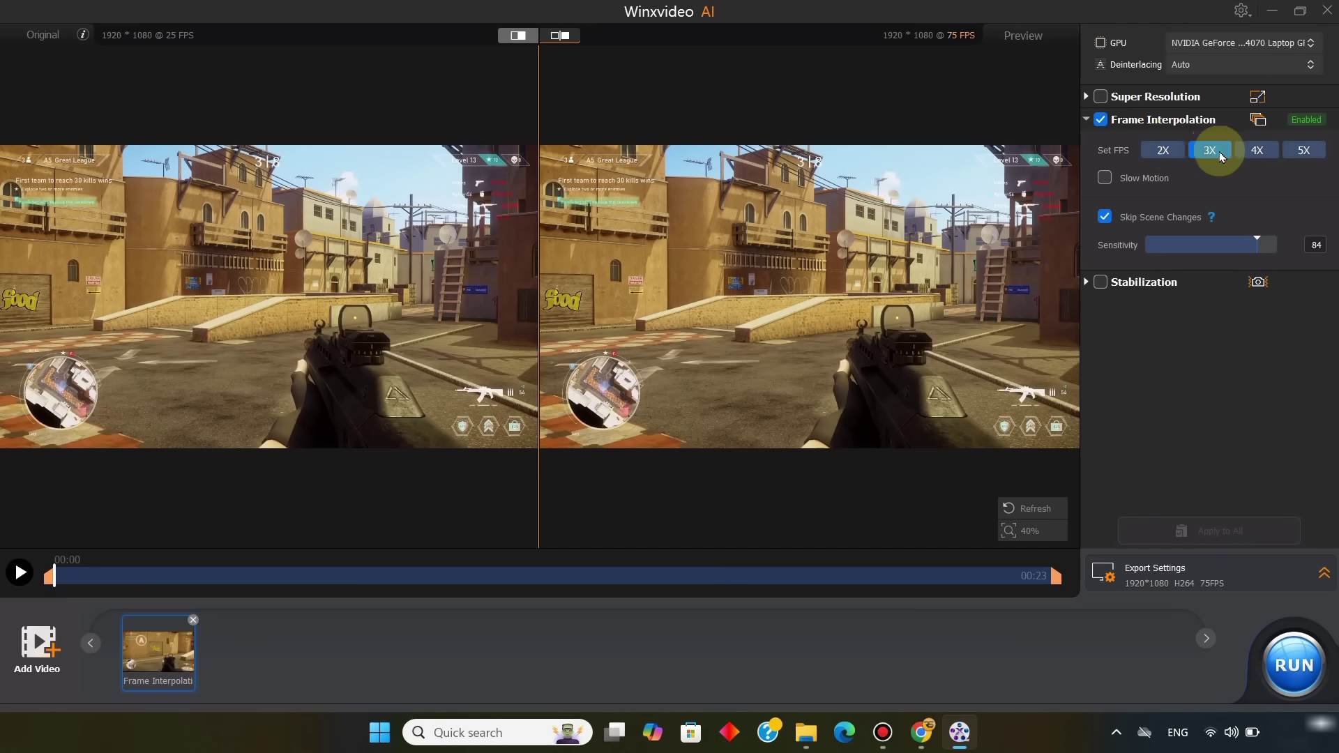
click(1266, 150)
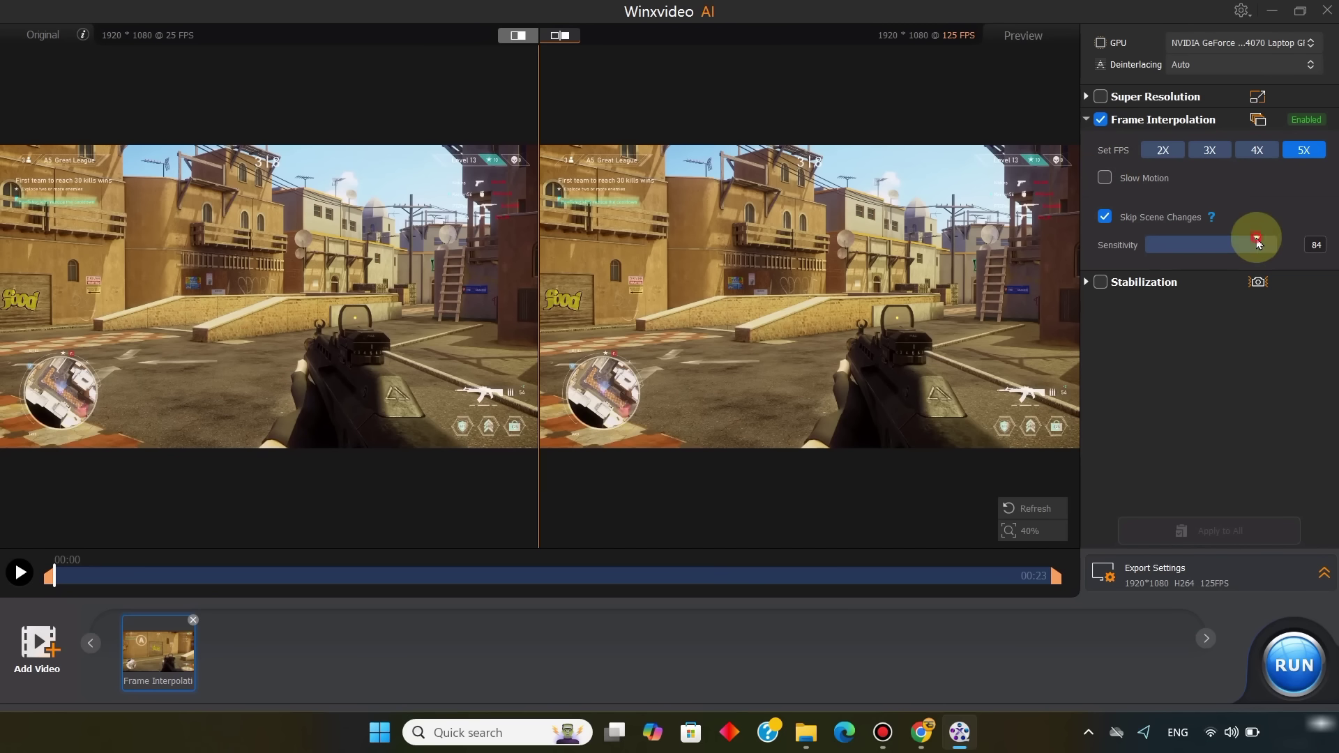
drag(1257, 241, 1286, 244)
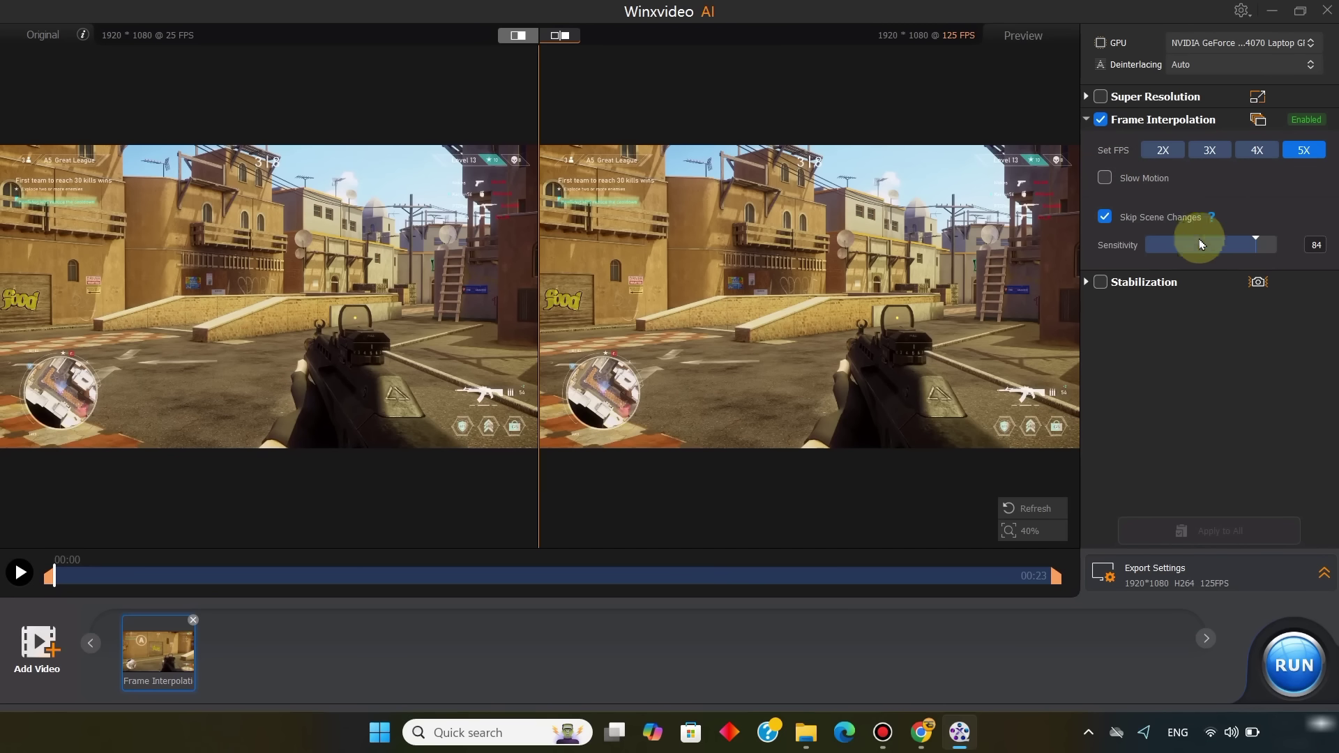
click(19, 572)
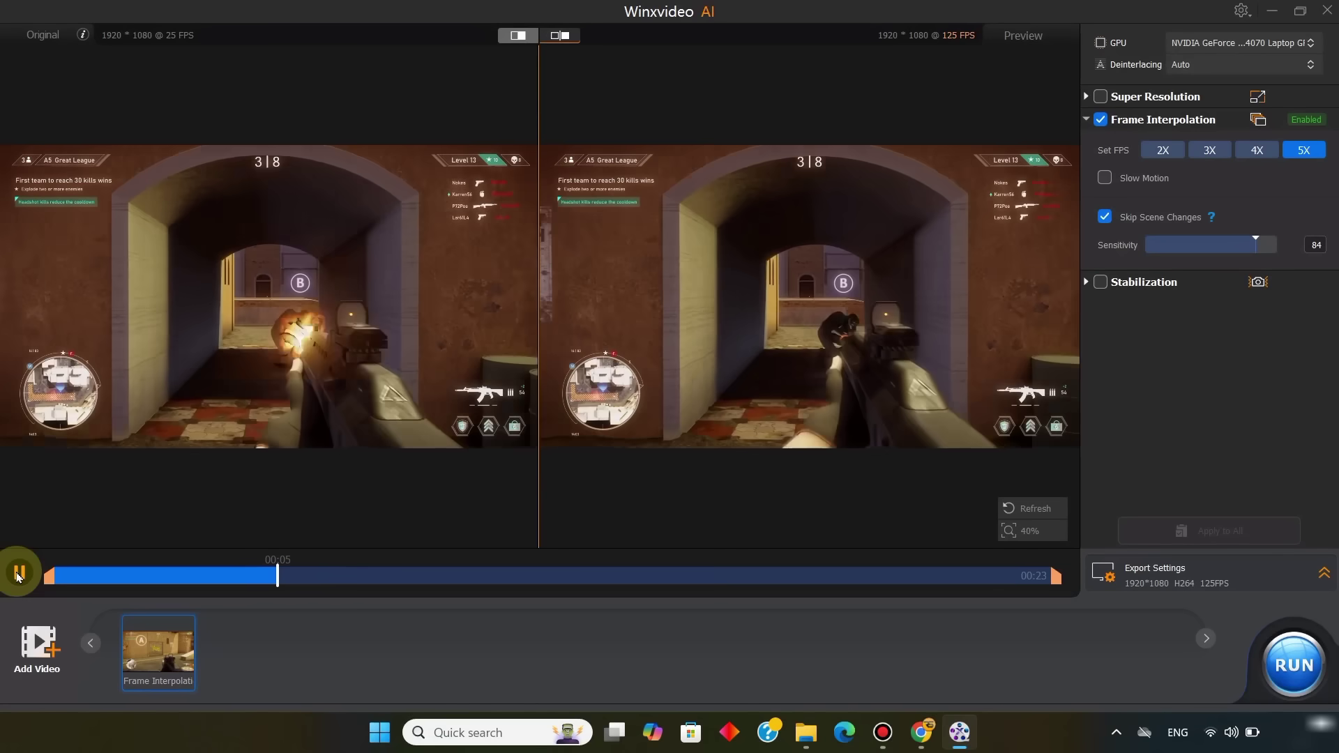
- Pause the preview and export the 125 FPS interpolated video as H264
click(17, 574)
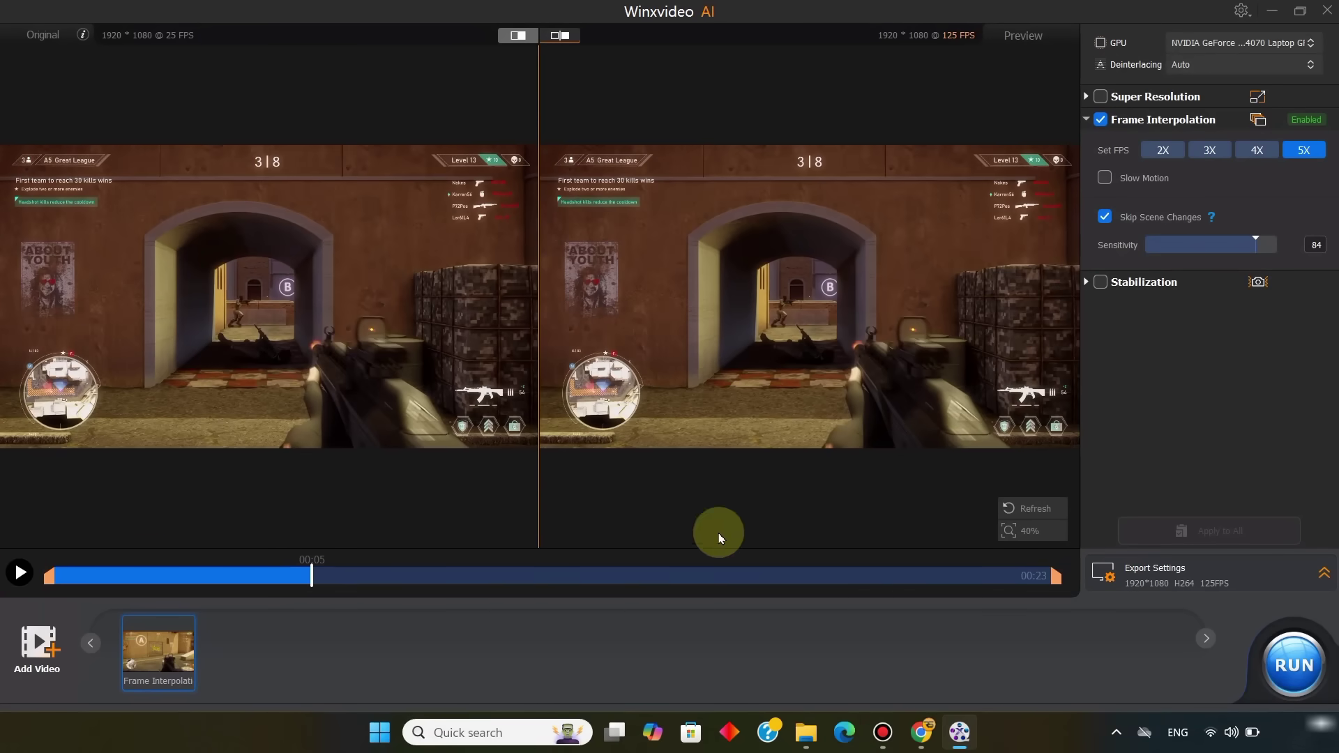
click(1231, 577)
click(1210, 458)
click(1203, 478)
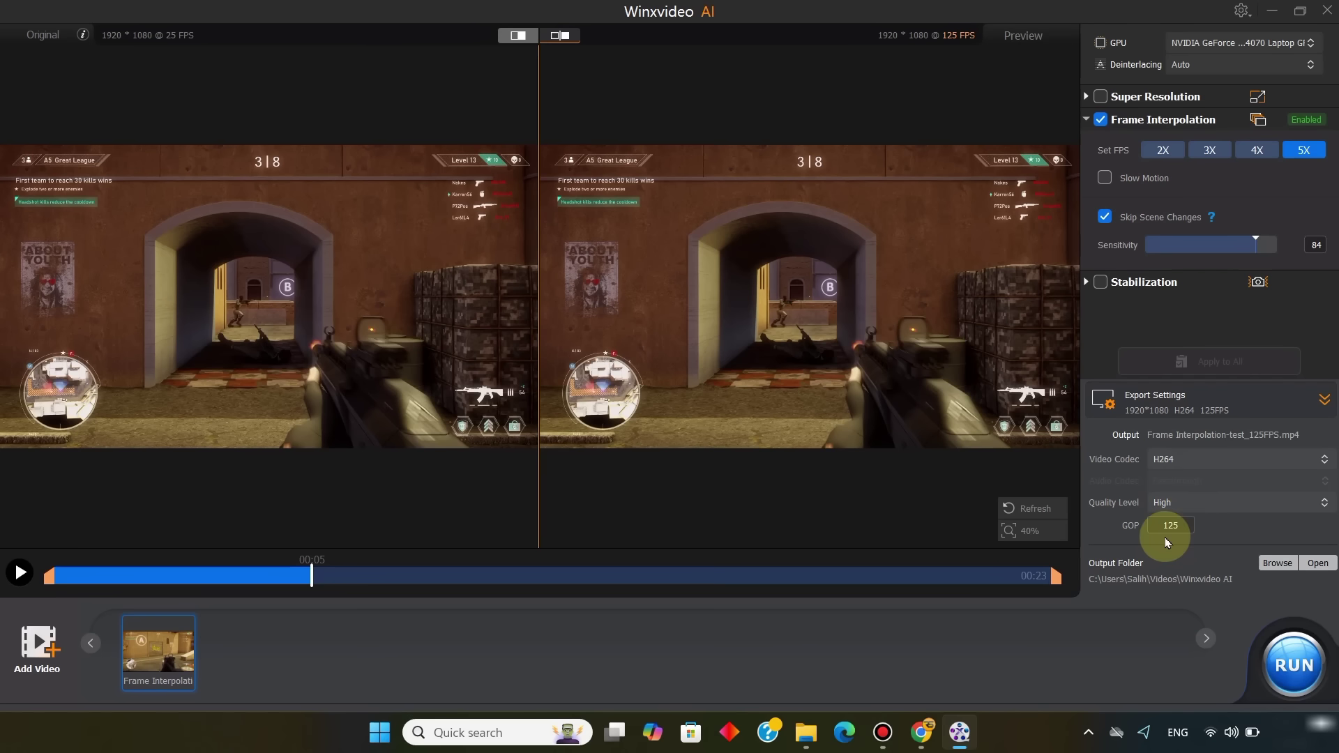
click(1302, 668)
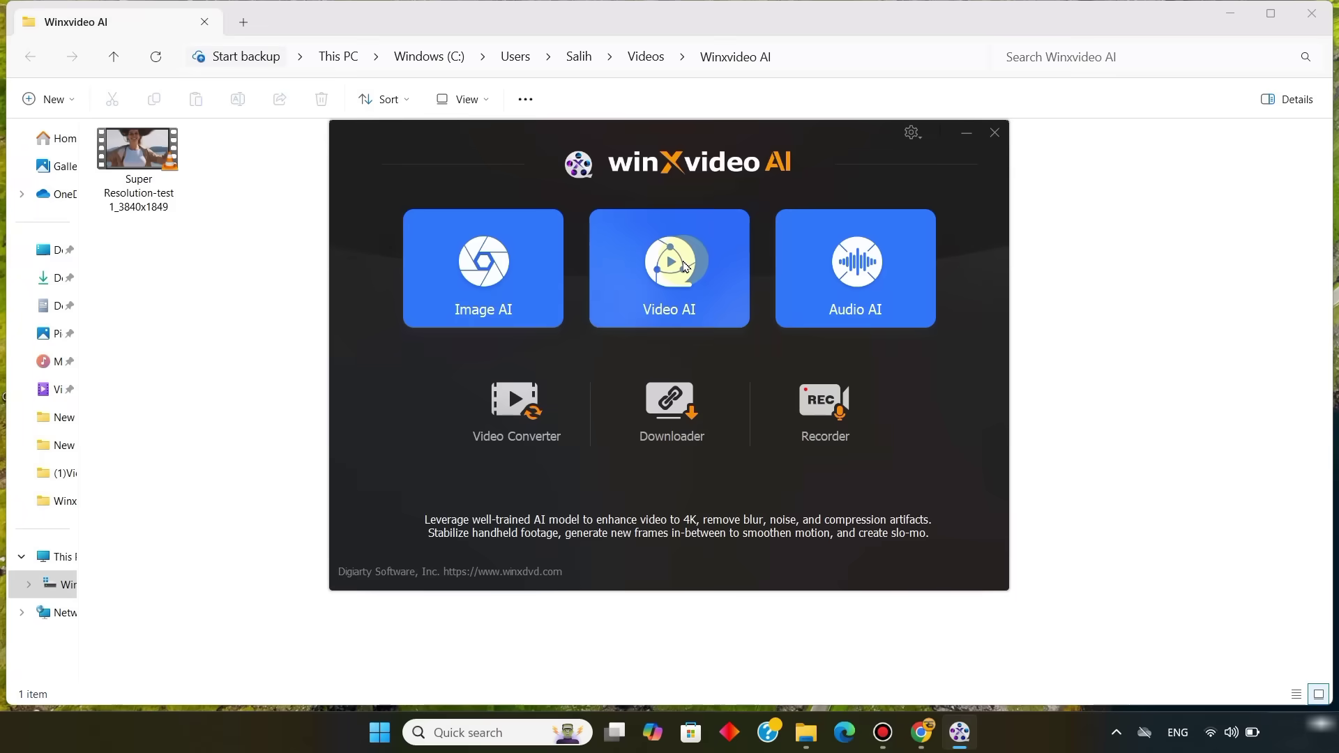
- Load Stabilization-test into Video AI and turn off Super Resolution
click(685, 266)
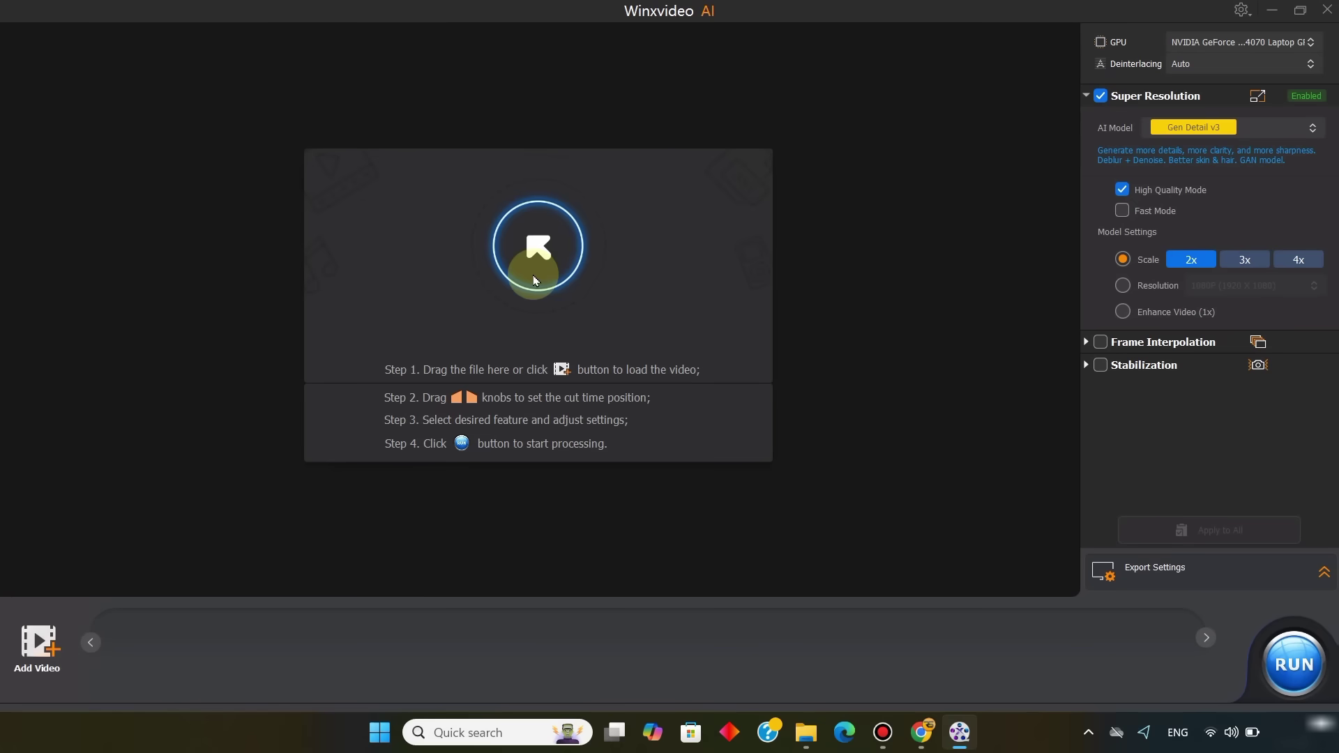
click(534, 278)
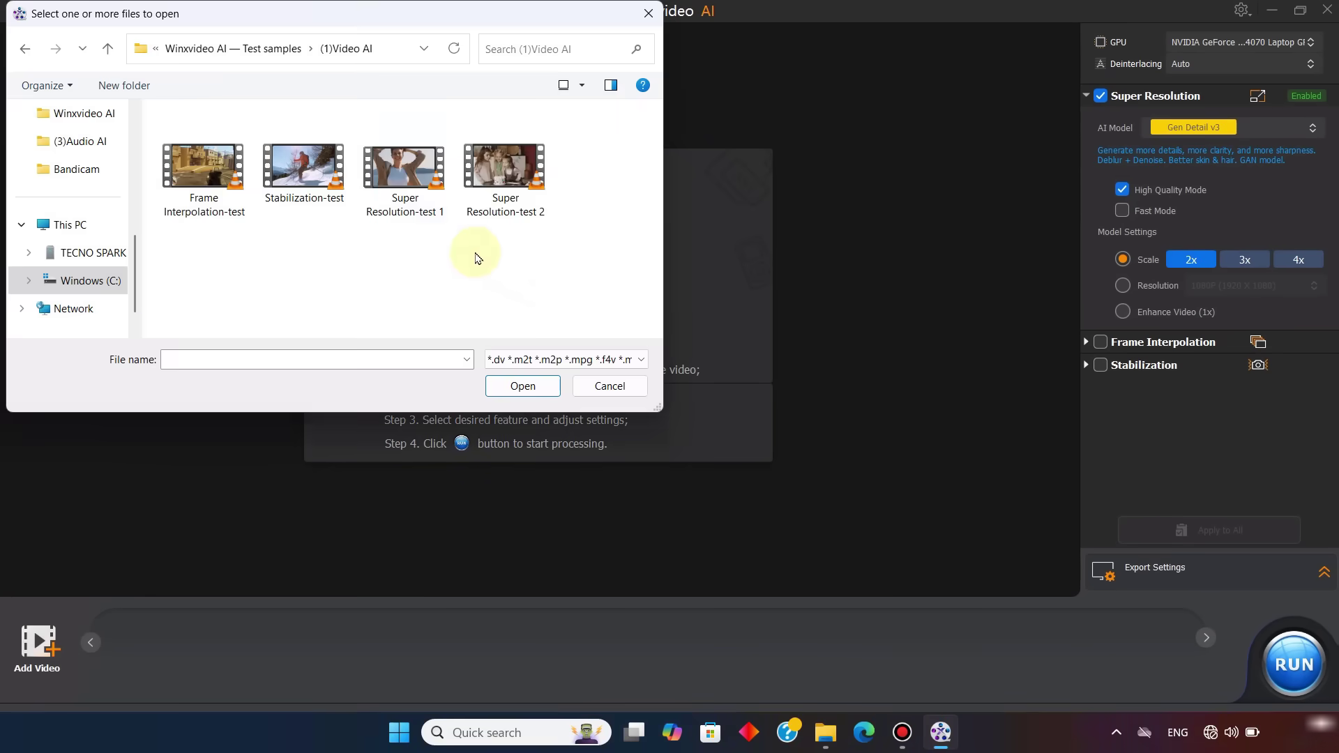
click(292, 168)
click(535, 378)
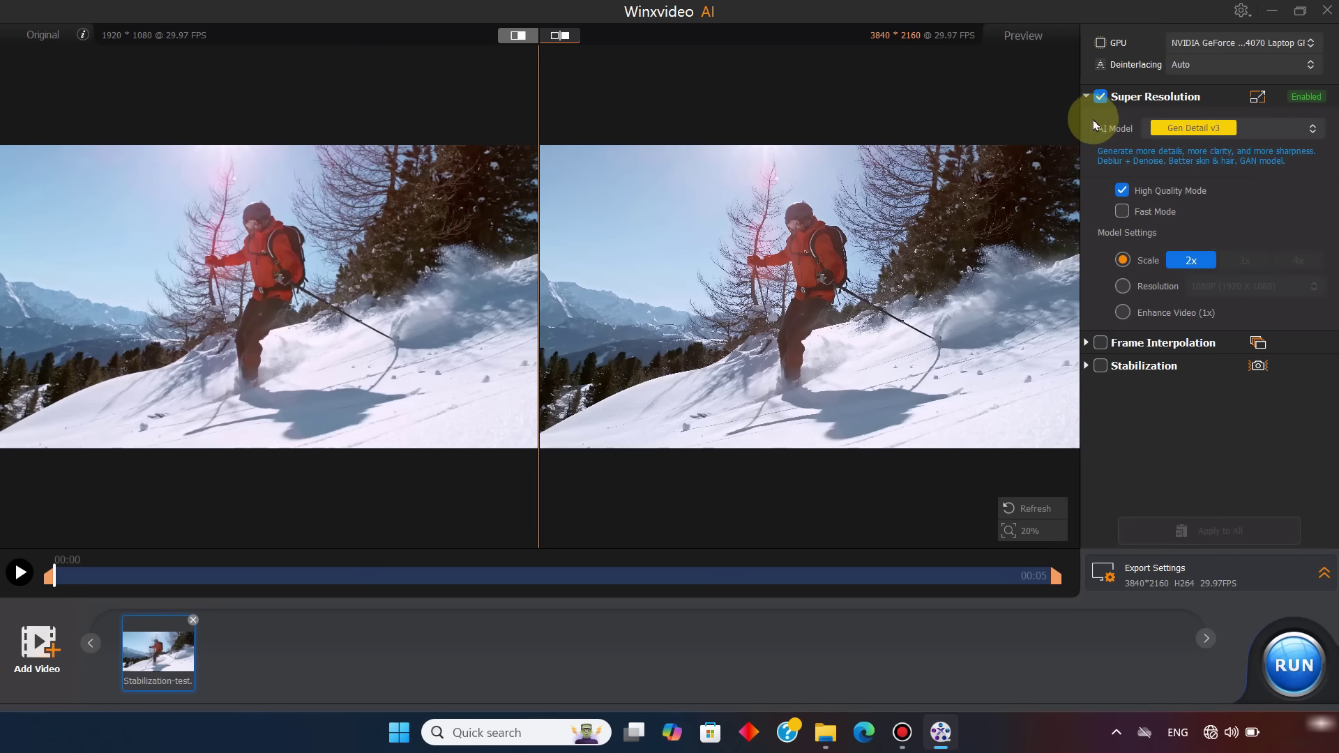
click(1086, 96)
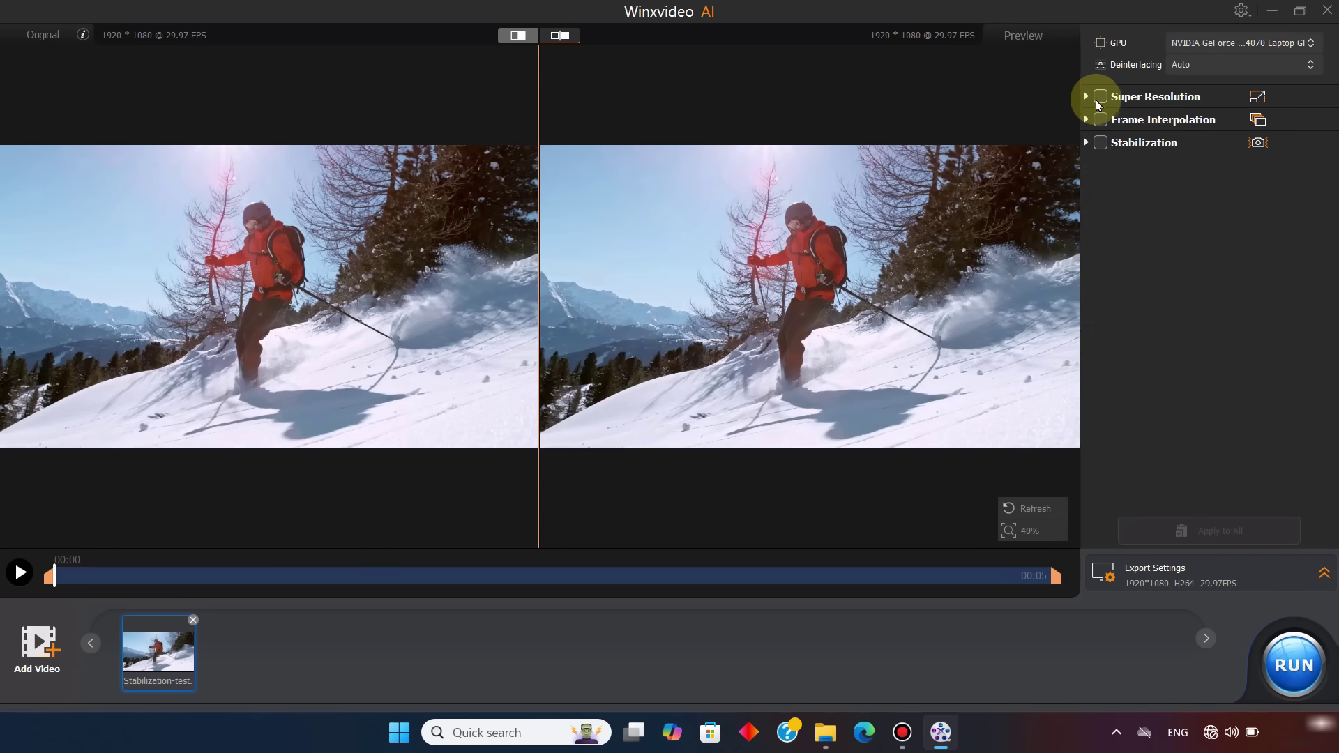
- Enable Stabilization with Two Pass, Best Stability, Default border, and Dynamic (Auto) crop
click(1101, 143)
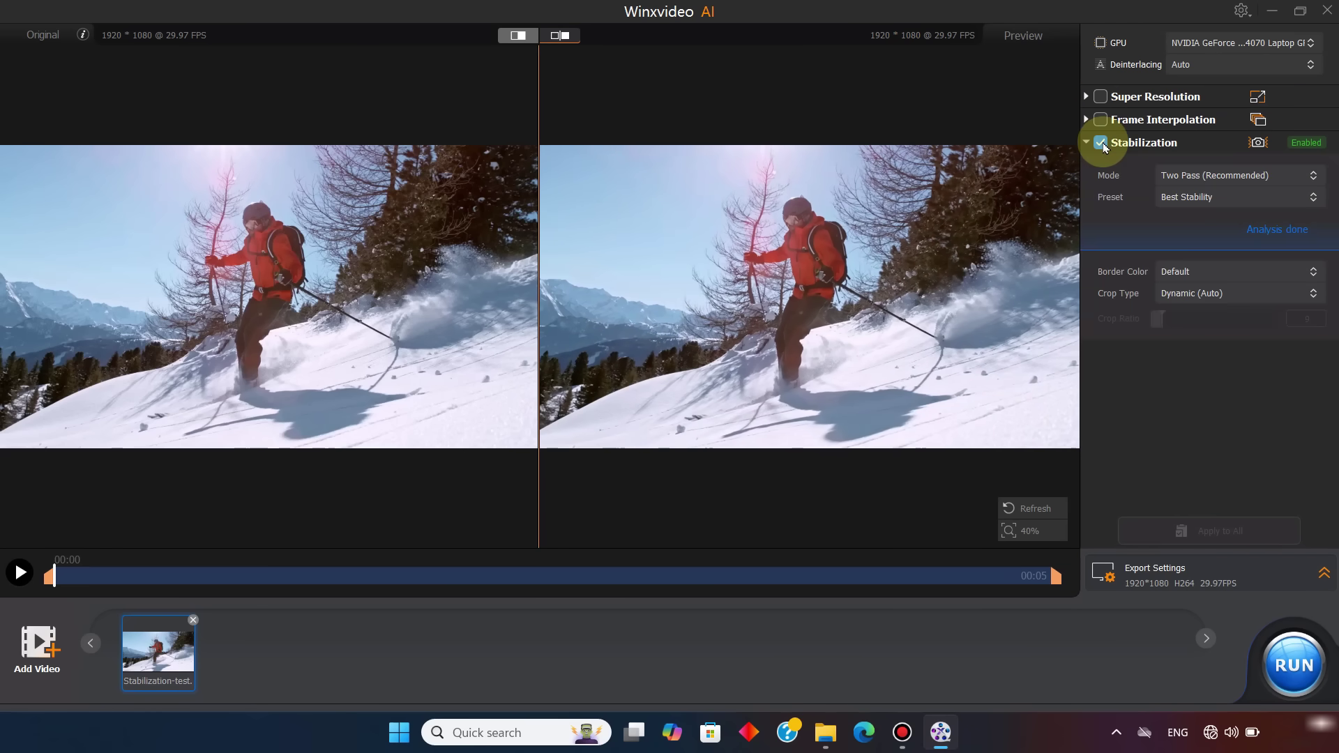
click(1191, 175)
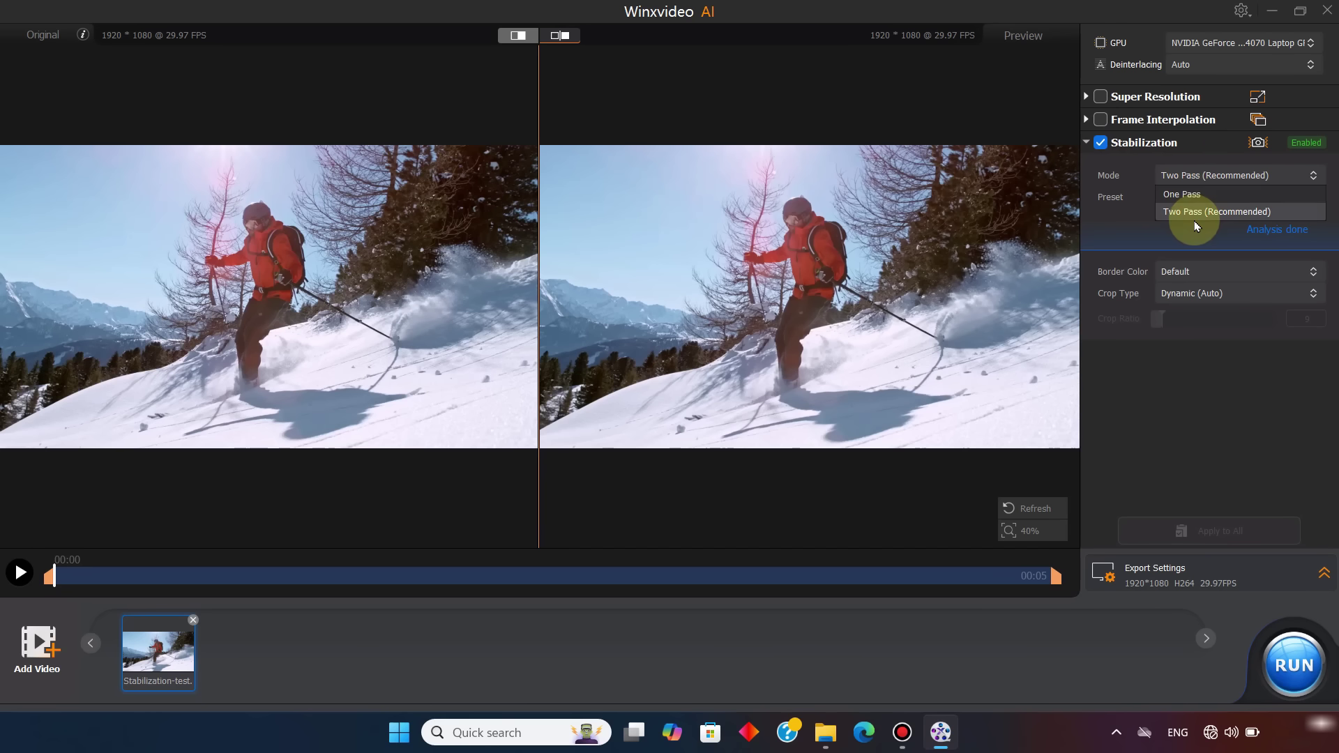
click(1201, 213)
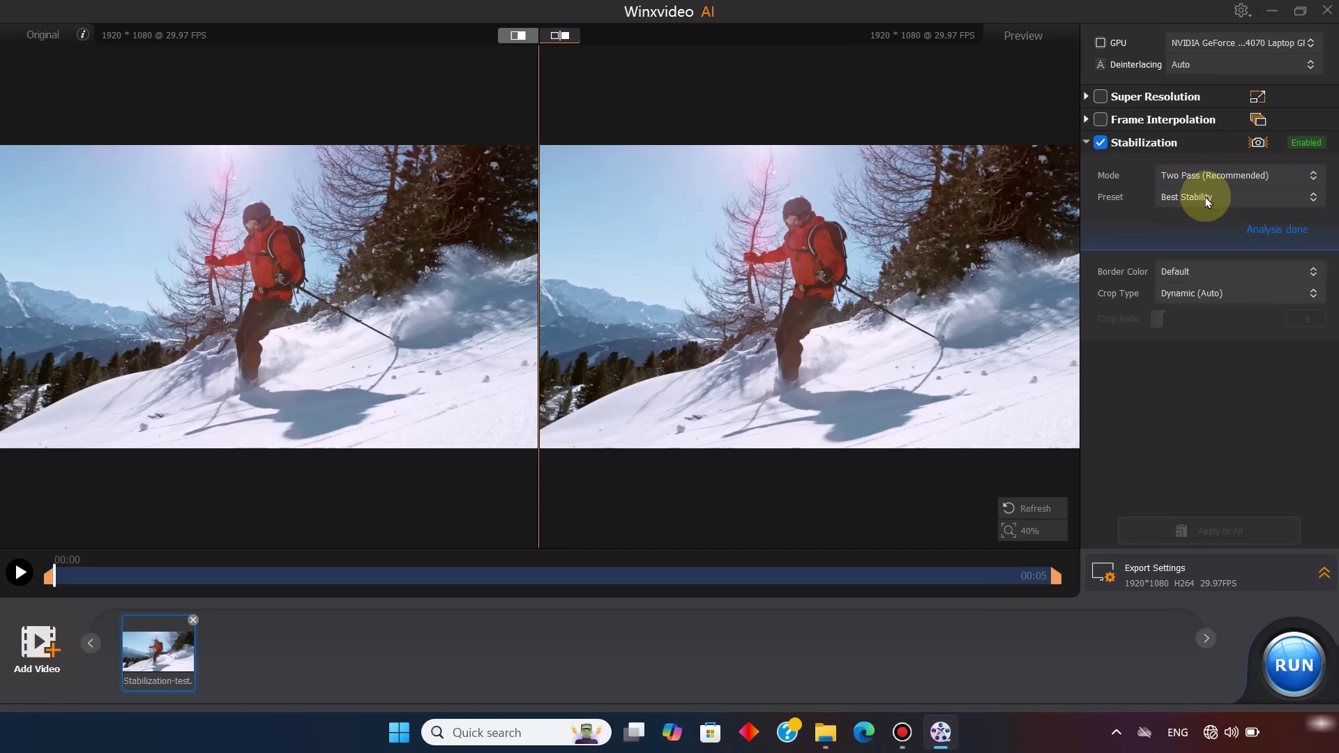
click(1195, 196)
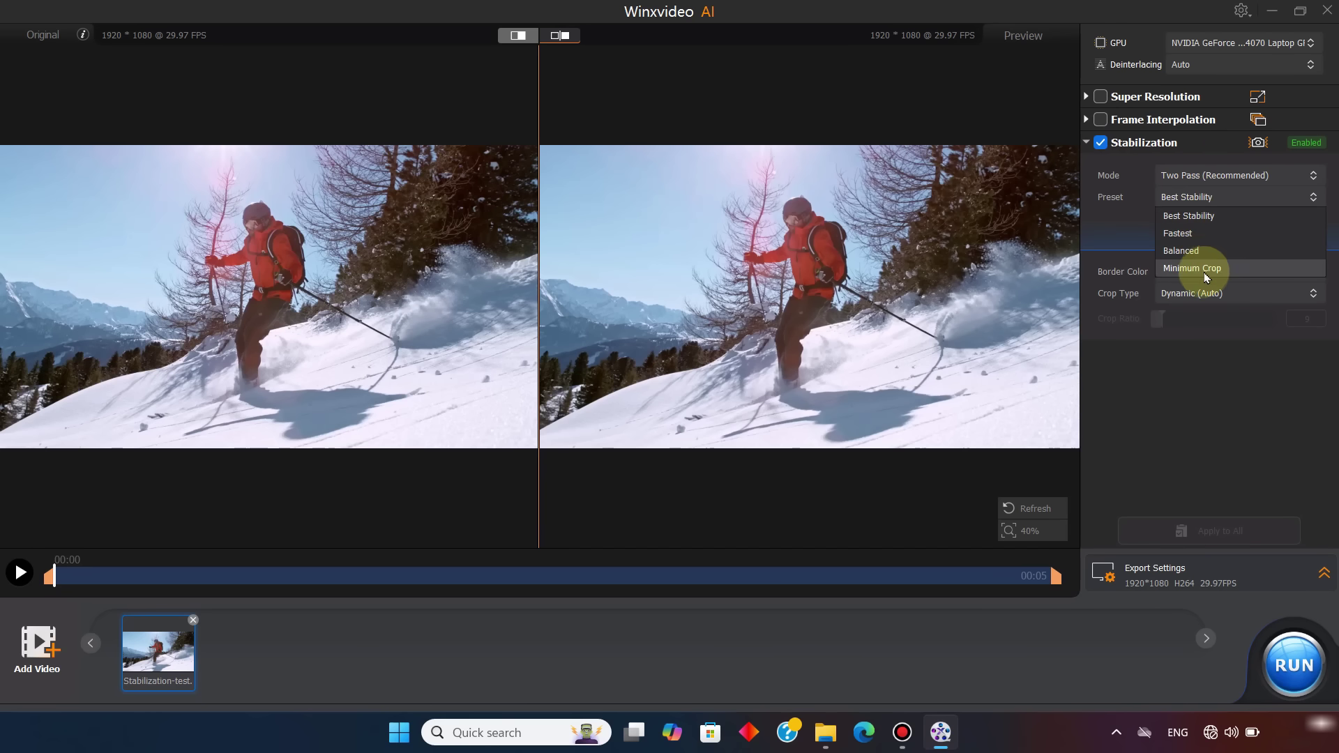
click(1208, 212)
click(1219, 271)
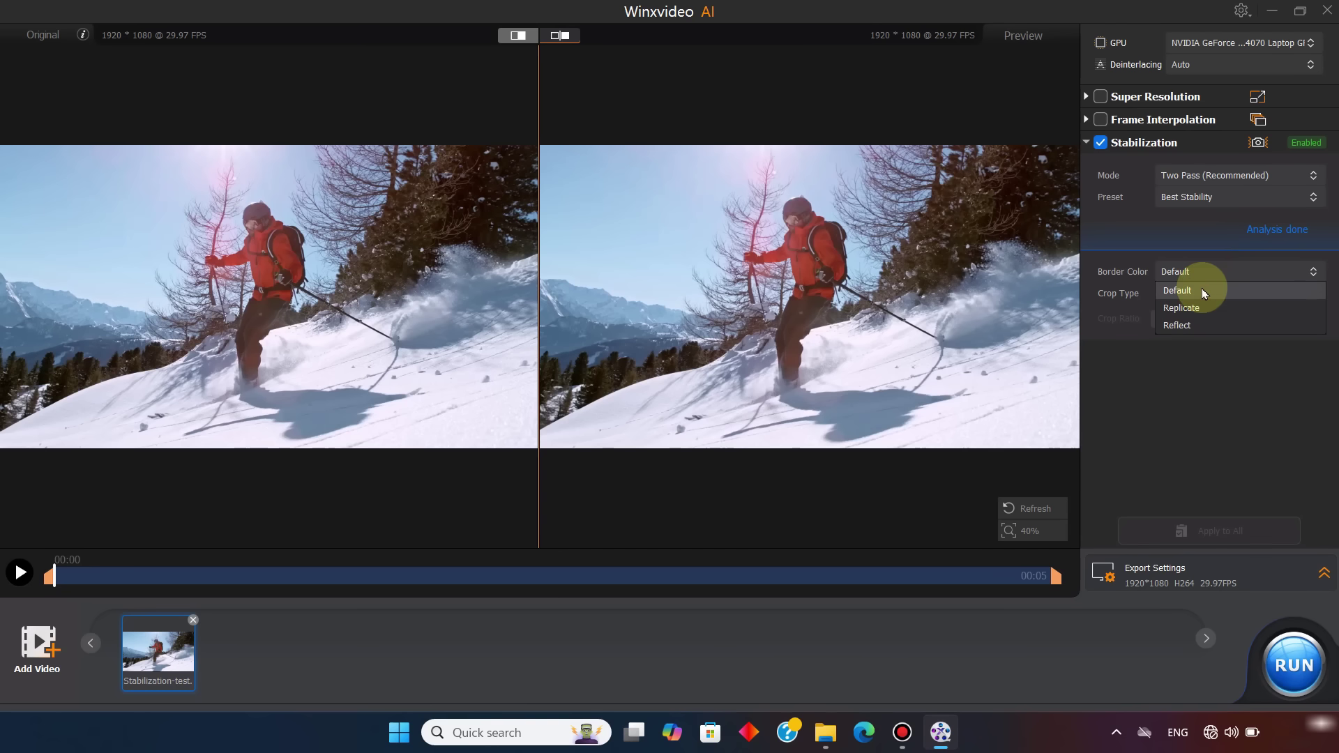
click(1204, 292)
click(1195, 293)
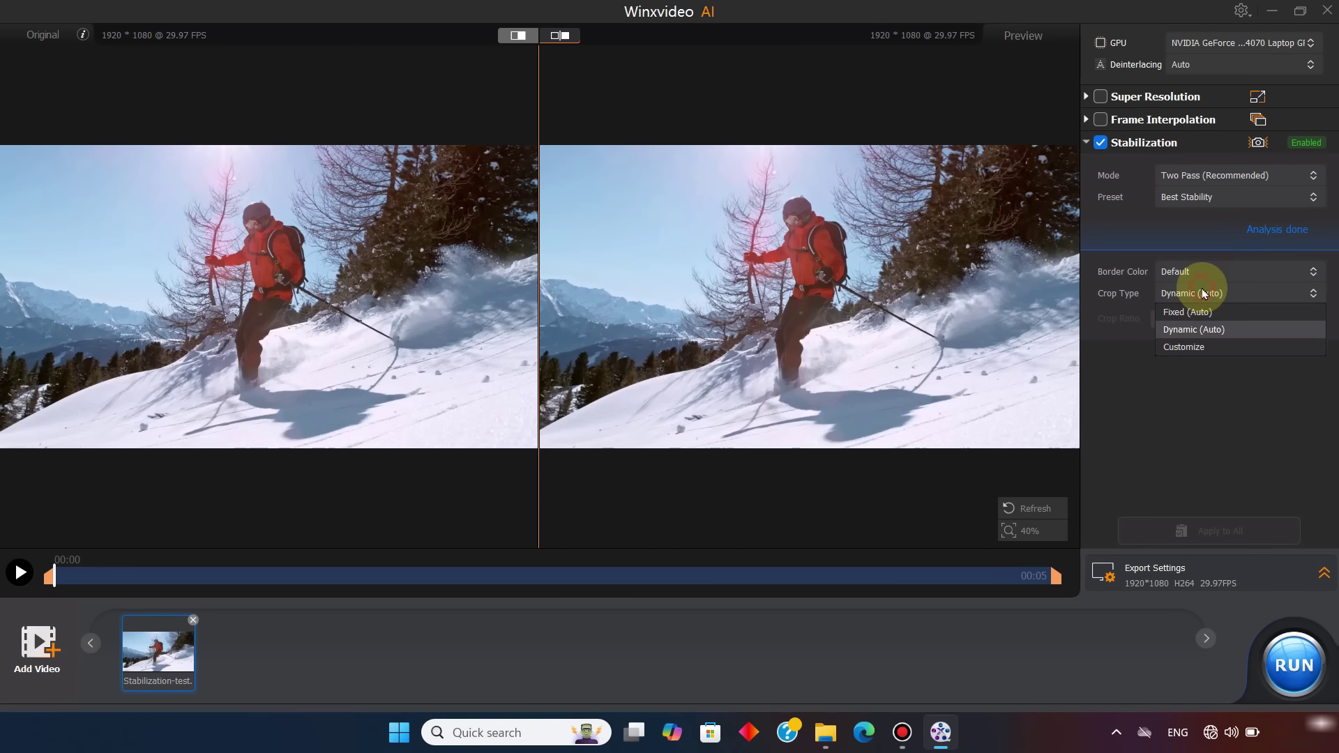
click(1200, 330)
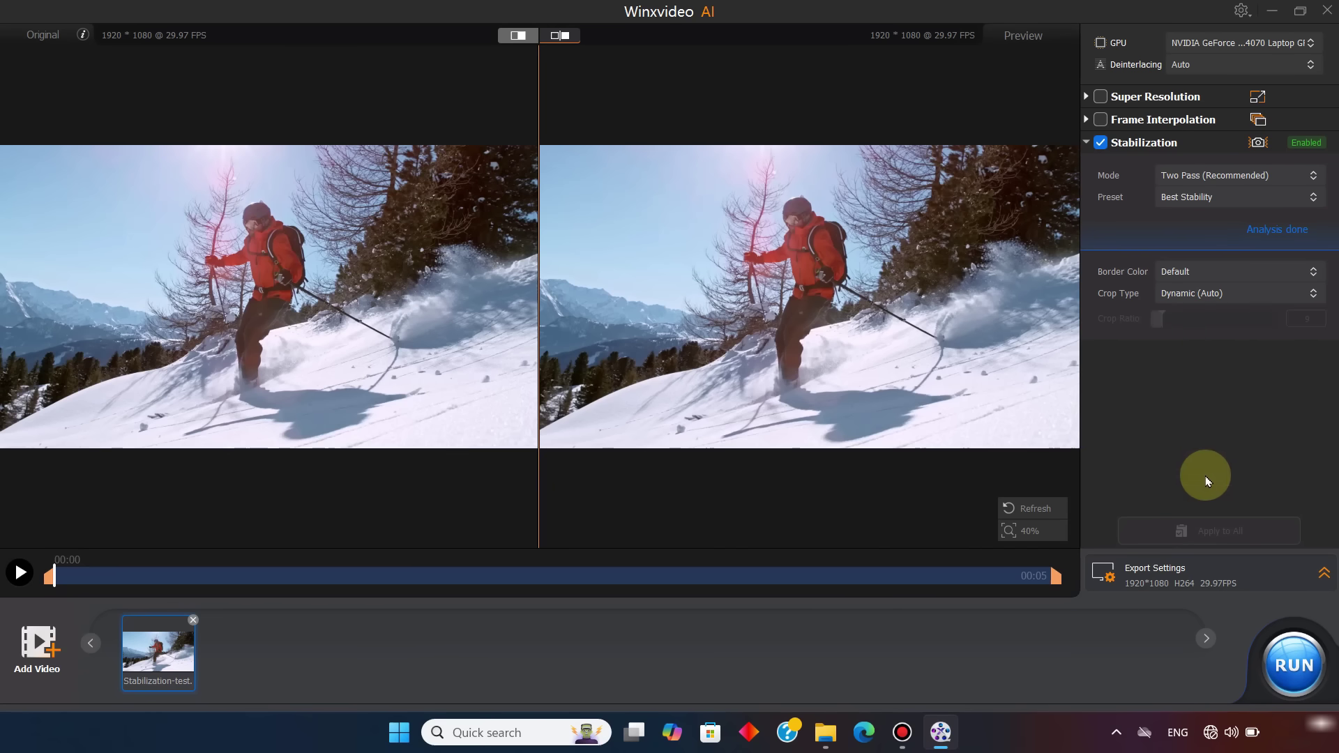
- Export the stabilized clip as H264 at Highest quality with GOP 30
click(1208, 576)
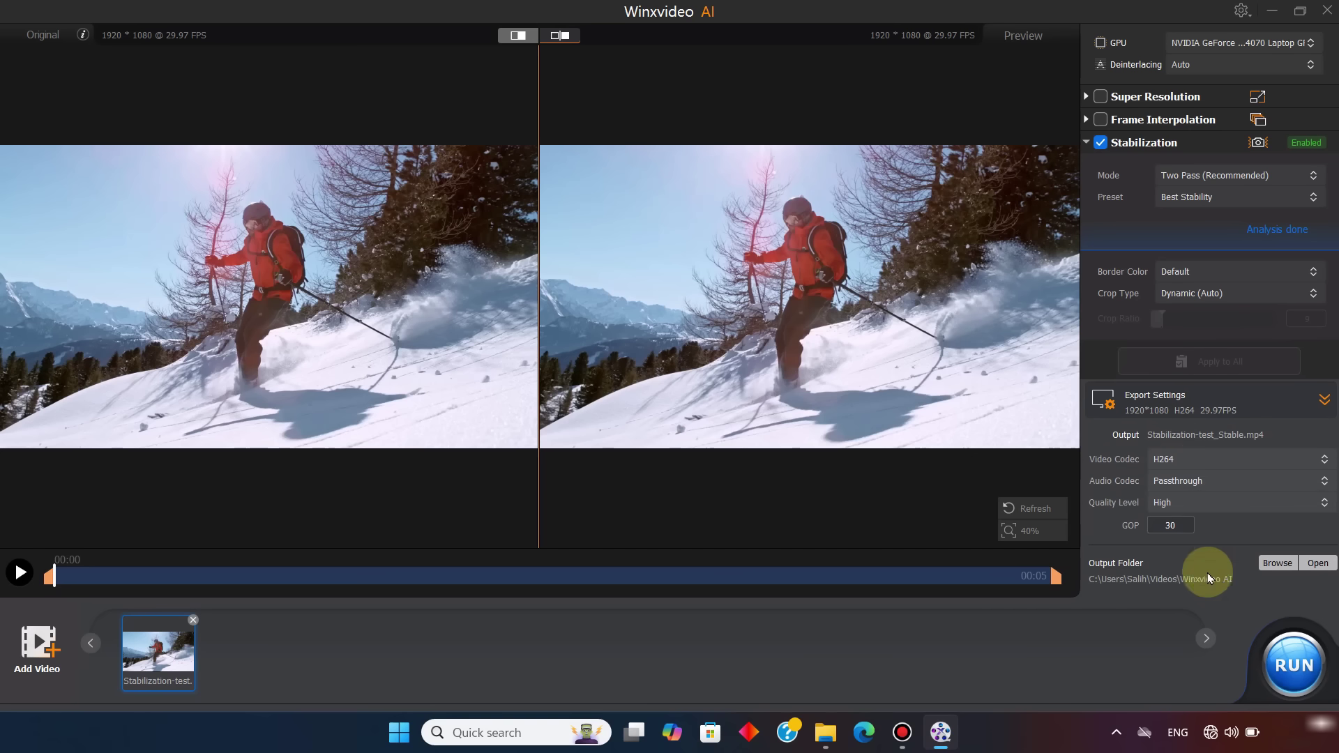
click(1210, 458)
click(1211, 483)
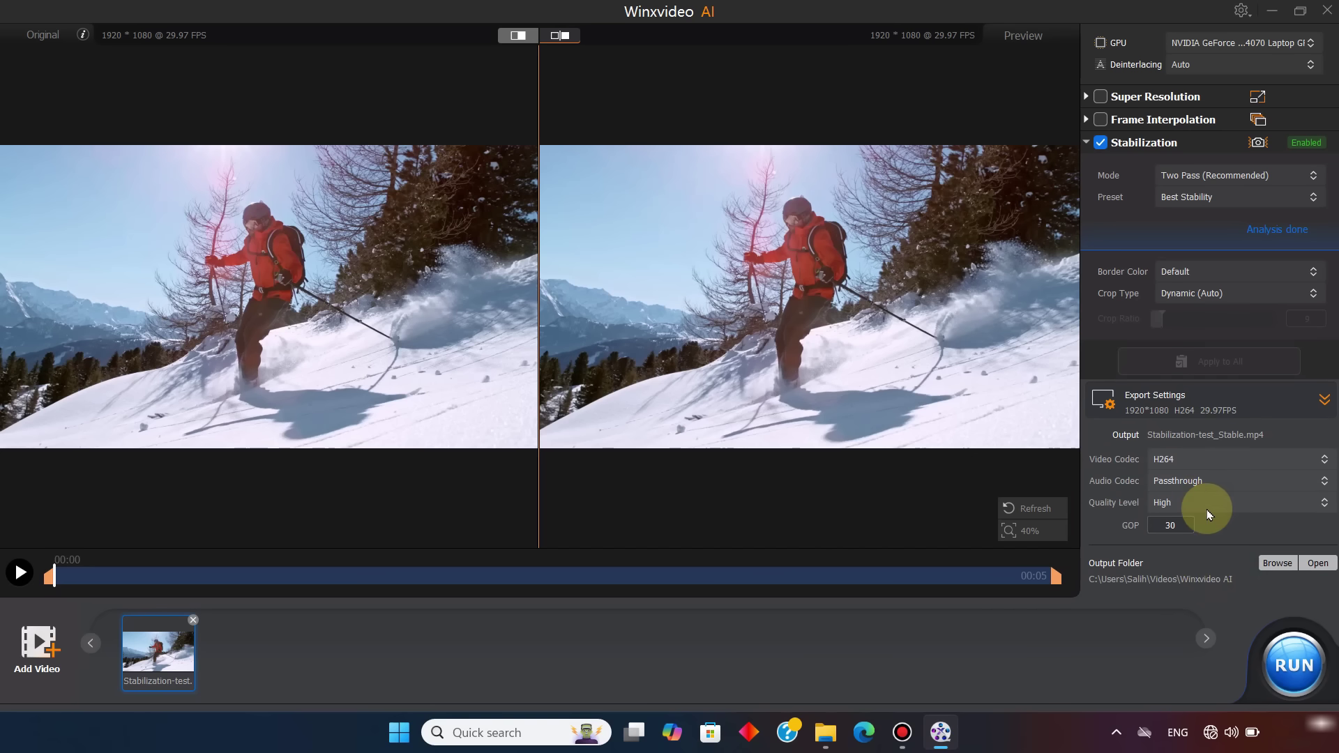
click(1210, 516)
click(1204, 576)
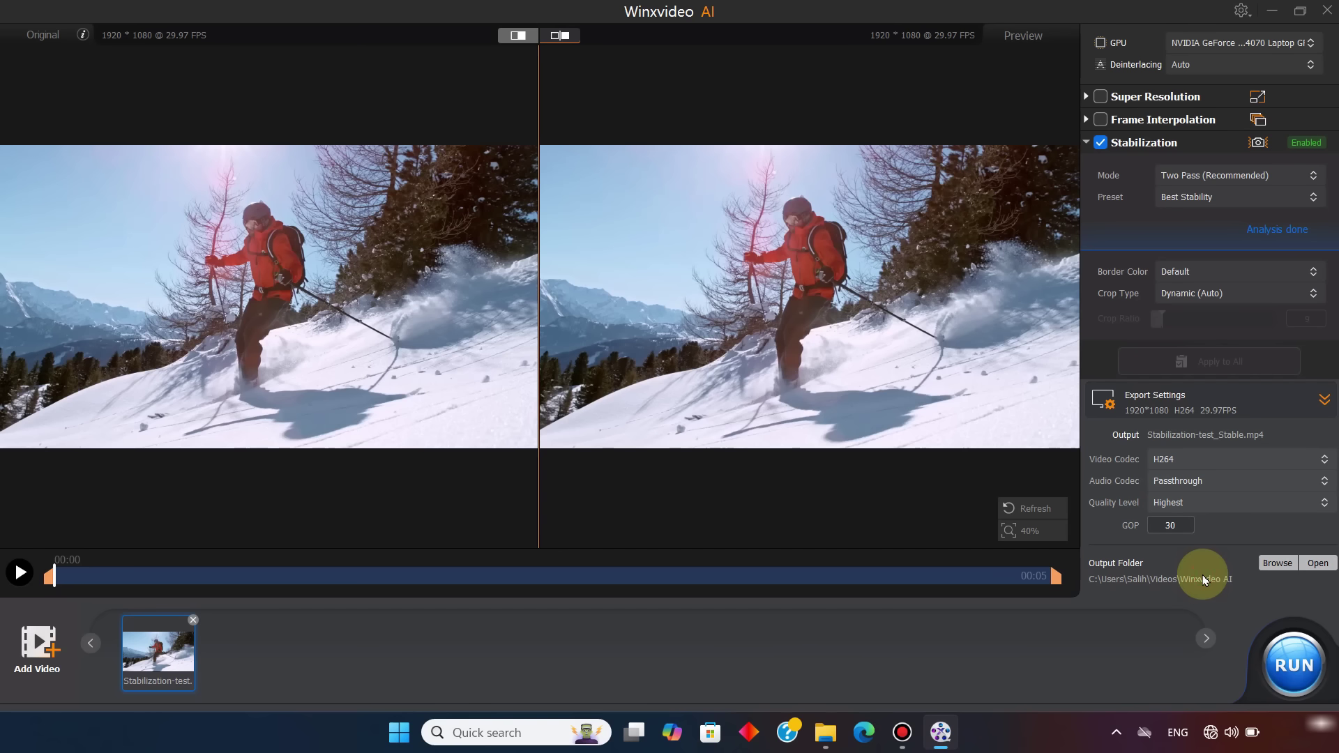
drag(1188, 519, 1145, 525)
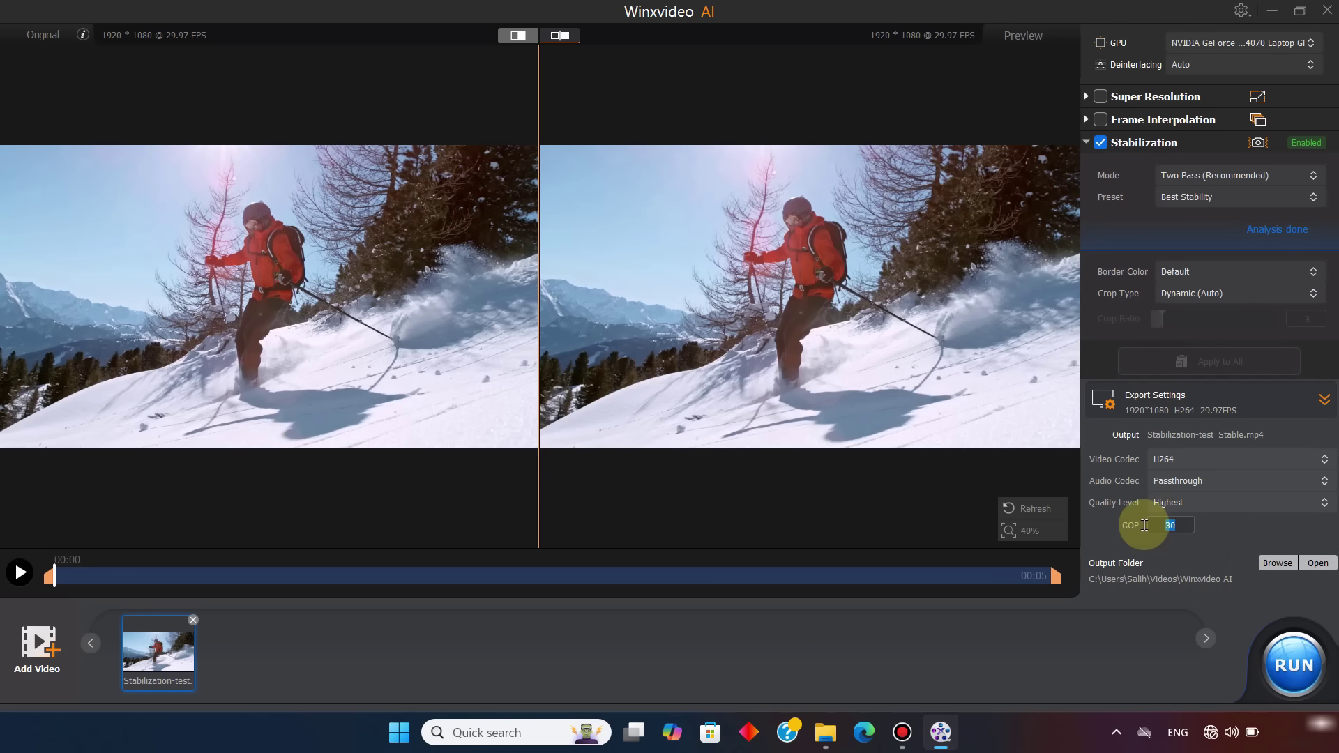
click(1198, 527)
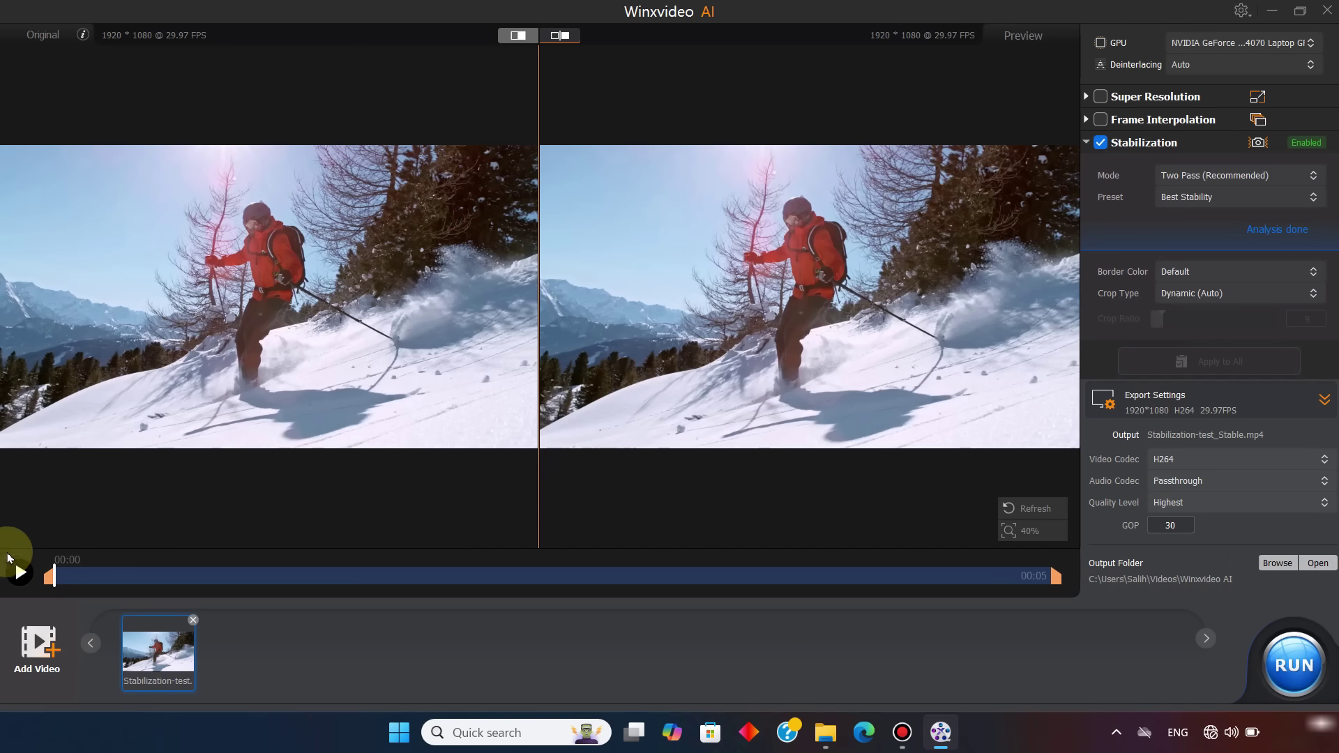
click(18, 573)
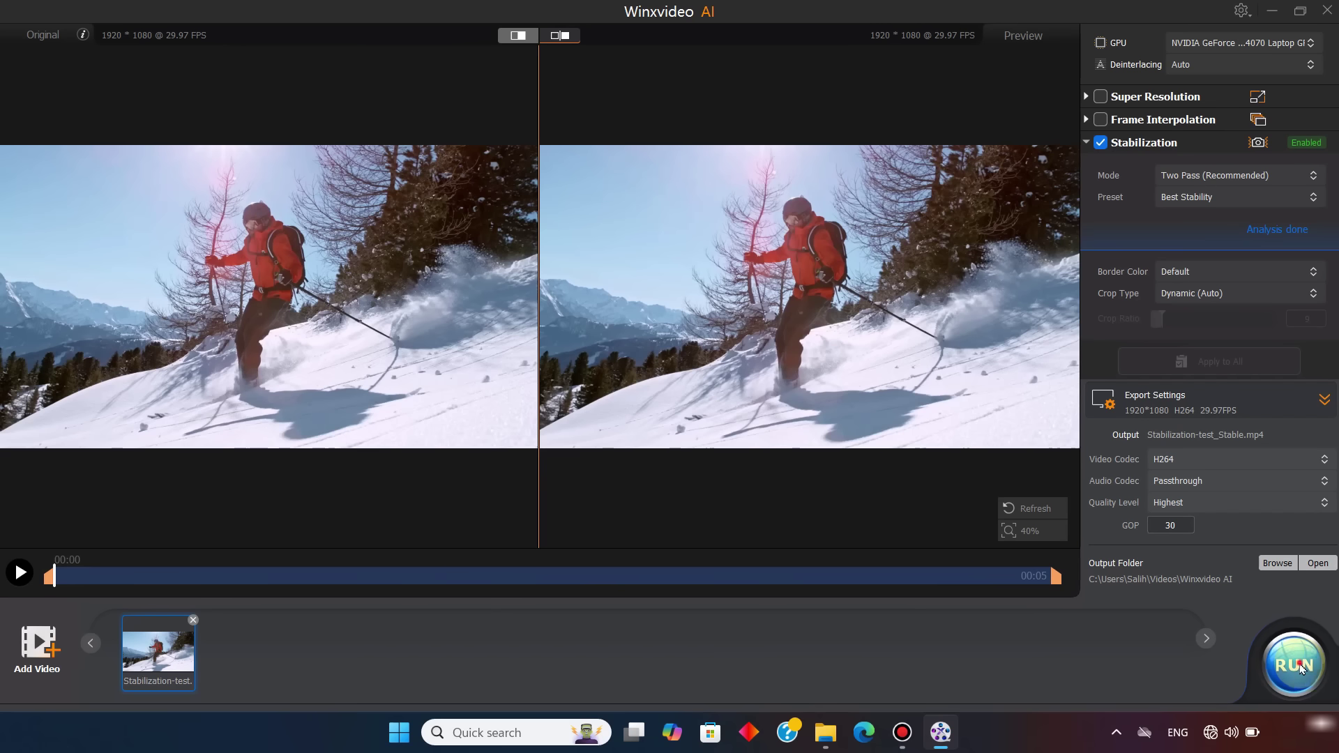
click(1297, 666)
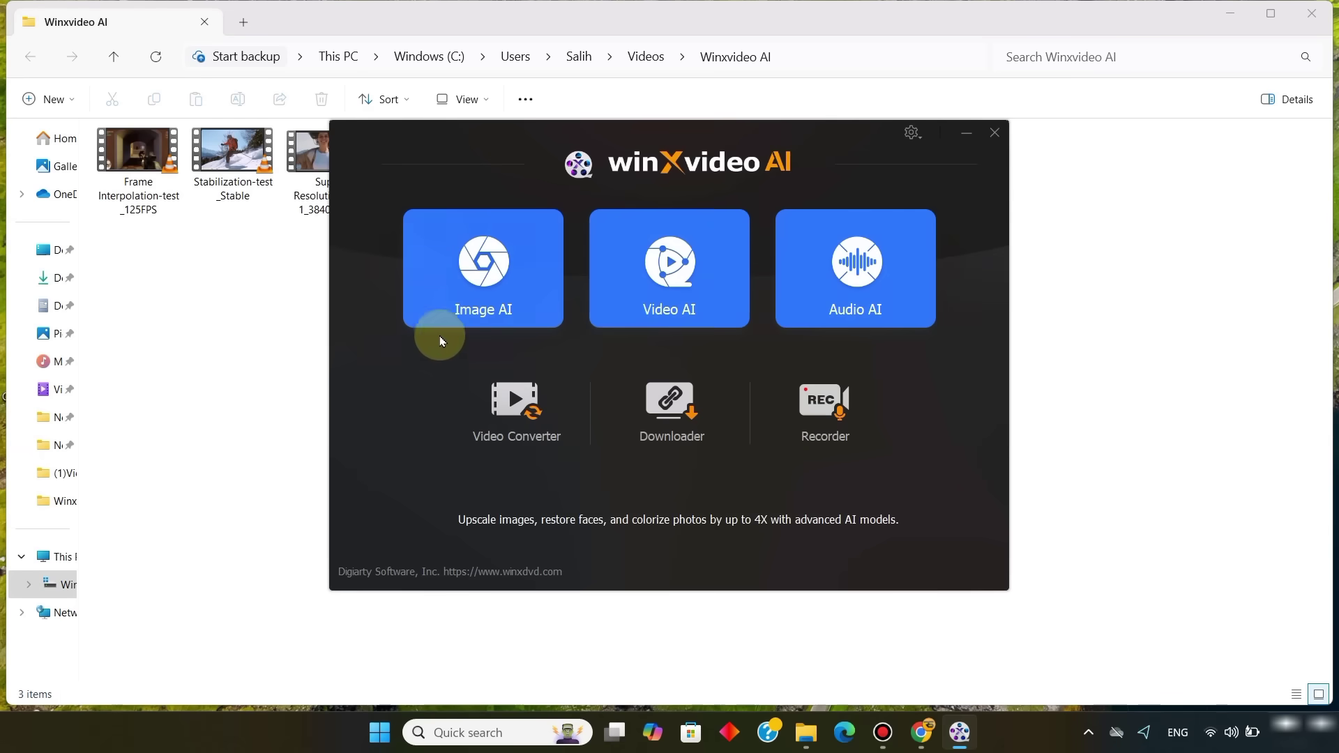
- Load all four test images into the Image AI workspace
click(482, 285)
click(540, 261)
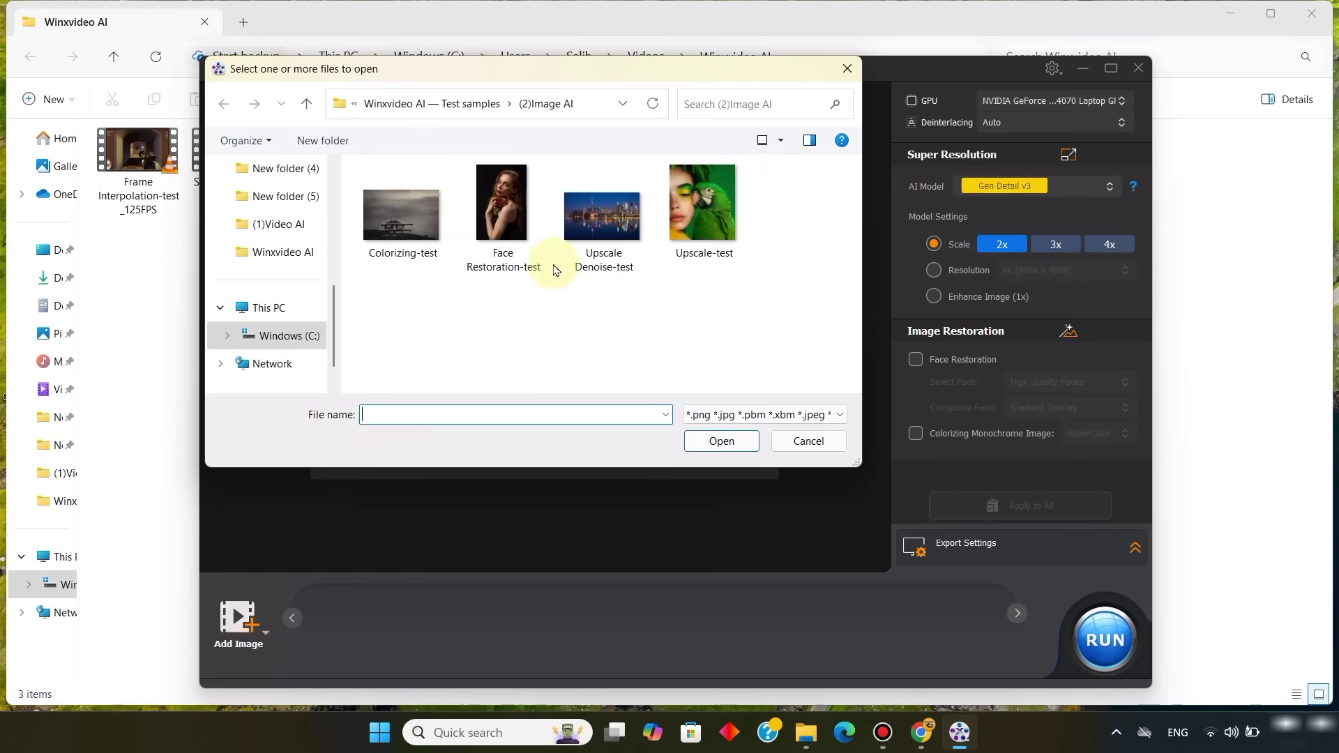
drag(417, 303, 793, 216)
click(721, 441)
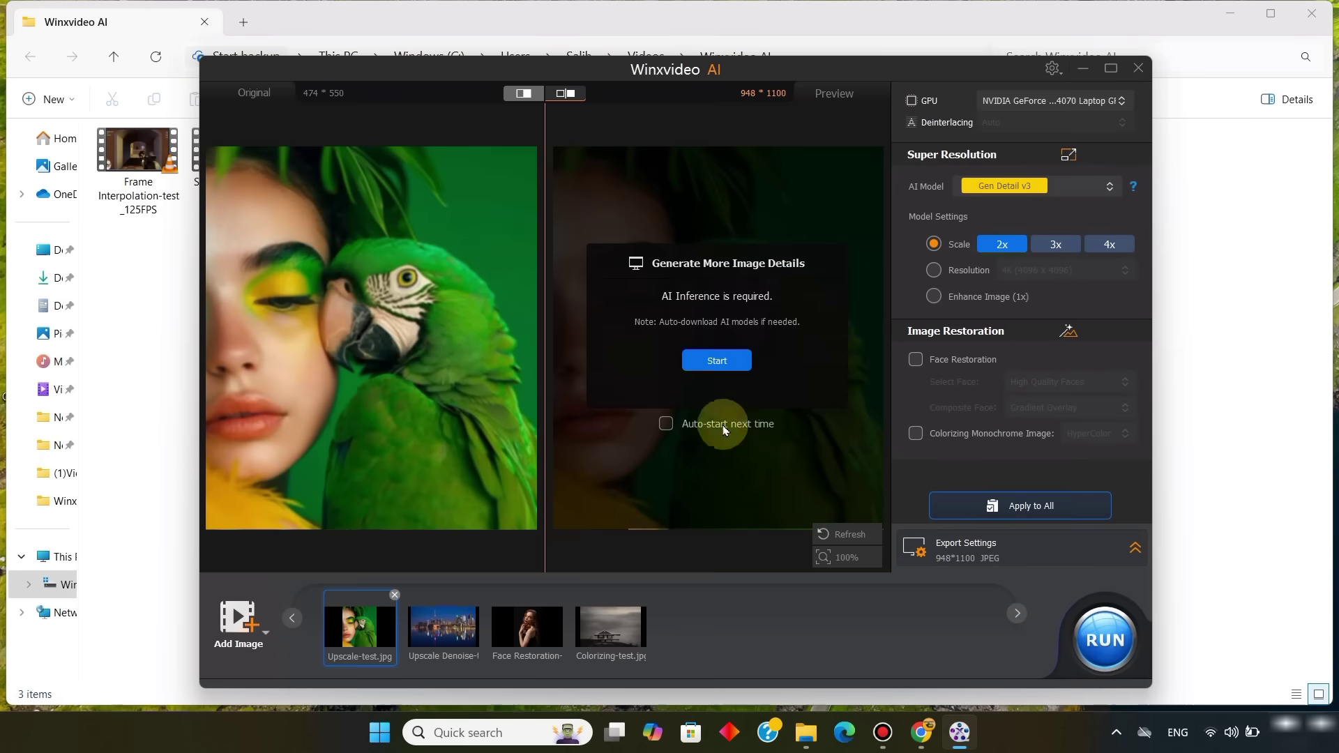
- Upscale the parrot portrait 4x with Gen Detail v3 and view it in split comparison
click(1109, 68)
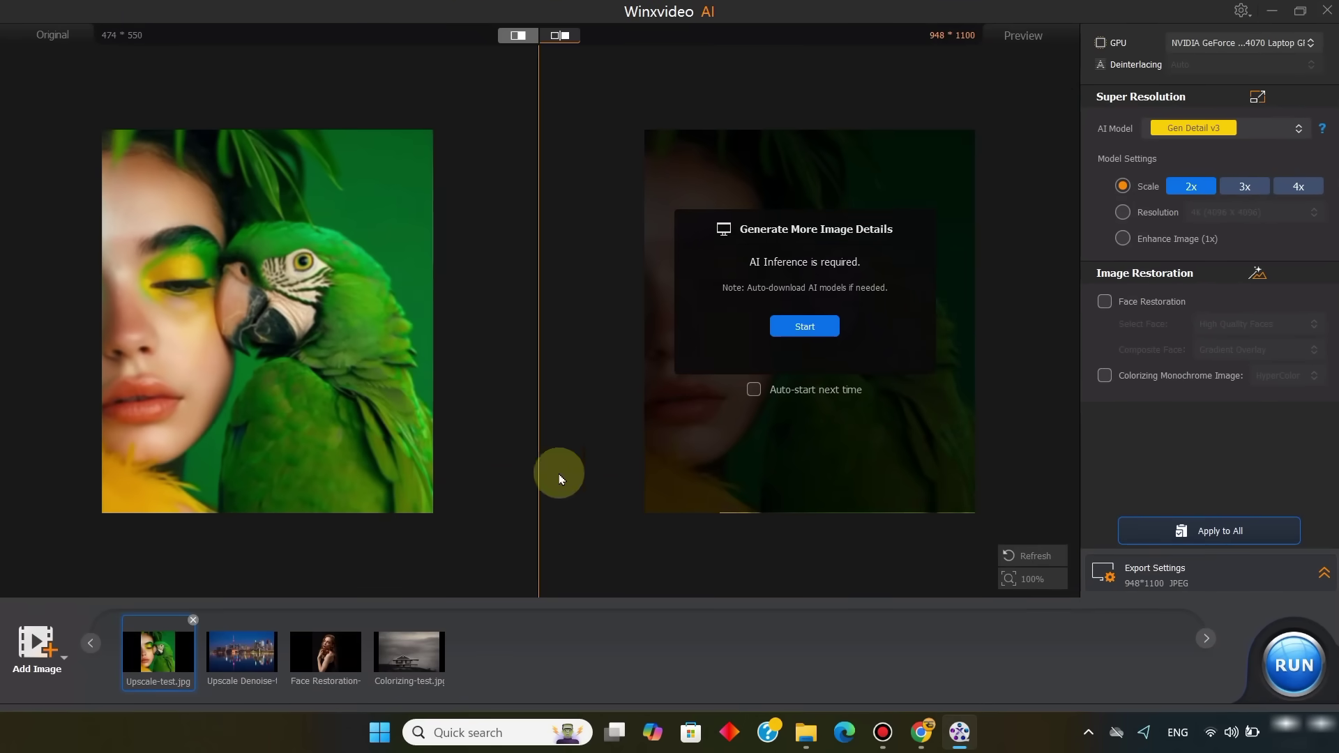
click(1160, 131)
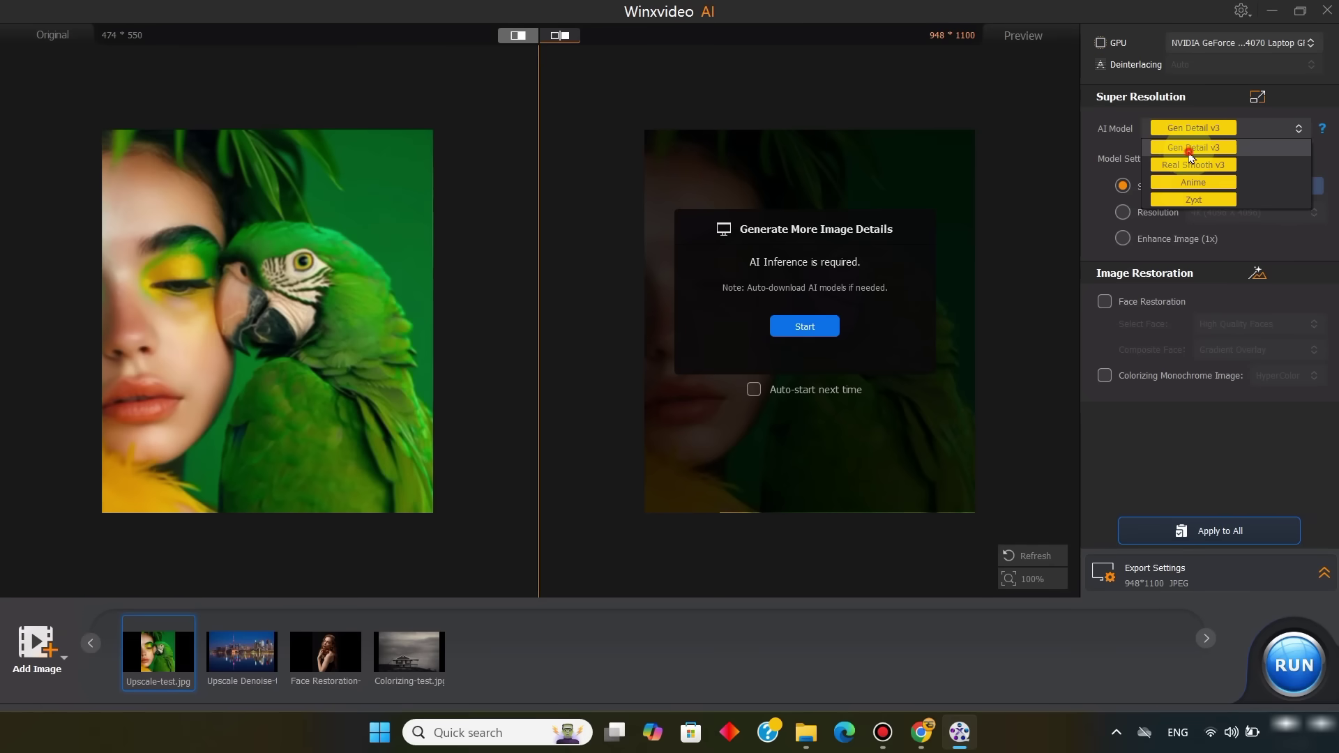
click(1190, 148)
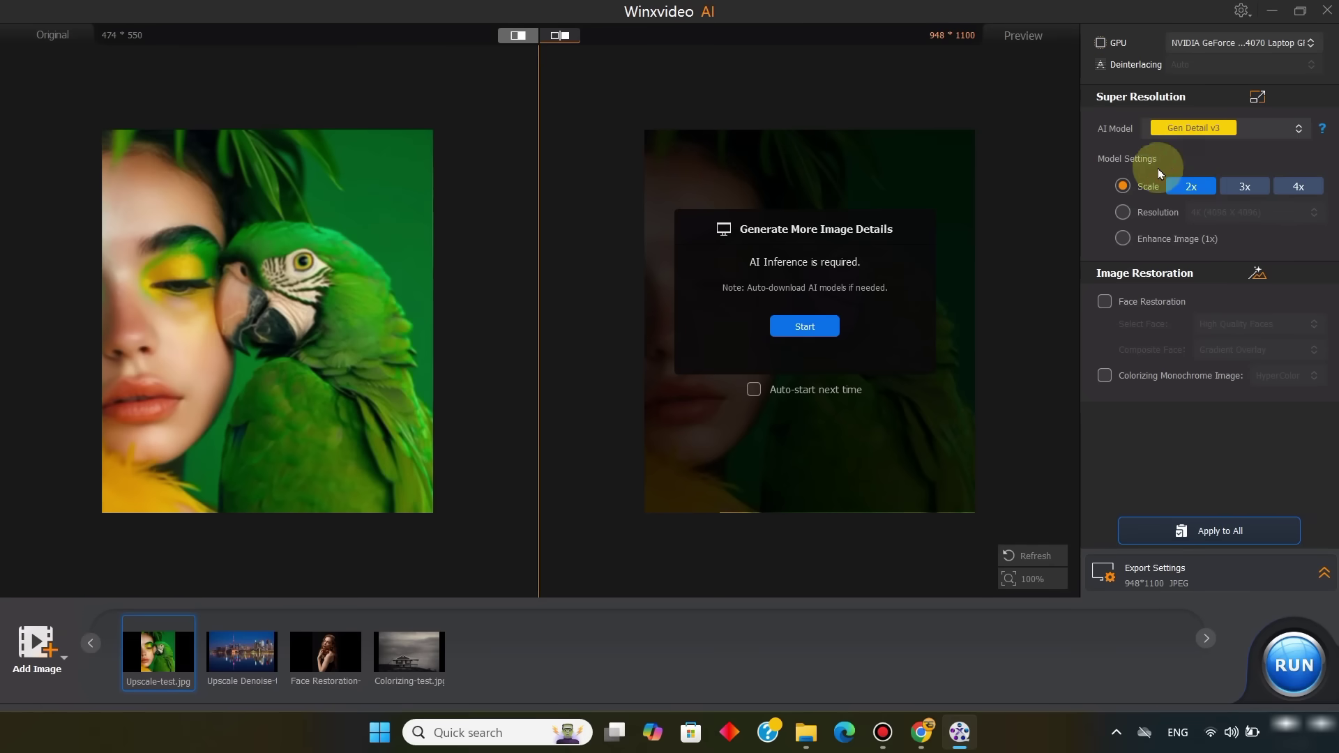
click(1299, 185)
click(784, 321)
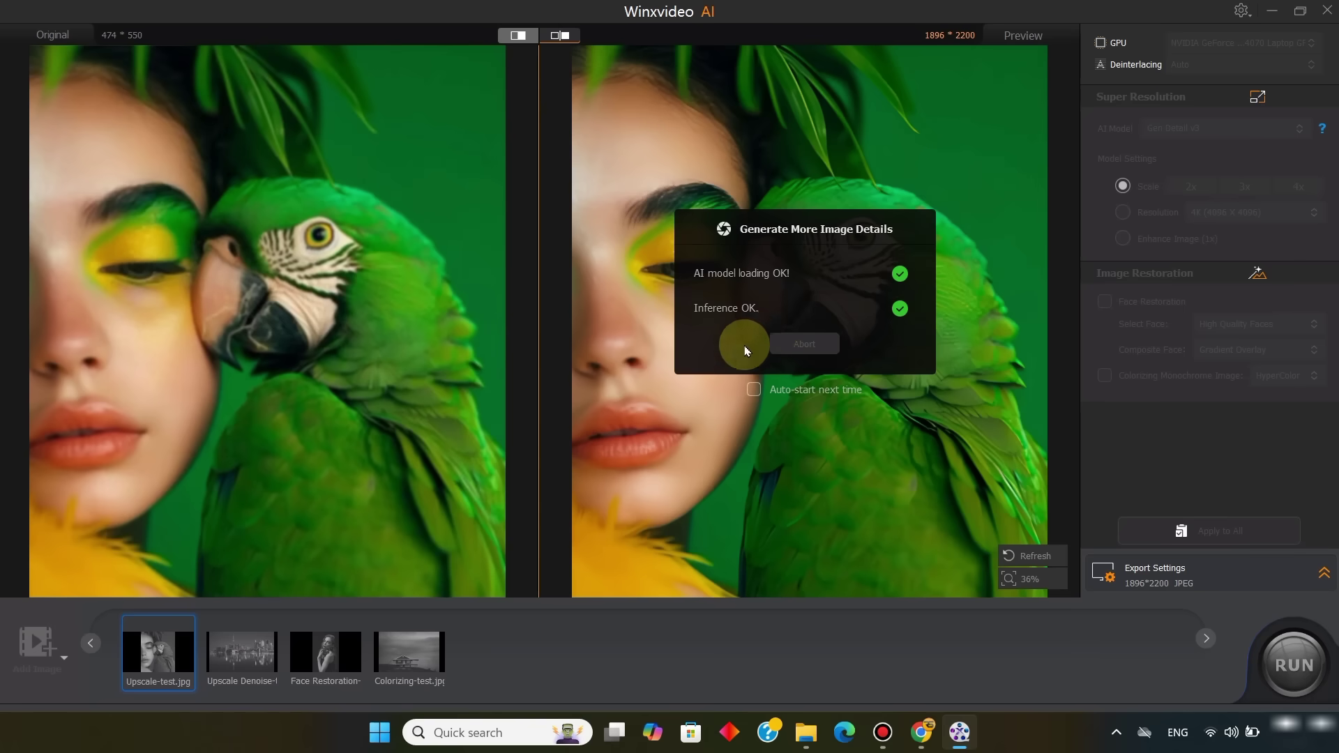
click(560, 35)
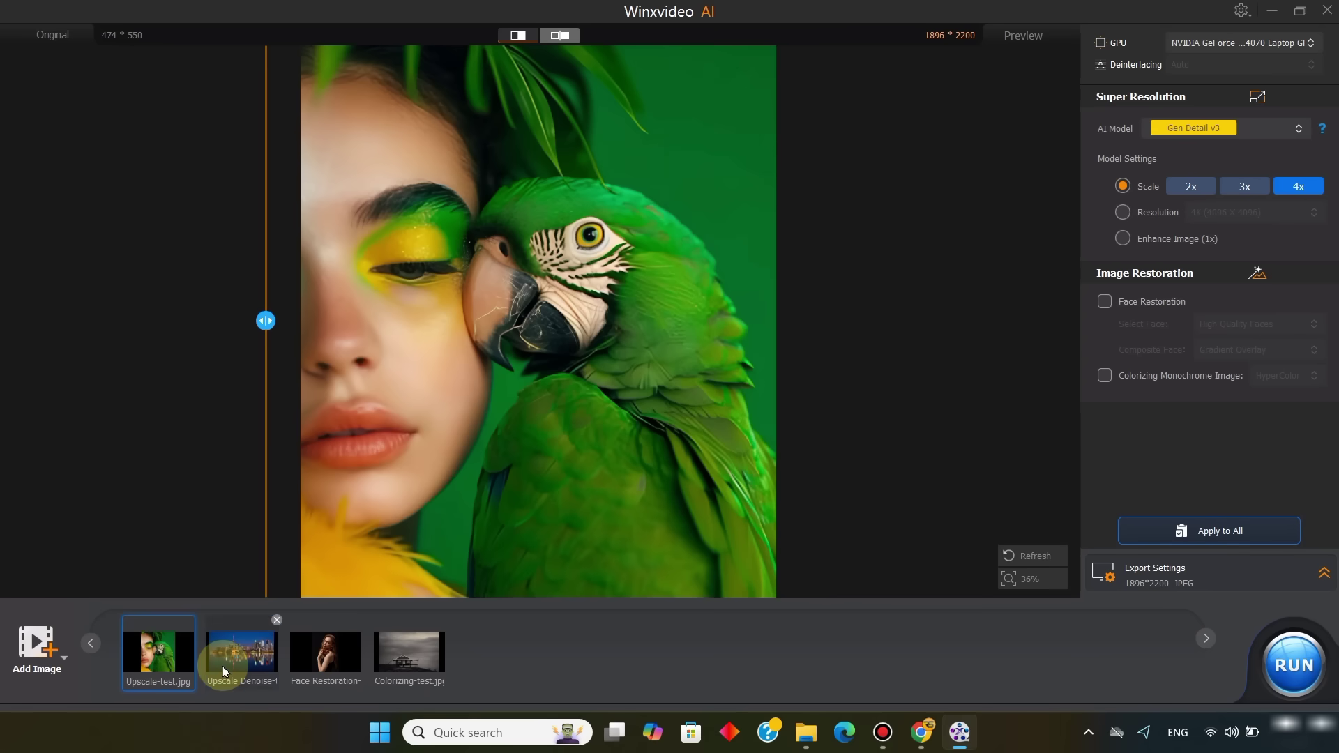
- Upscale the city skyline image to 8K with Real Smooth v3, then compare it with the slider
click(224, 671)
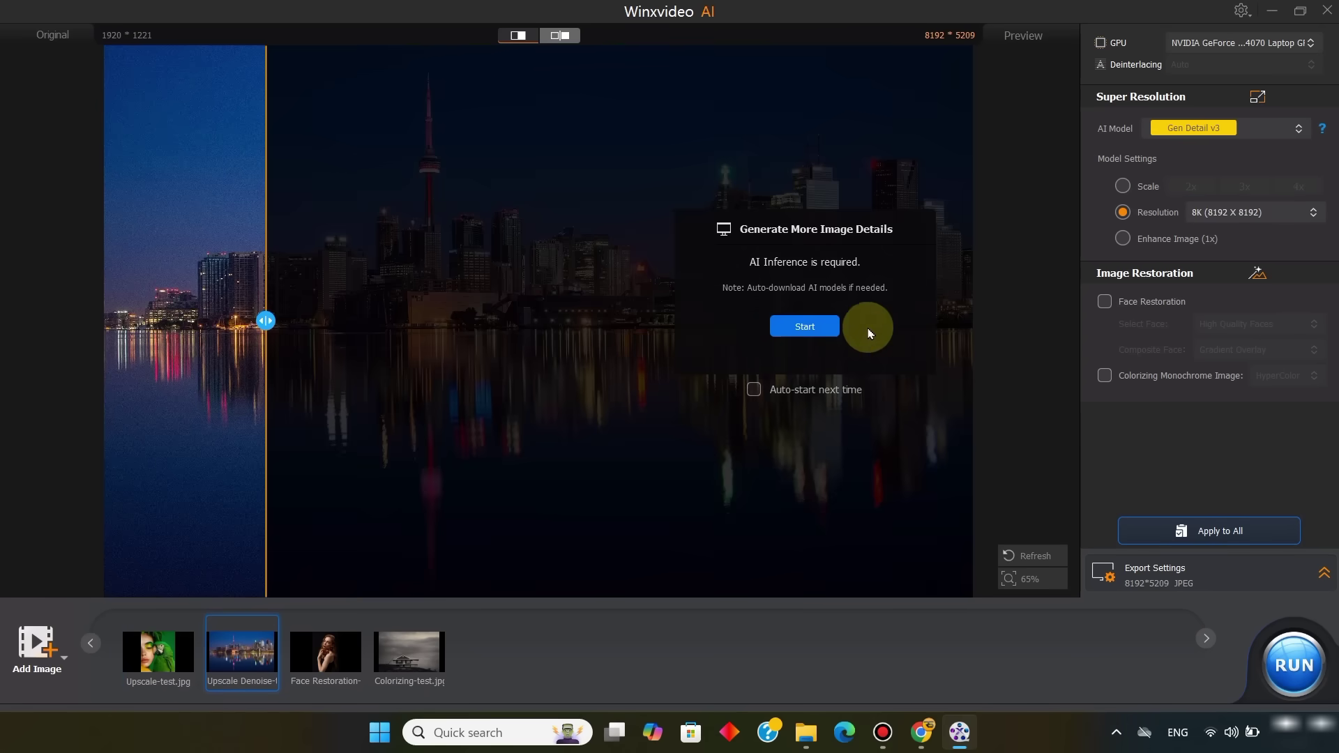
click(560, 35)
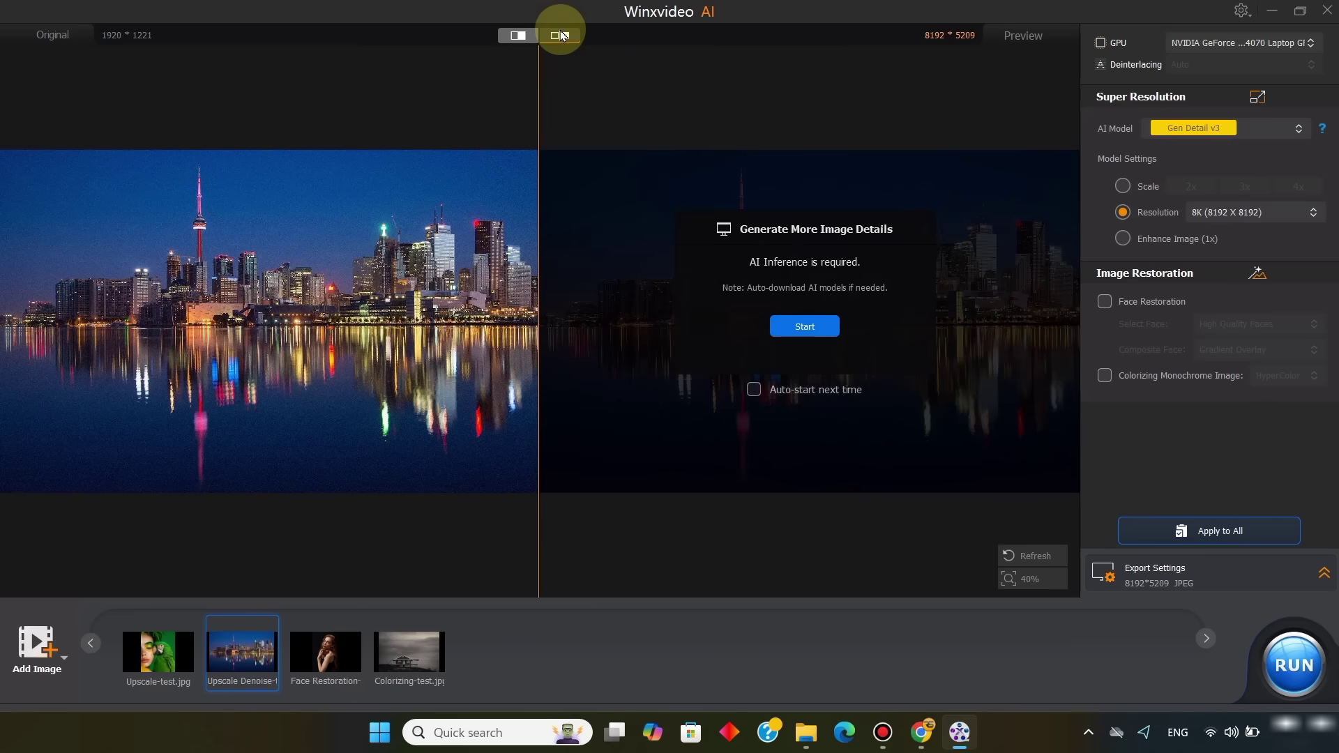
click(1194, 127)
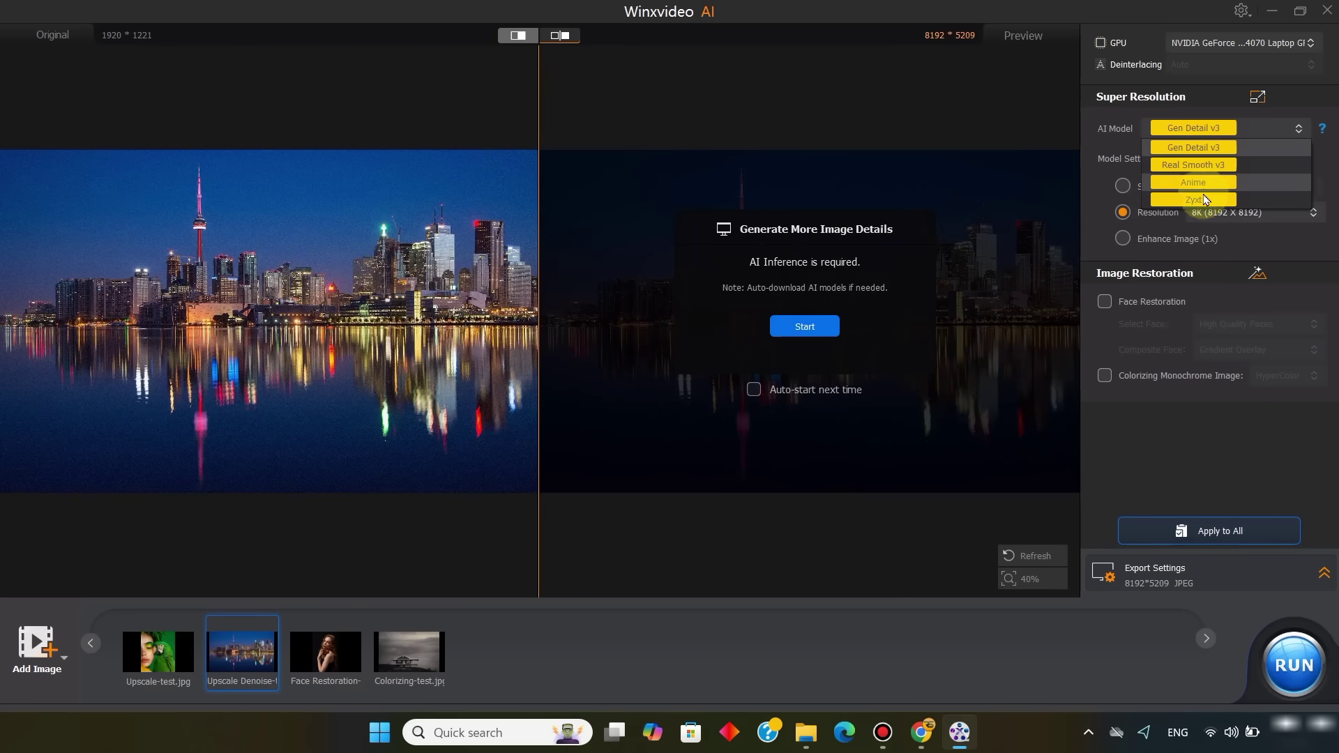
click(1218, 167)
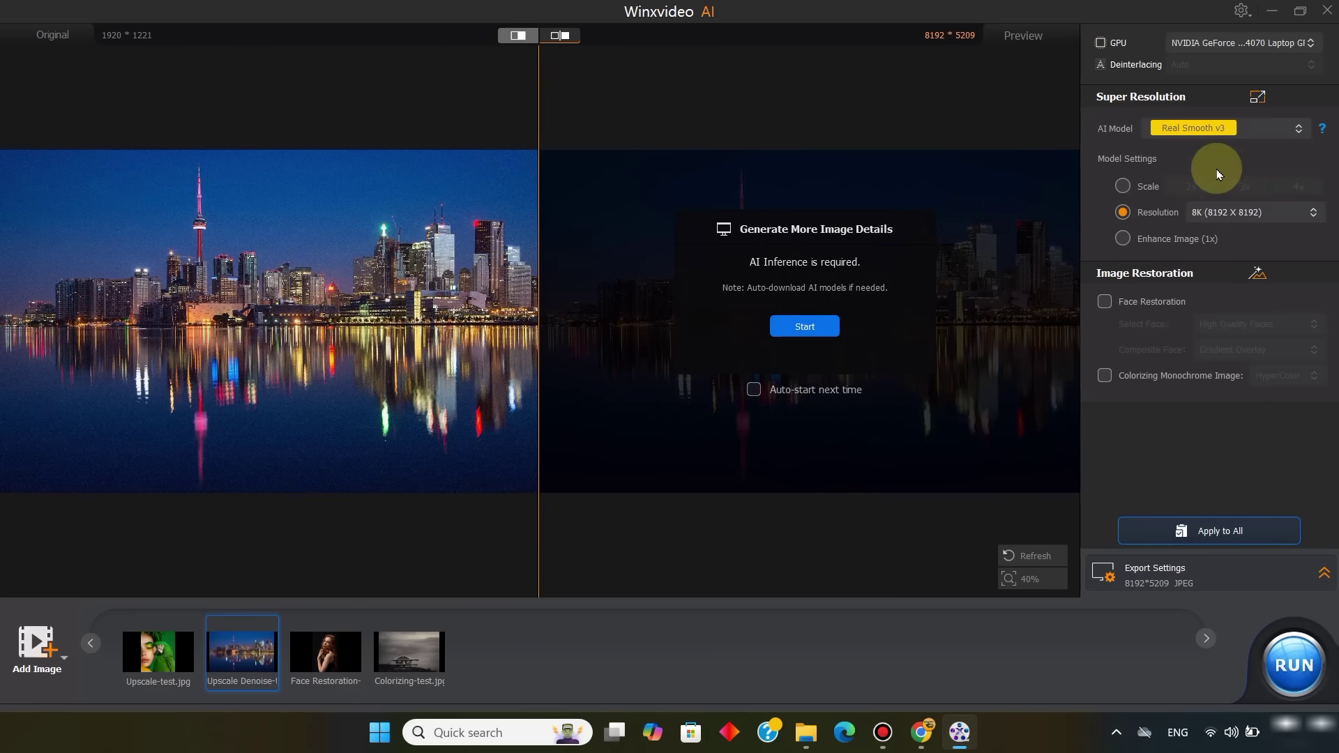
click(1225, 212)
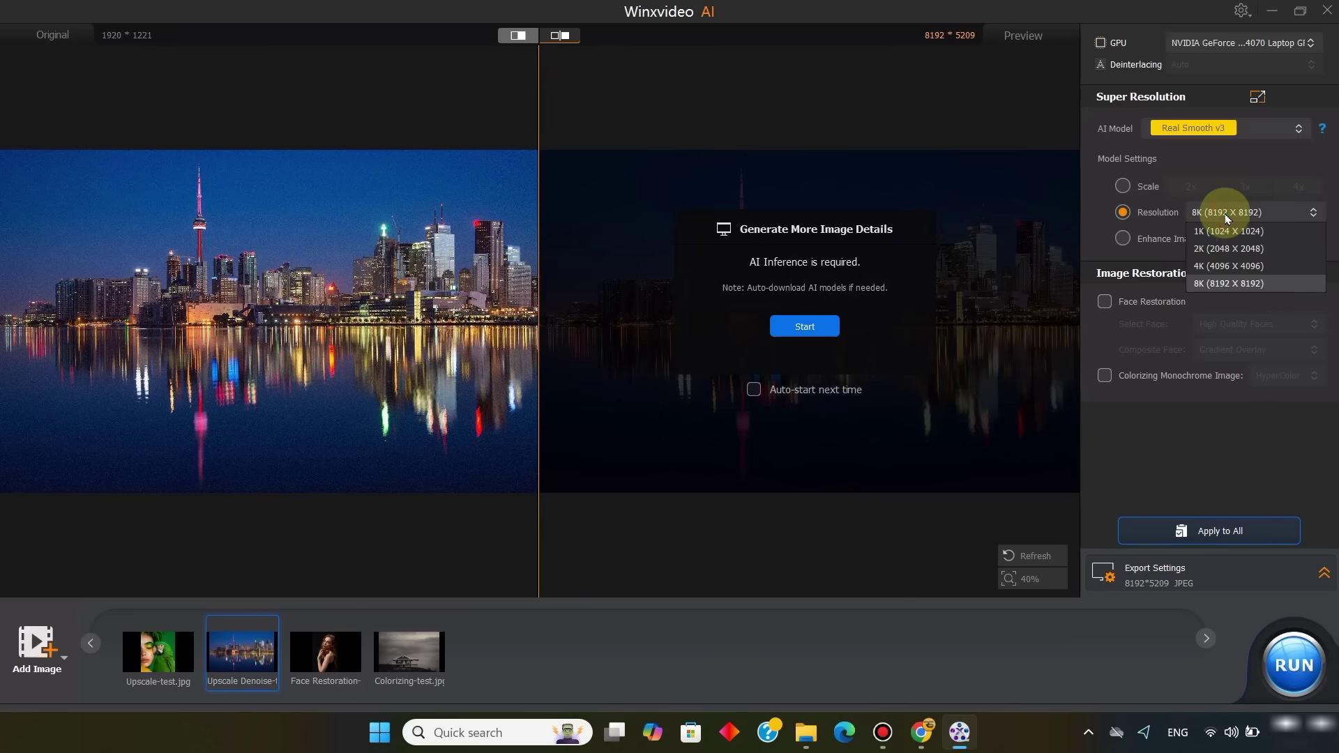
click(1234, 282)
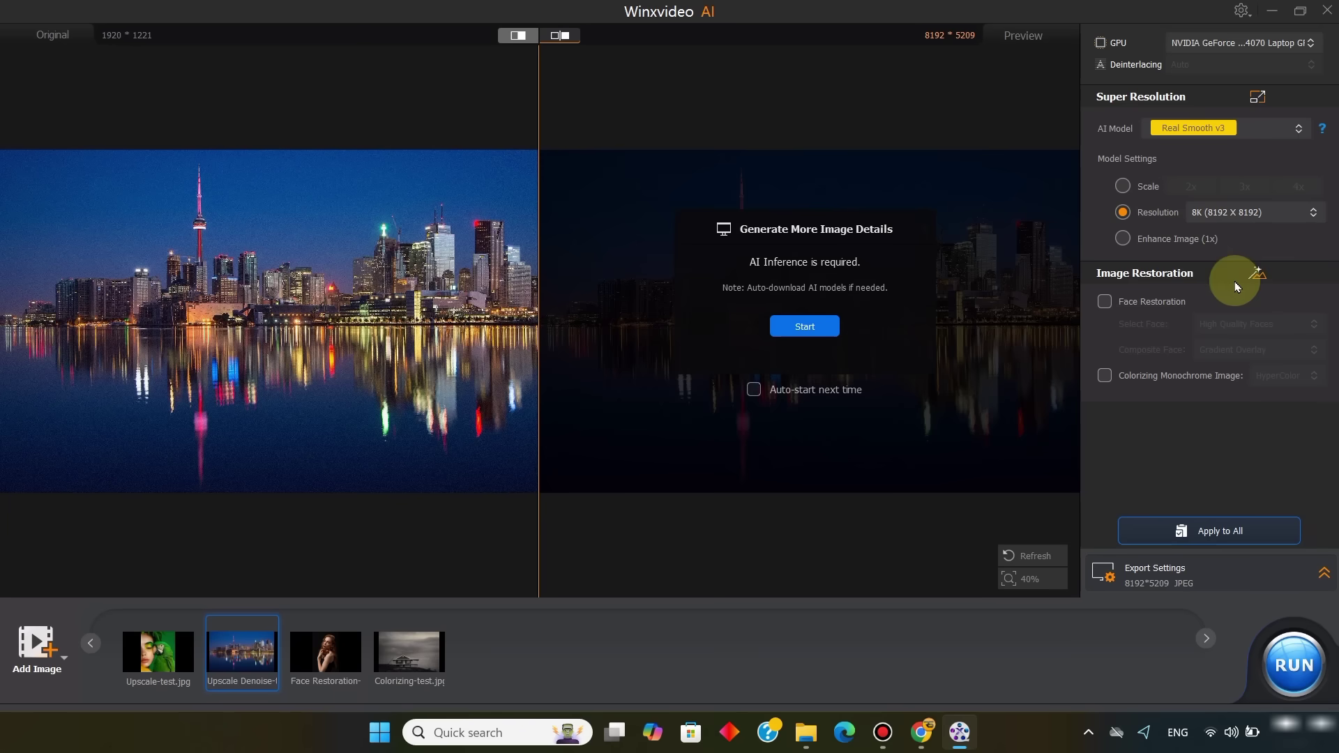
click(786, 327)
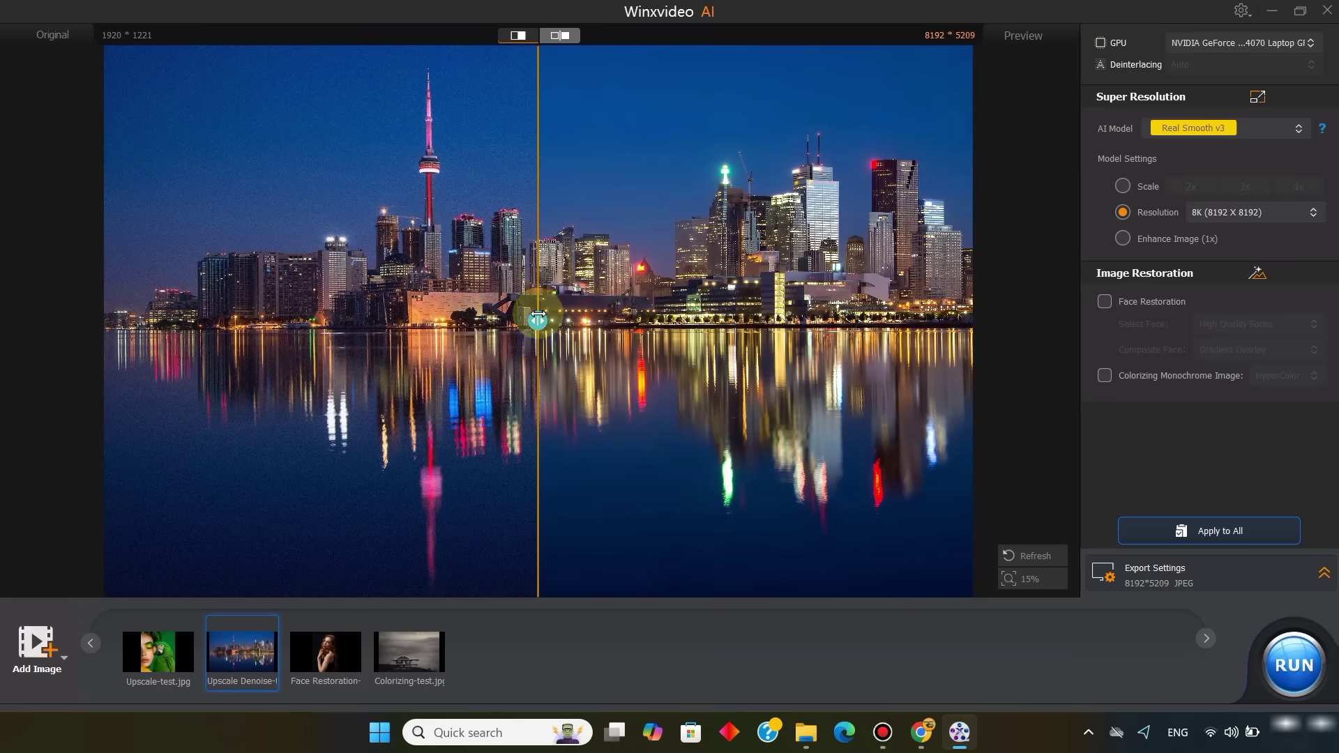
drag(537, 321, 95, 462)
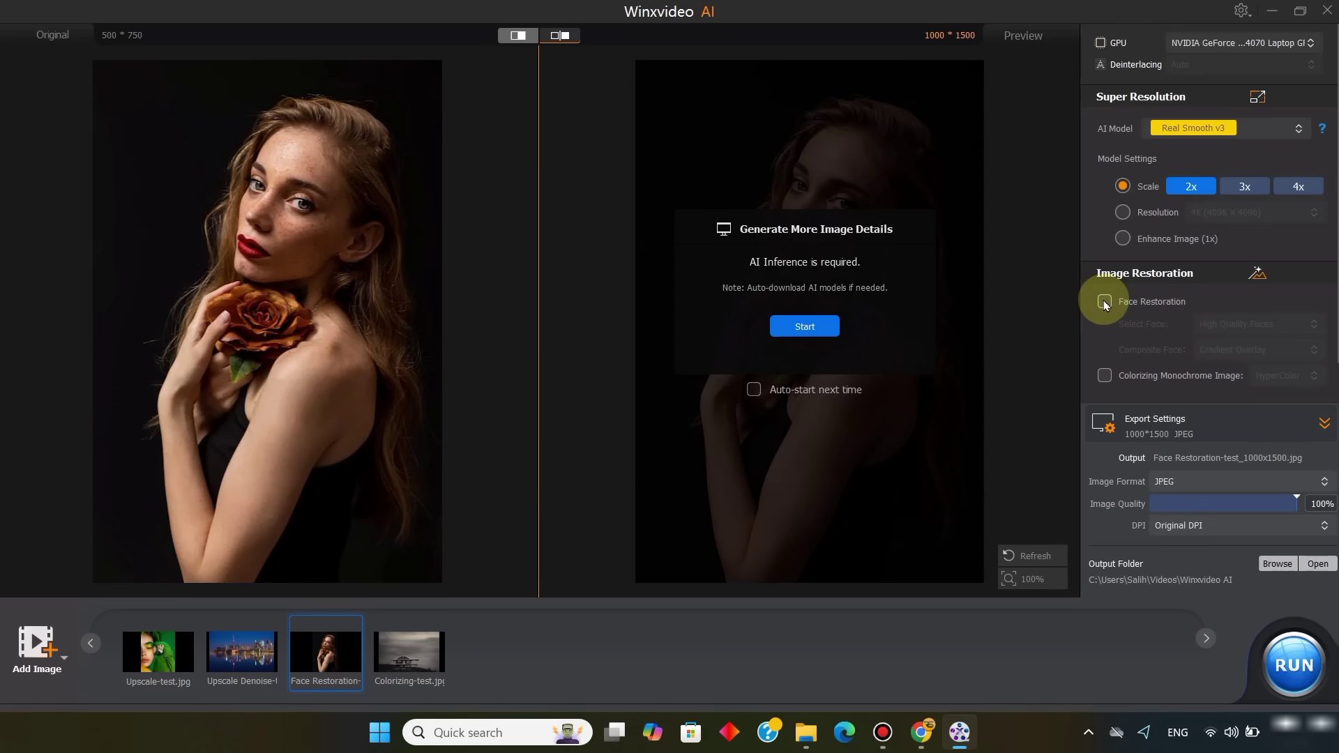
- Set the rose portrait to a 4x upscale with the Gen Detail v3 model
click(1191, 129)
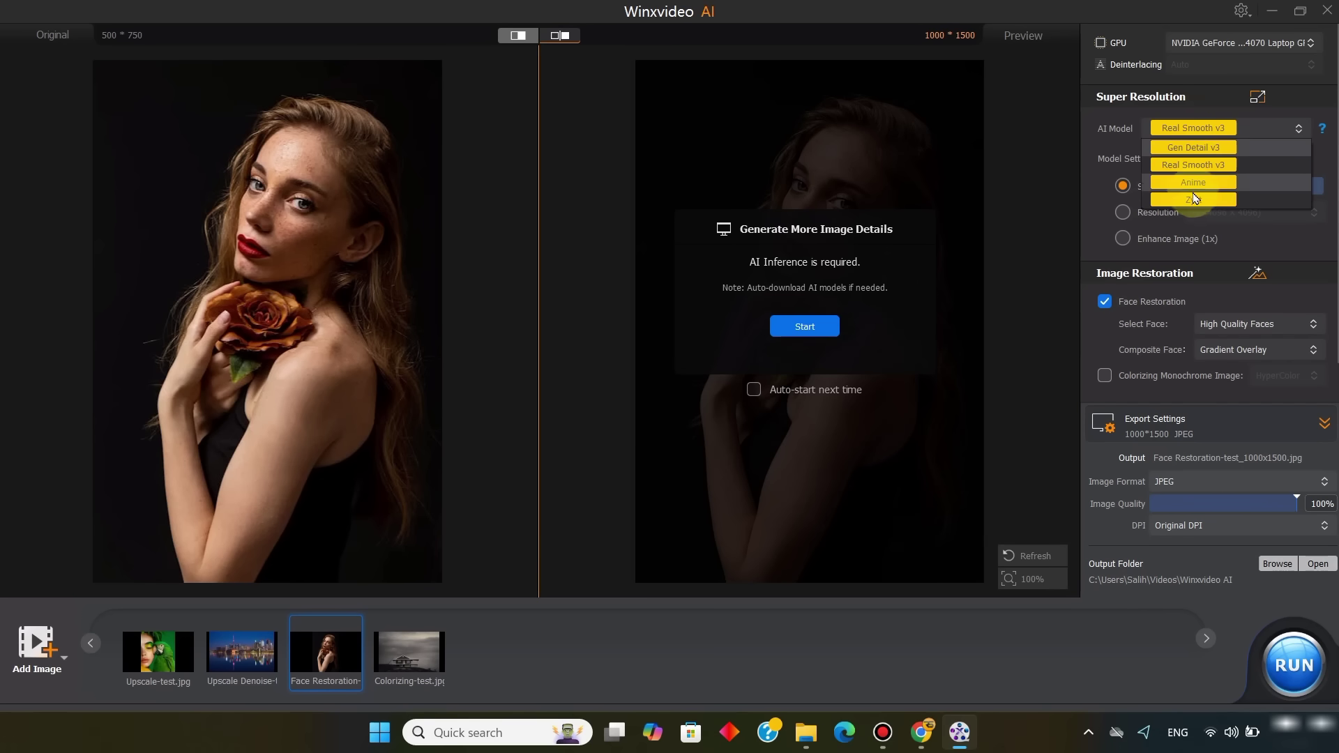
click(1193, 147)
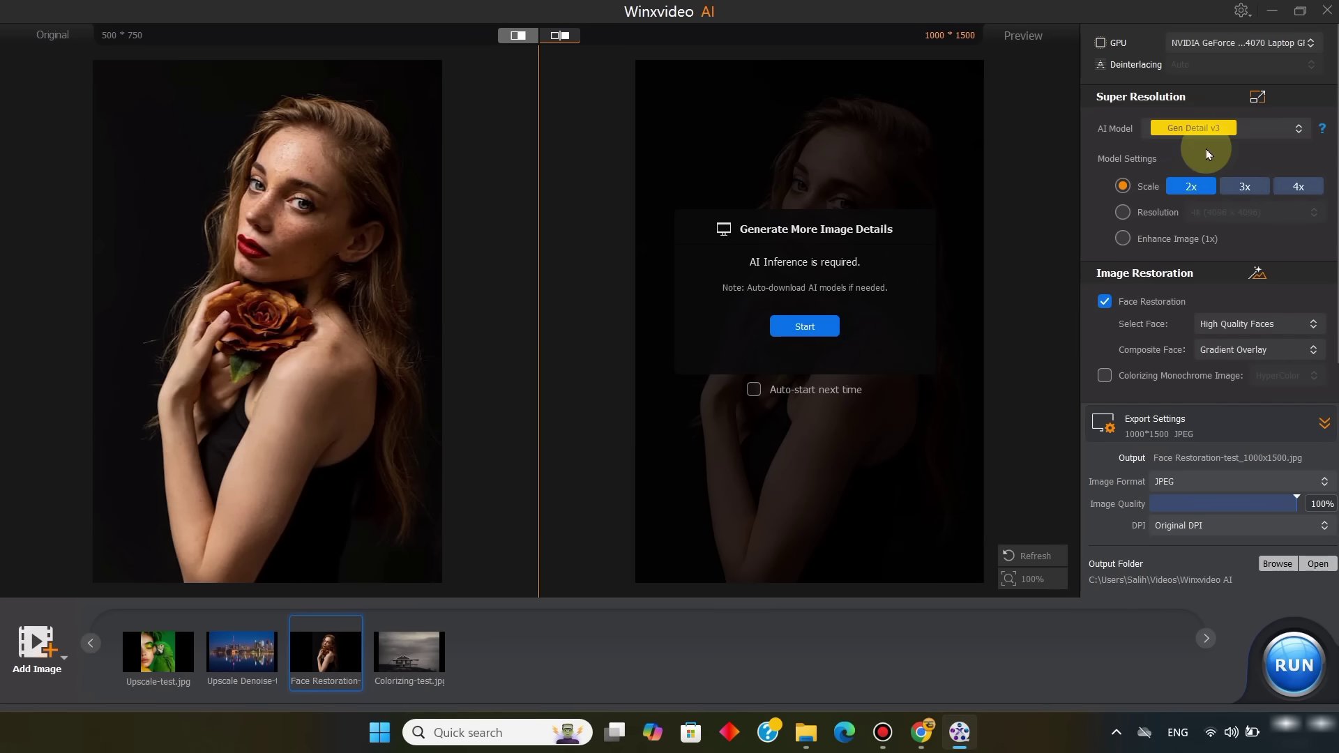
click(1290, 185)
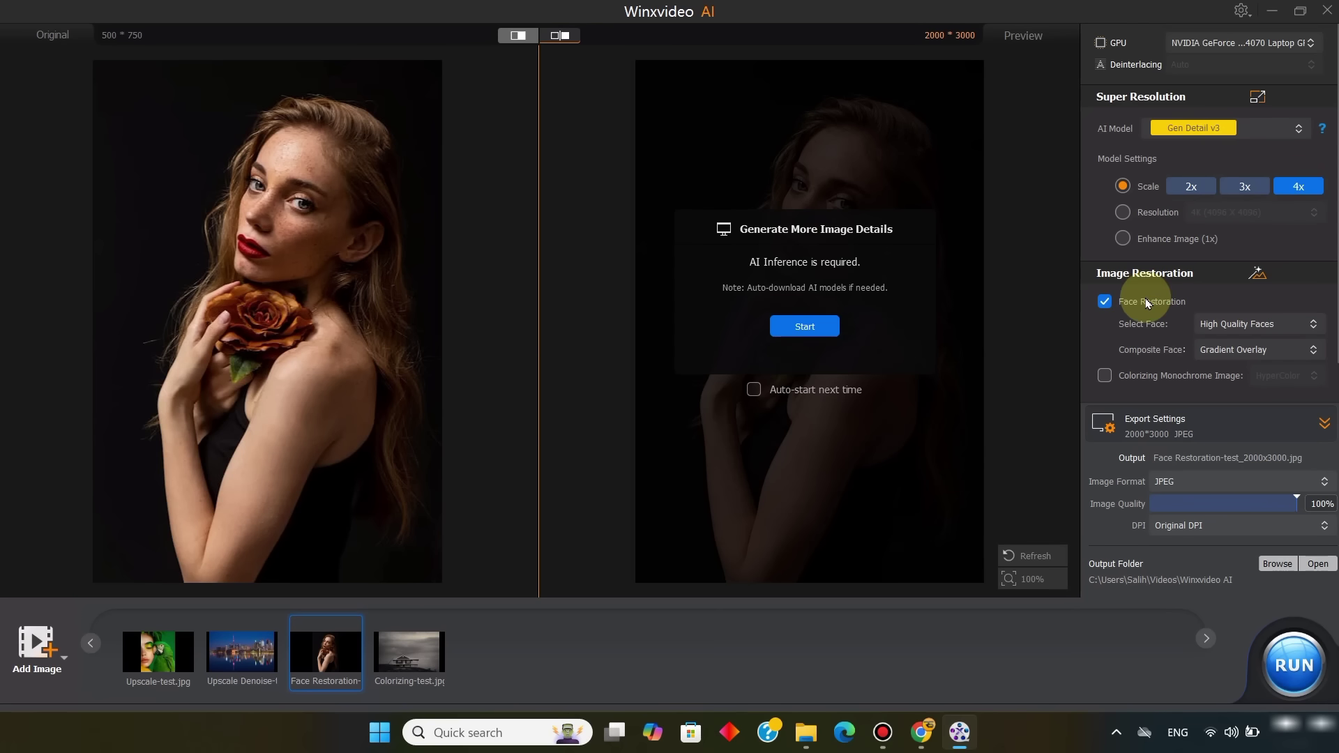
- Render the face-restored preview using High Quality Faces and Gradient Overlay compositing
click(1222, 324)
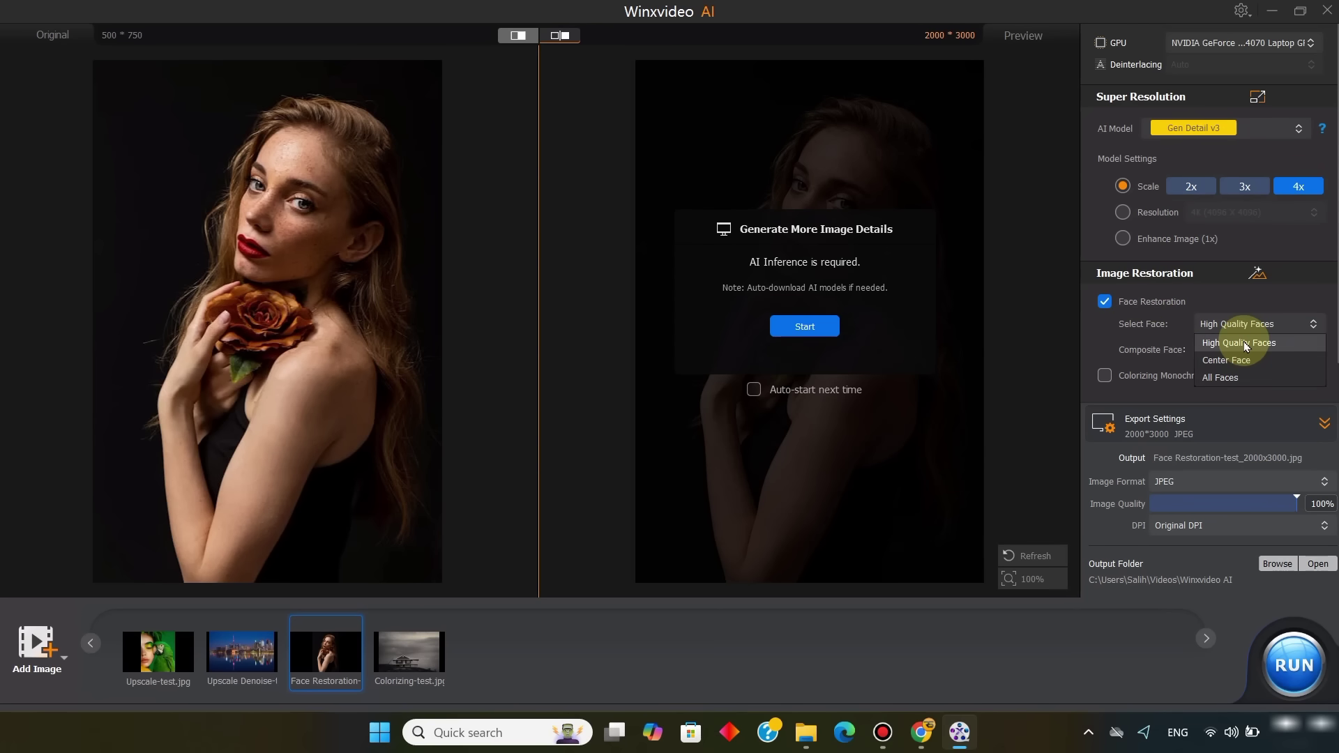
click(1246, 343)
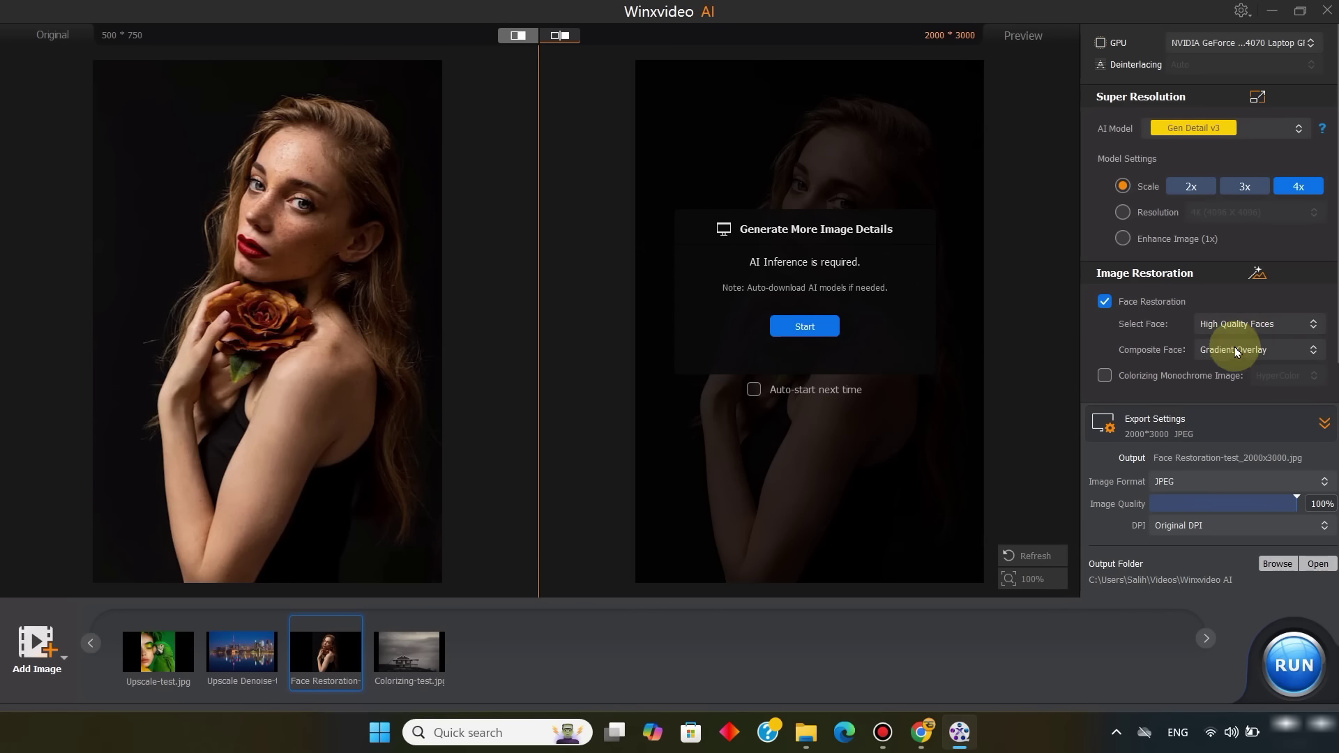
click(1235, 351)
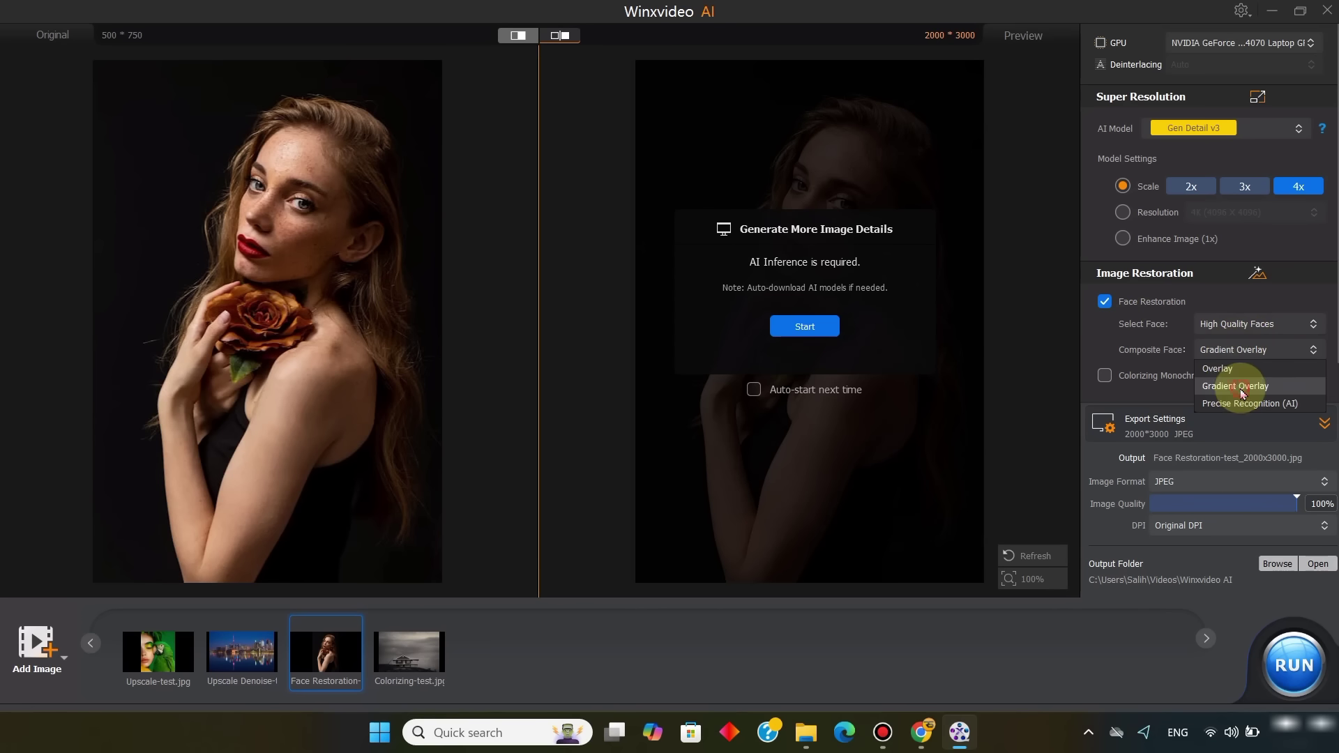
click(1304, 385)
click(800, 342)
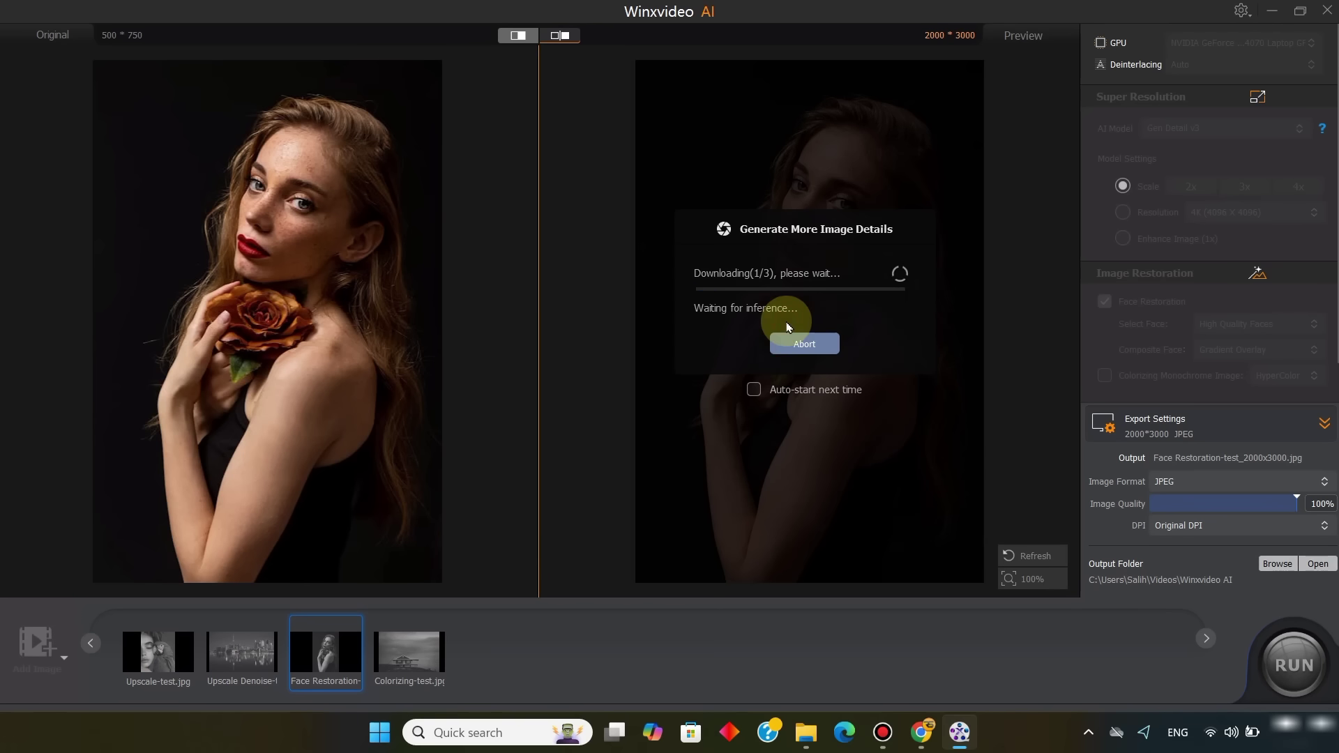
scroll(312, 280, up, 5)
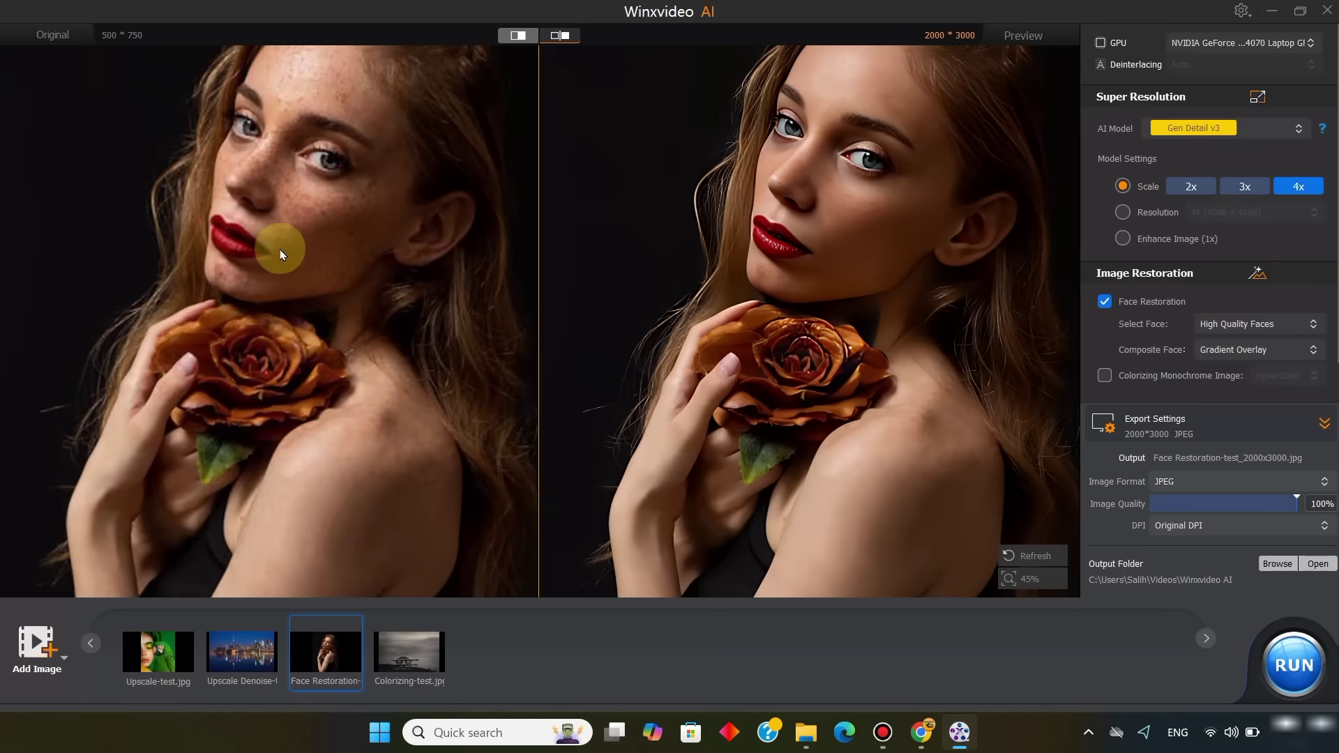
scroll(860, 323, down, 3)
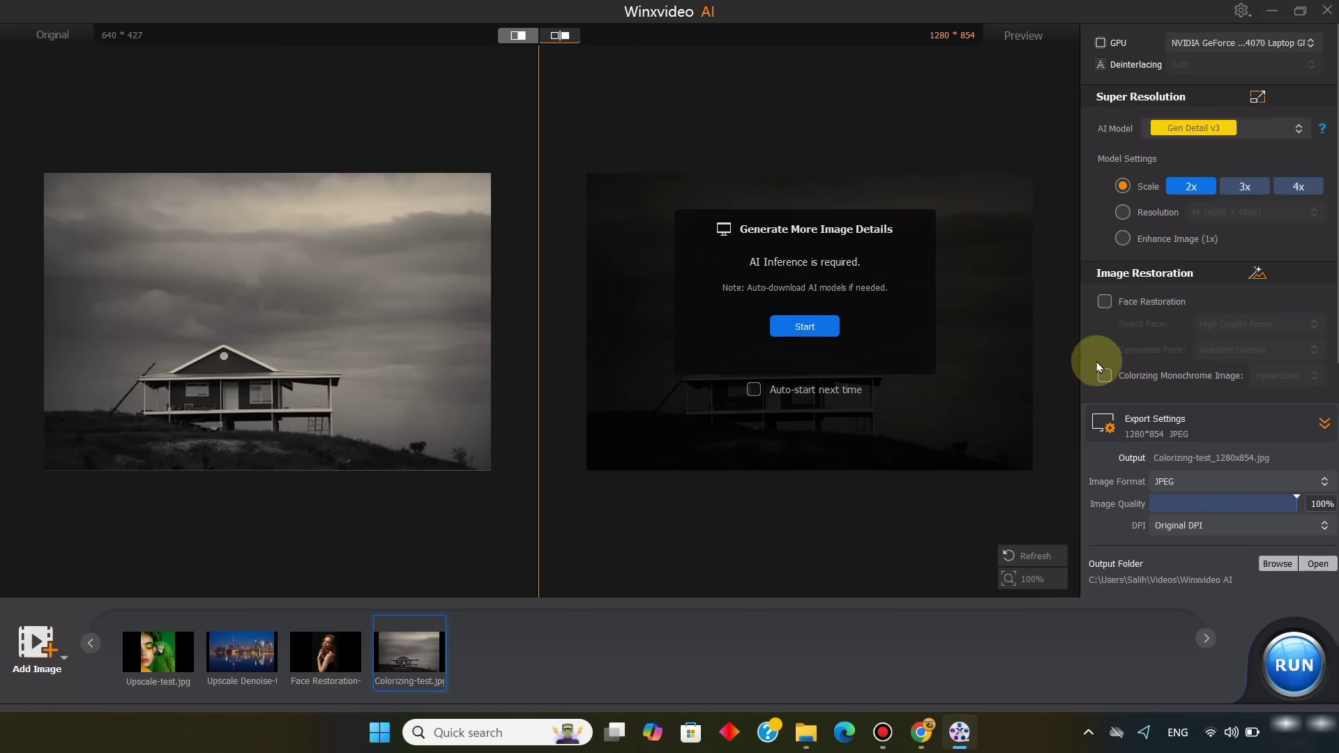
- Generate a colorized preview of the house photo at its original 640×427 size
click(1232, 127)
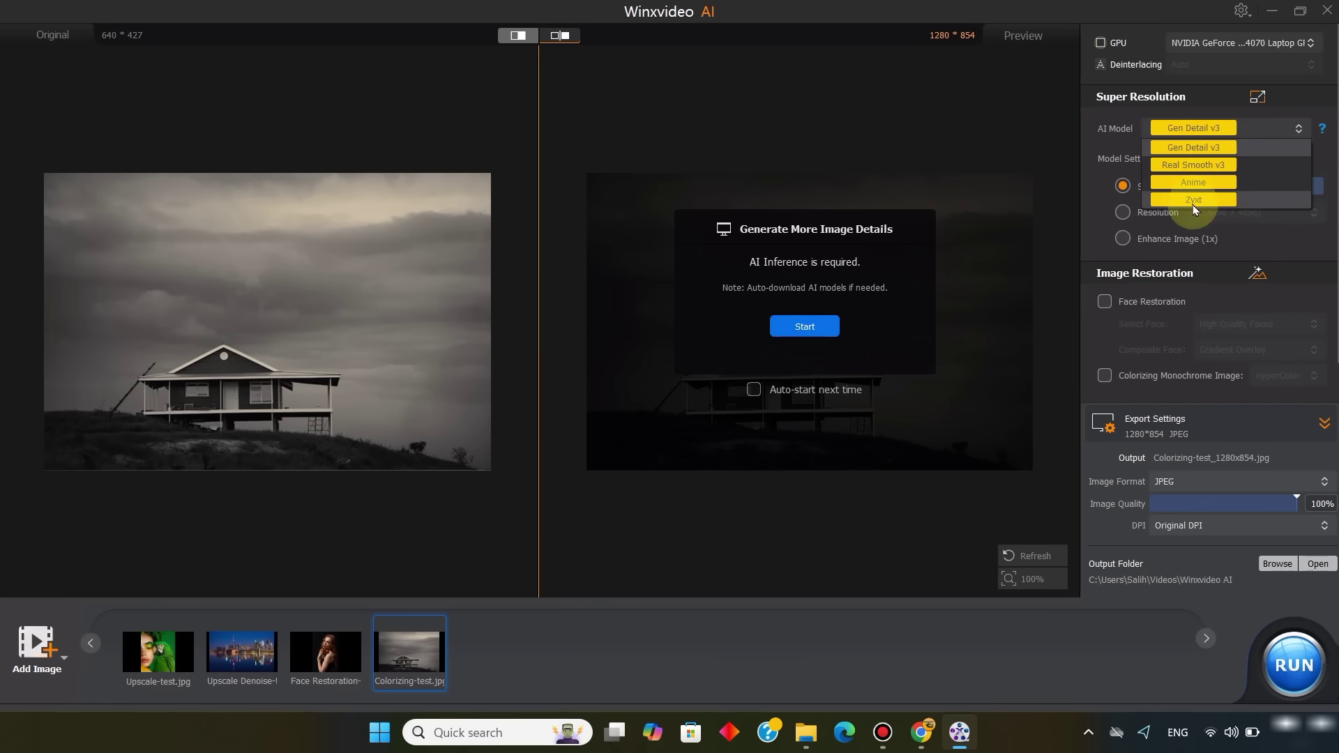
click(1205, 149)
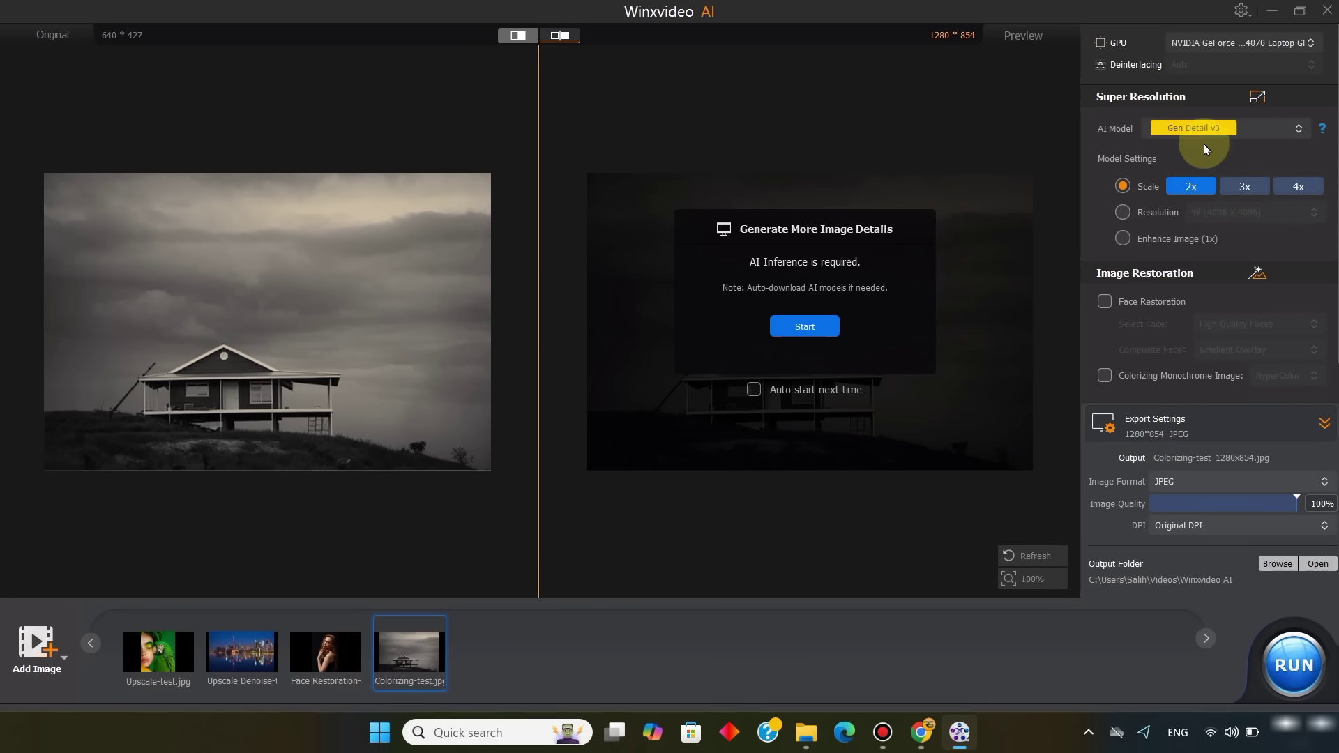
click(1297, 186)
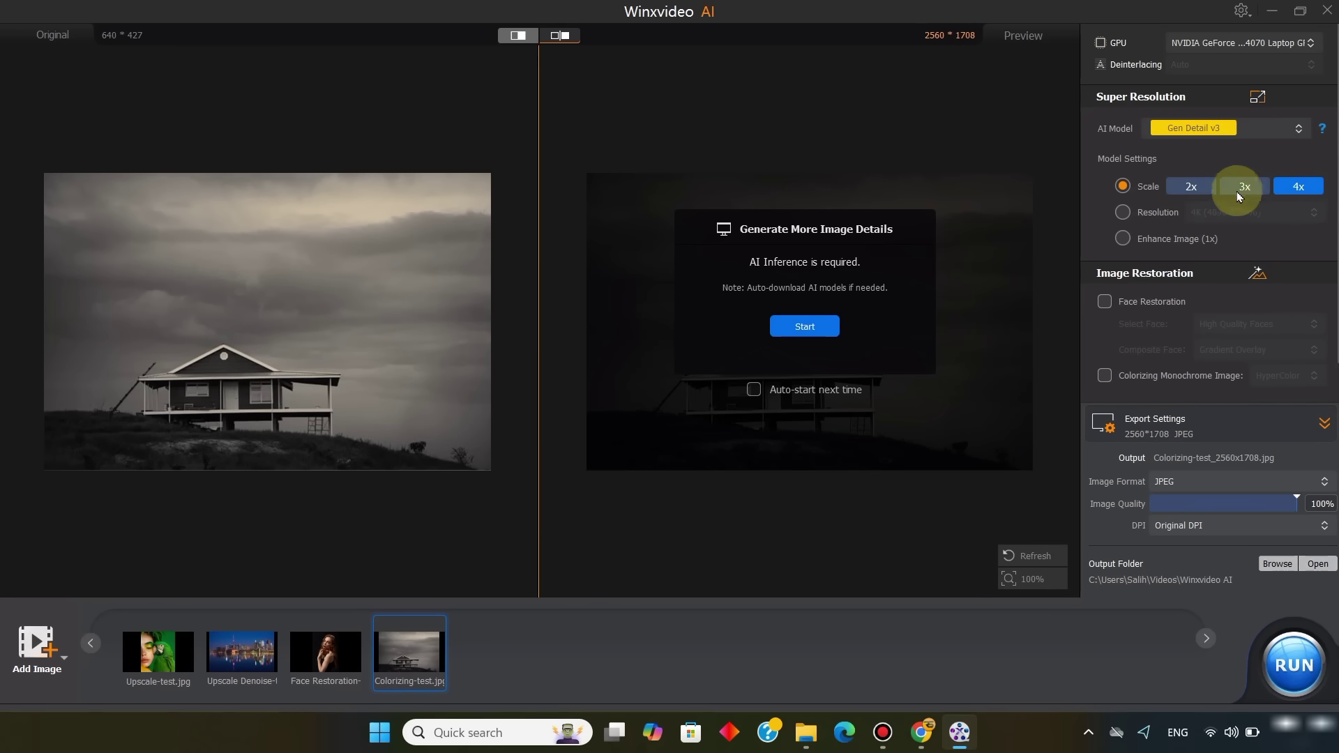
click(1122, 241)
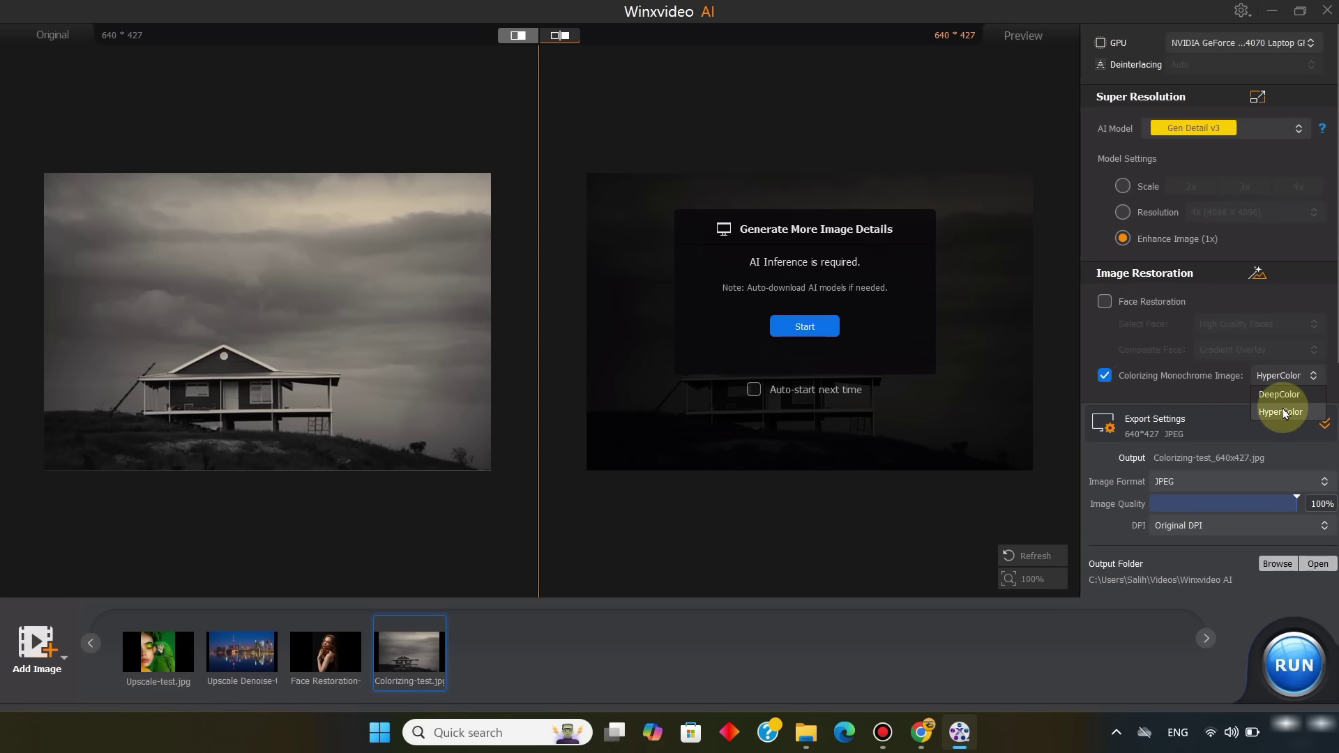
click(829, 331)
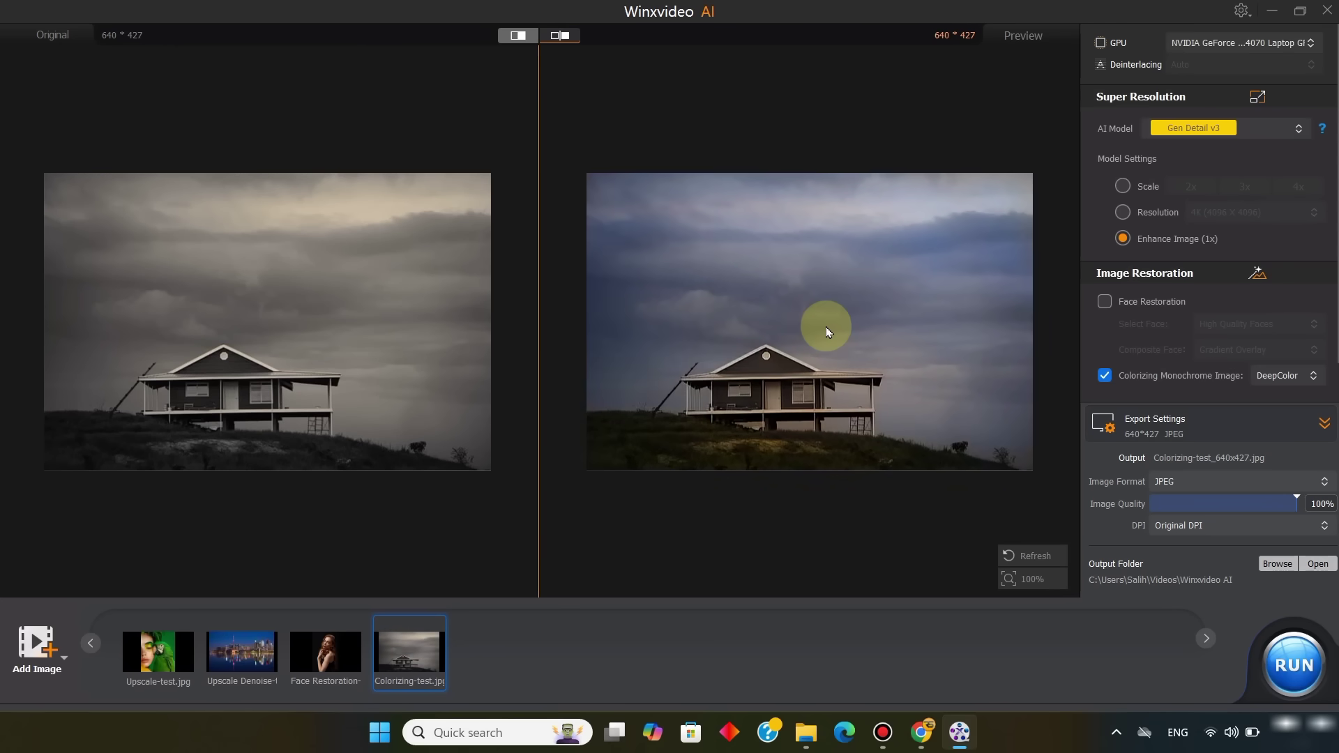
- Inspect the colorized house photo in split before/after comparison
scroll(263, 354, up, 3)
scroll(913, 332, up, 3)
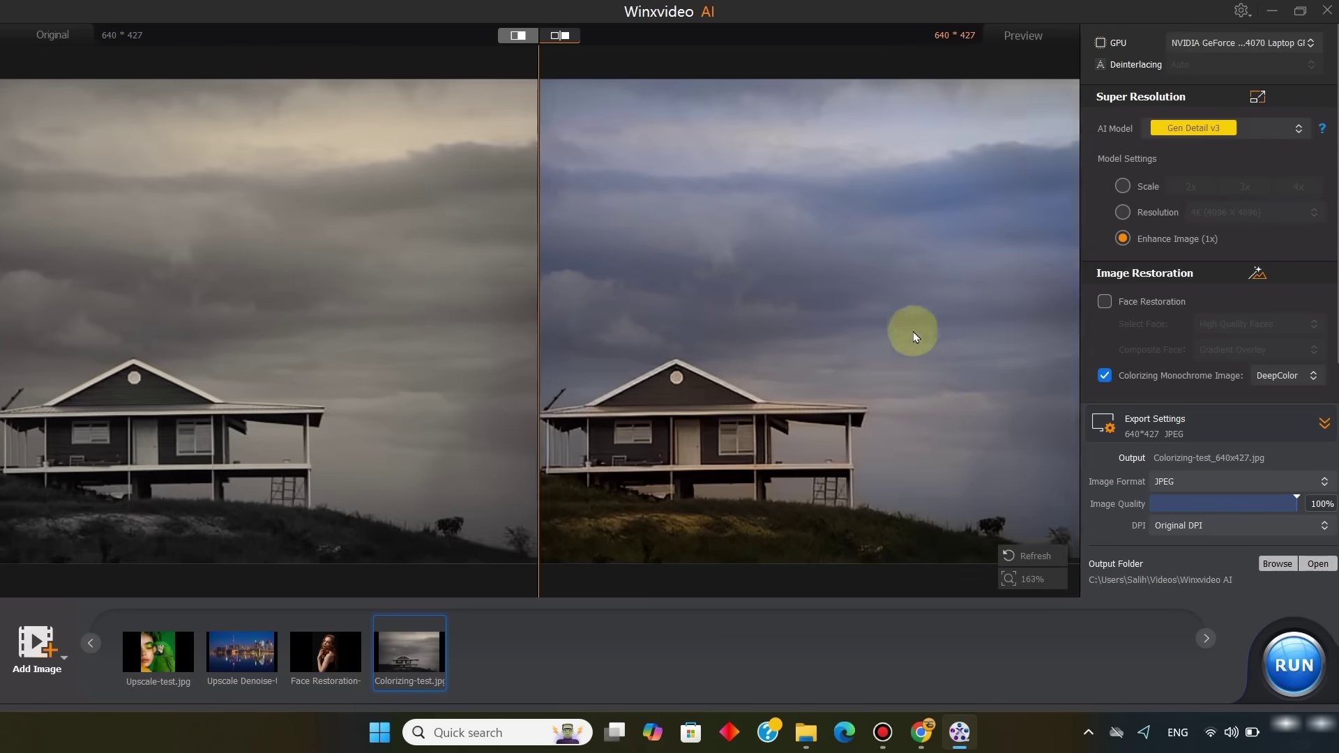
scroll(700, 345, down, 3)
click(559, 35)
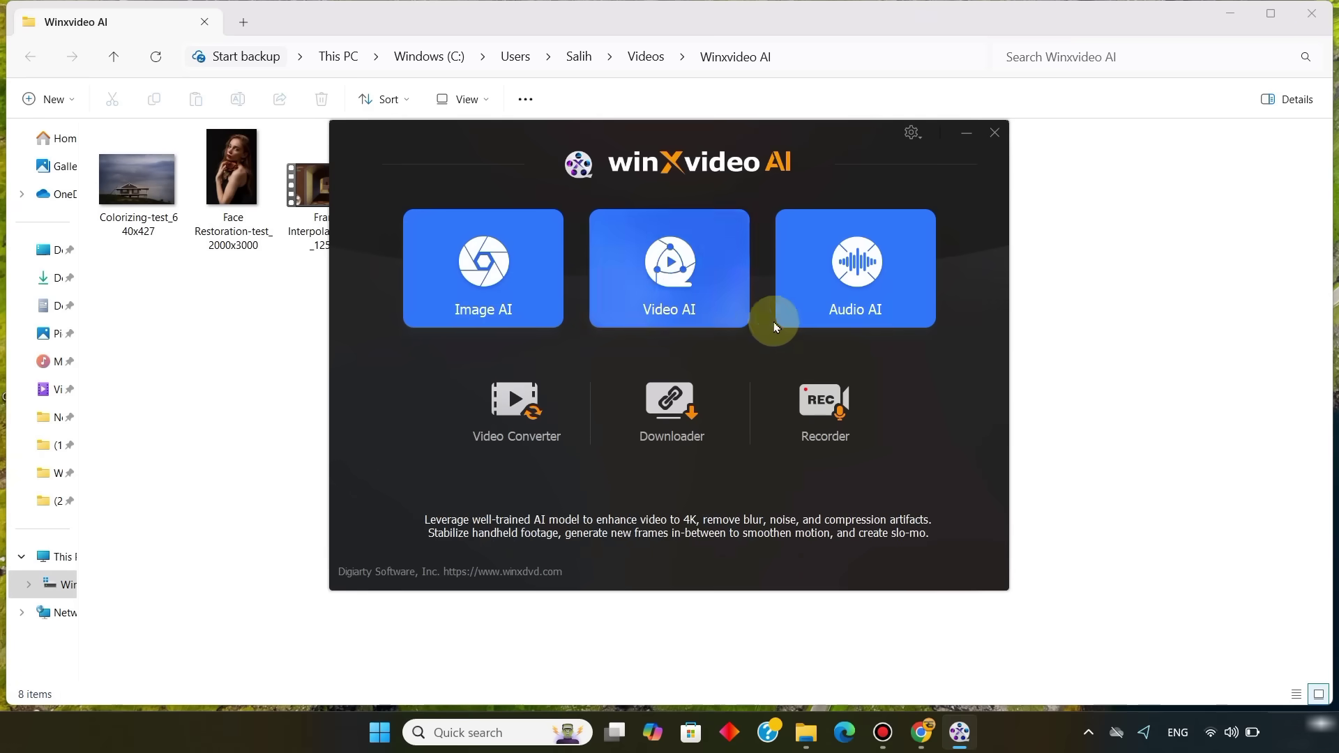
- Load Noise Suppression-microphone-noise-test into the Audio AI workspace
click(865, 292)
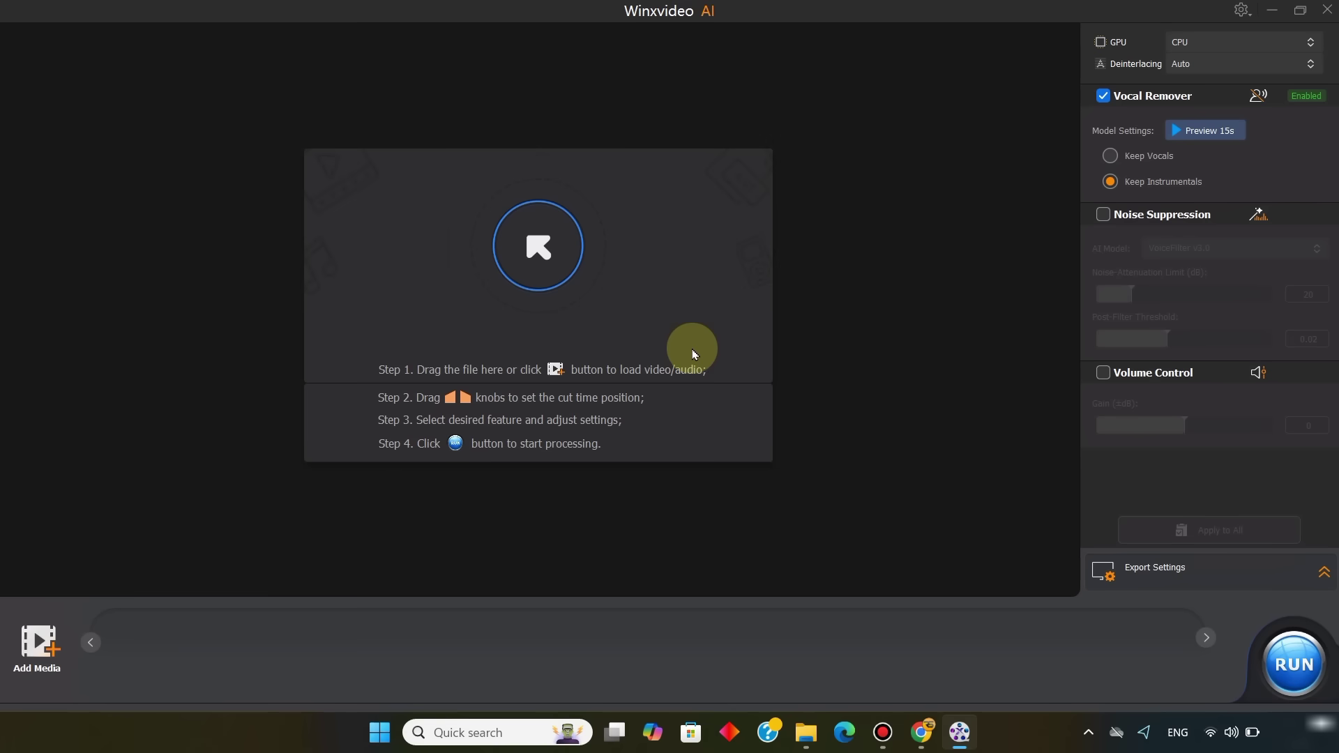
click(543, 265)
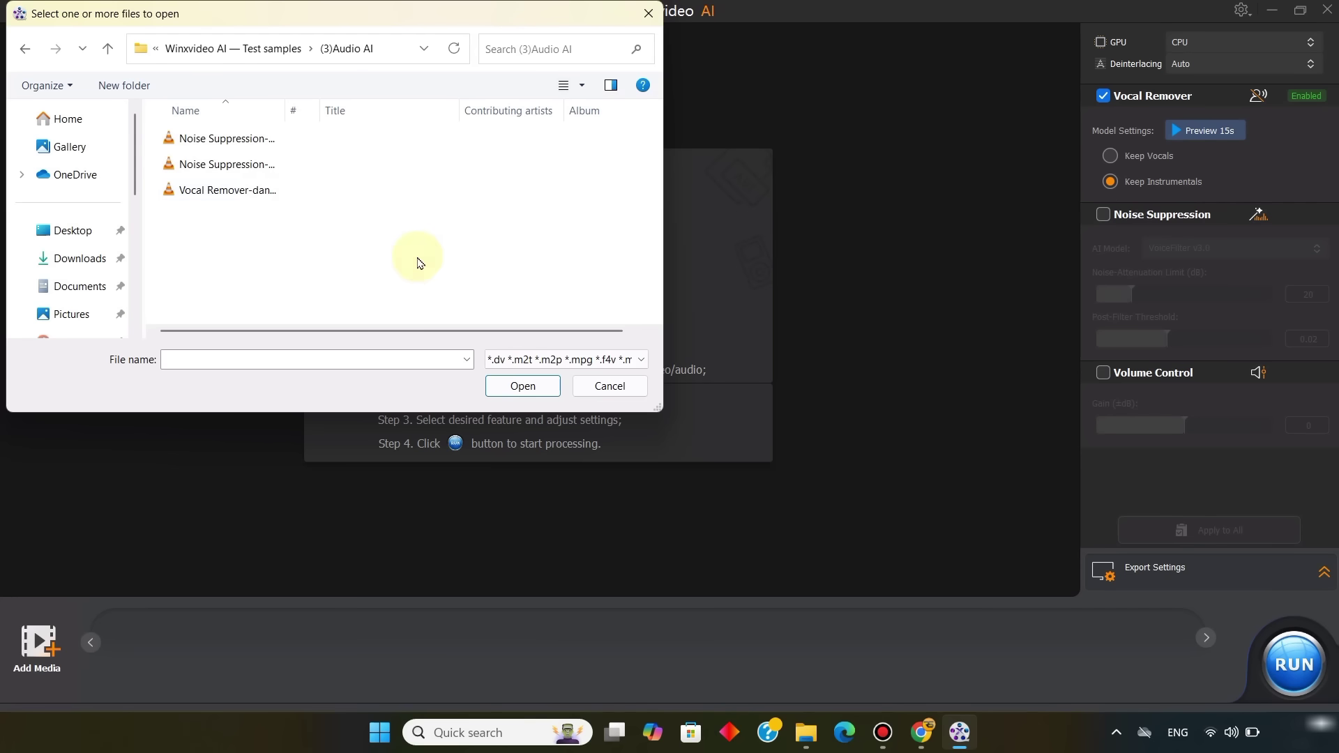
click(223, 138)
click(523, 386)
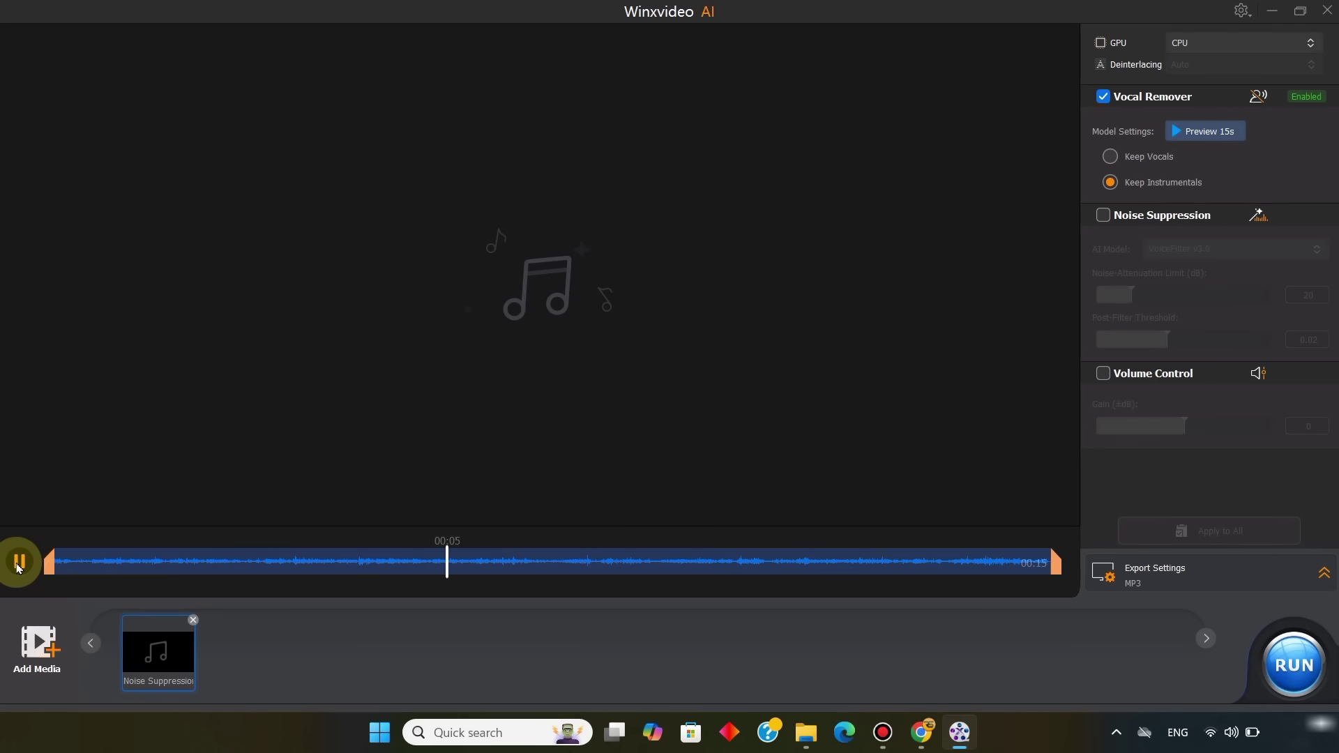
- Replace vocal removal with VoiceFilter v3.1 noise suppression at a 40 dB attenuation limit
click(18, 564)
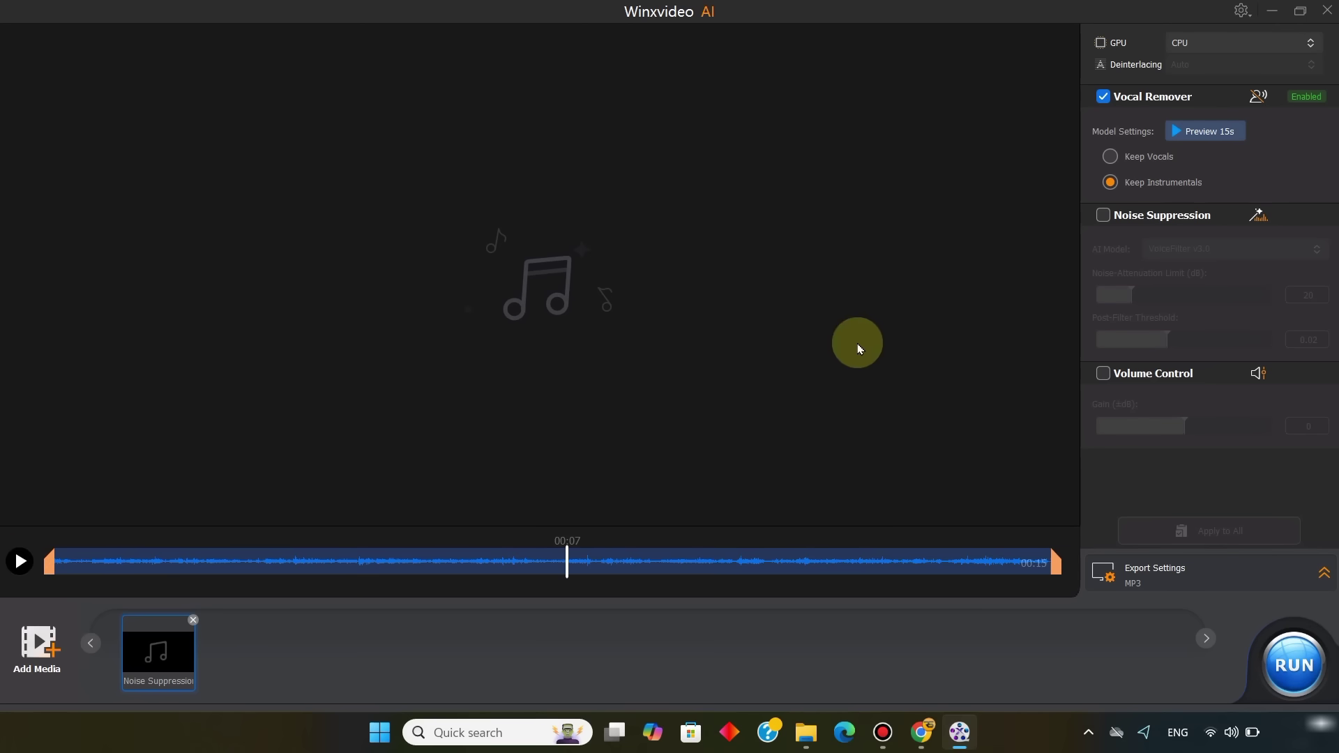
click(1103, 97)
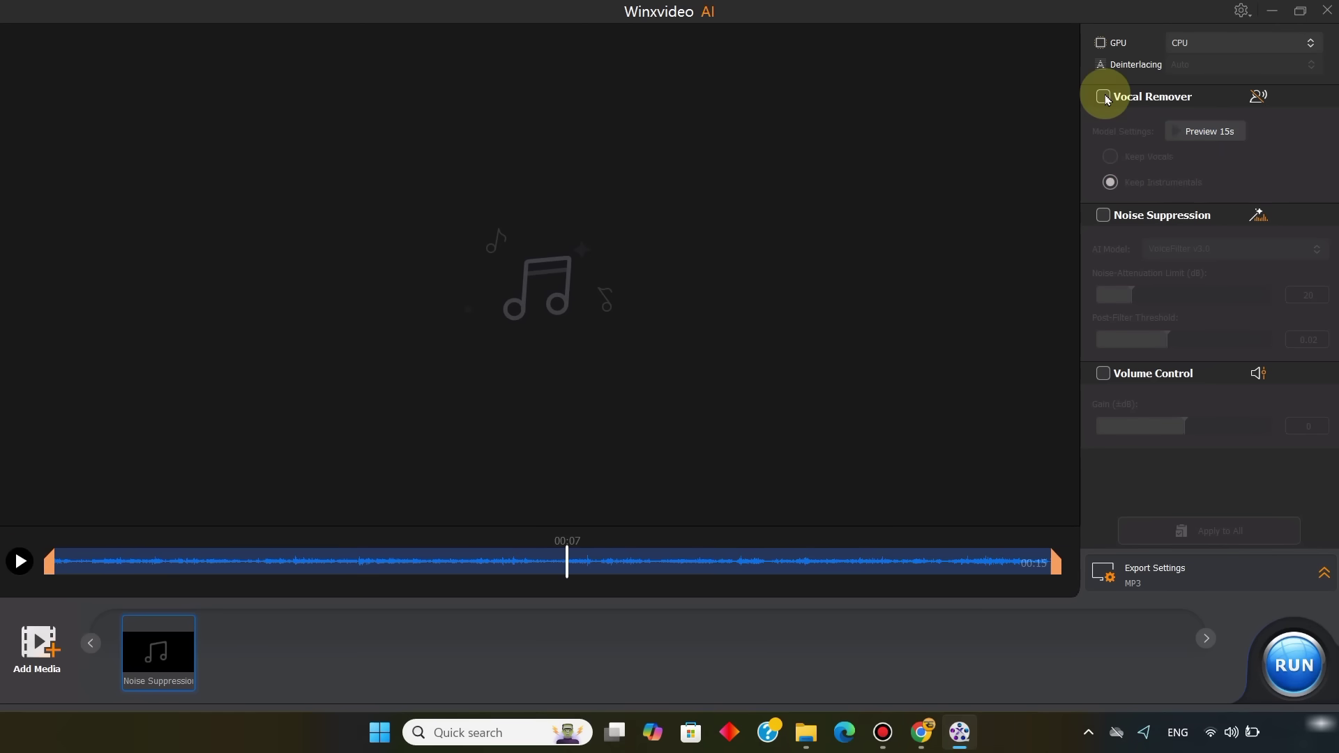
click(1107, 217)
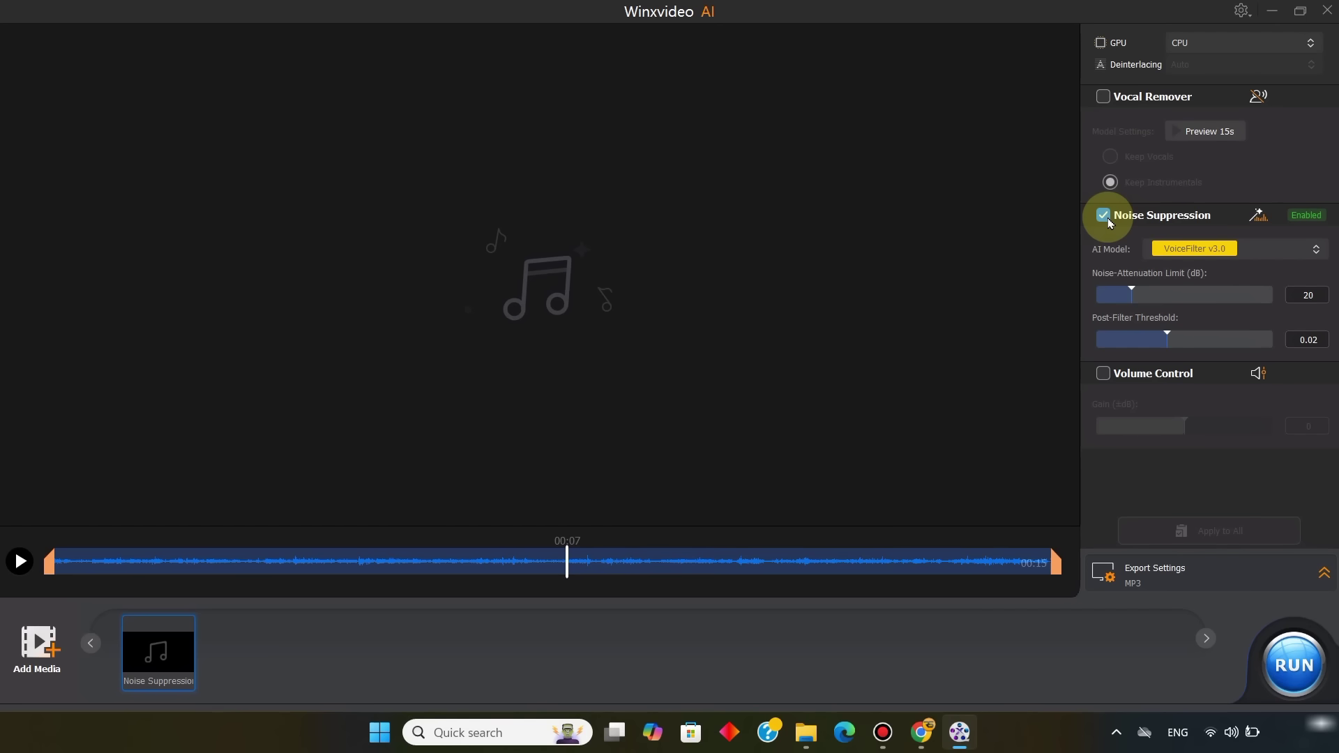
click(1194, 249)
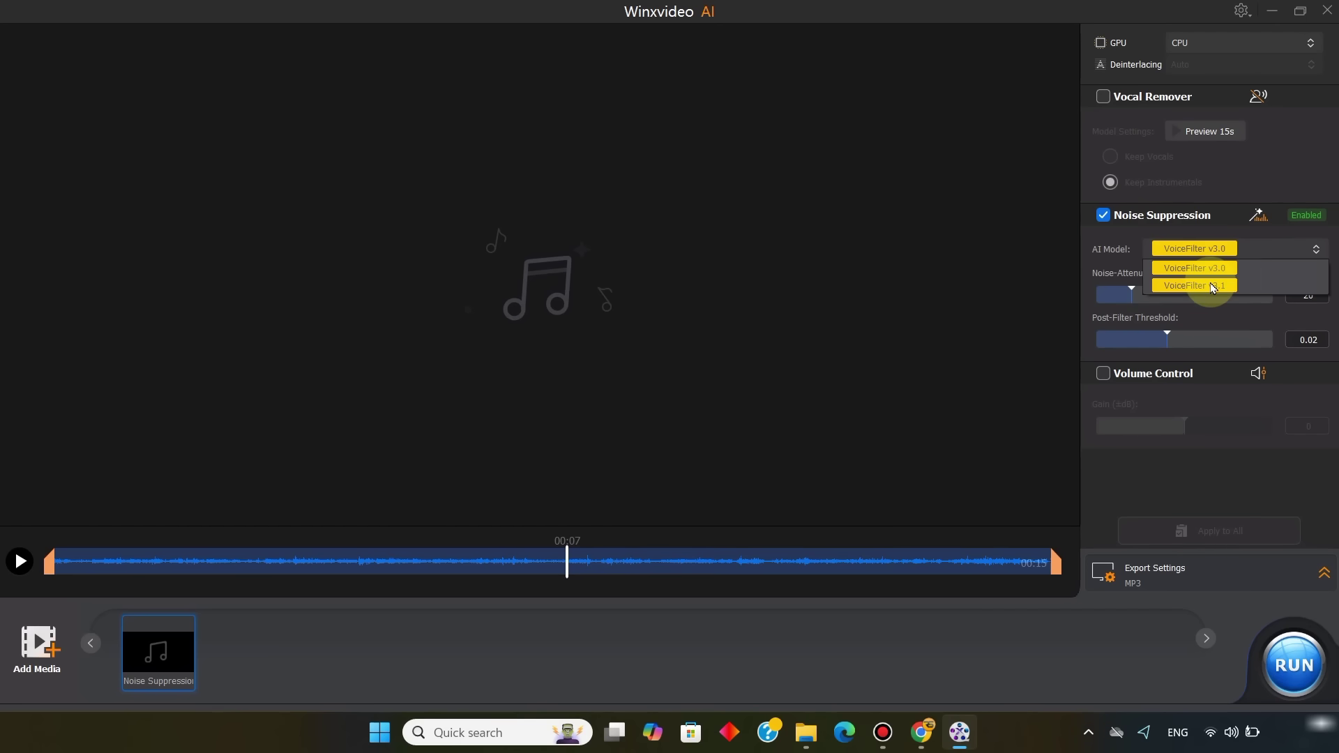
click(1212, 286)
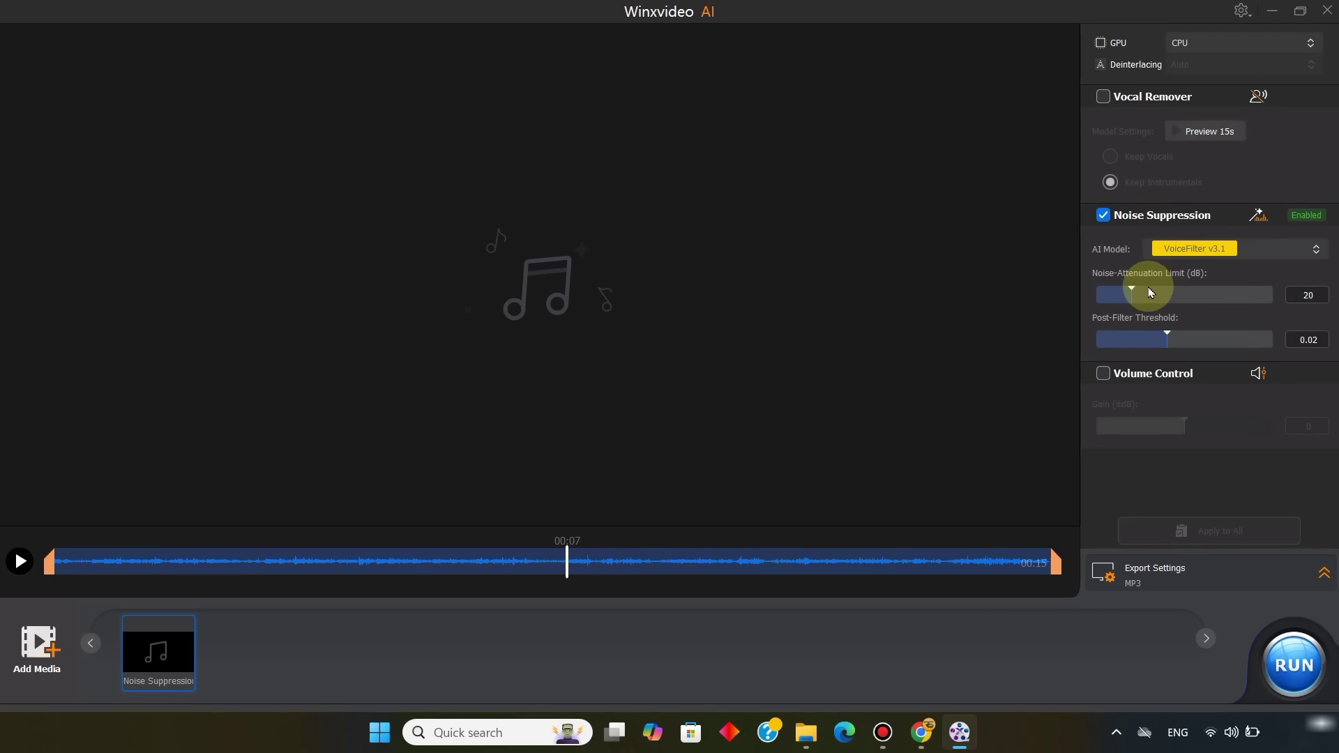
drag(1129, 291, 1137, 339)
drag(1217, 347, 1179, 348)
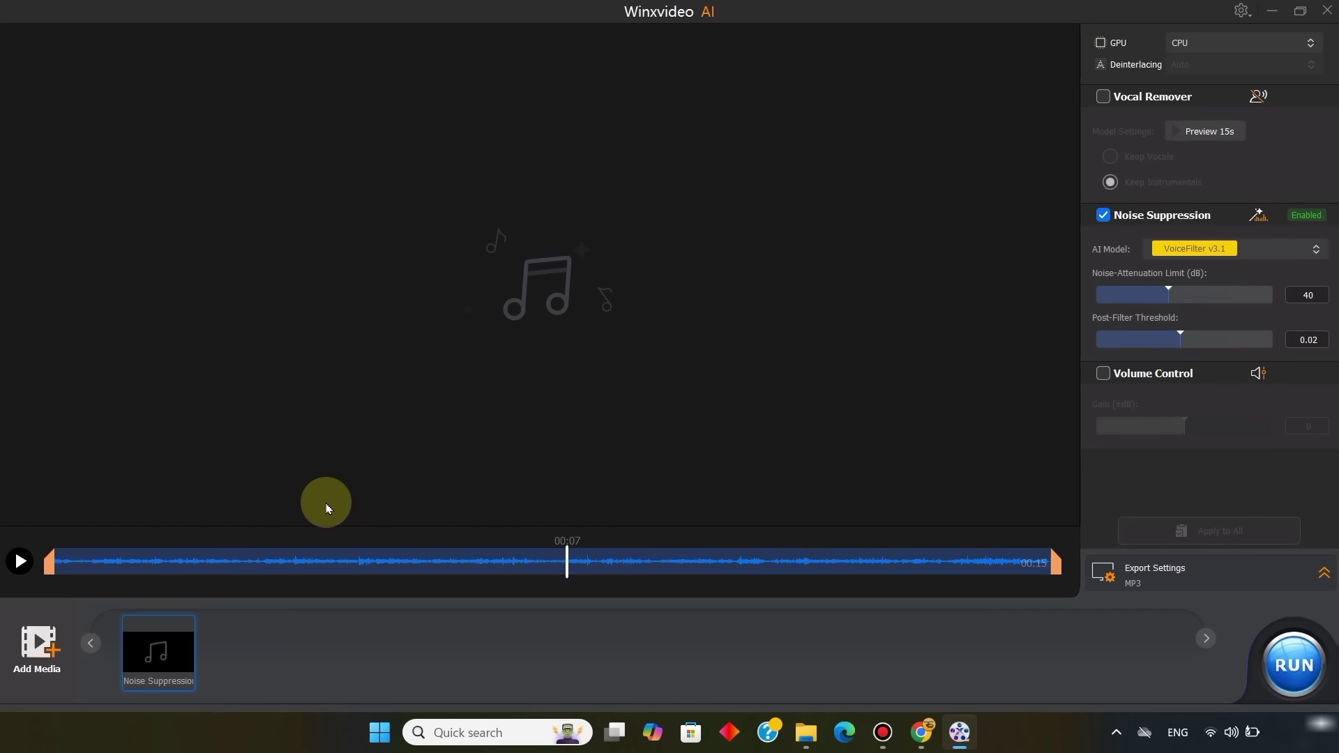
- Listen to the cleaned recording and add Volume Control with +2 dB gain
click(21, 566)
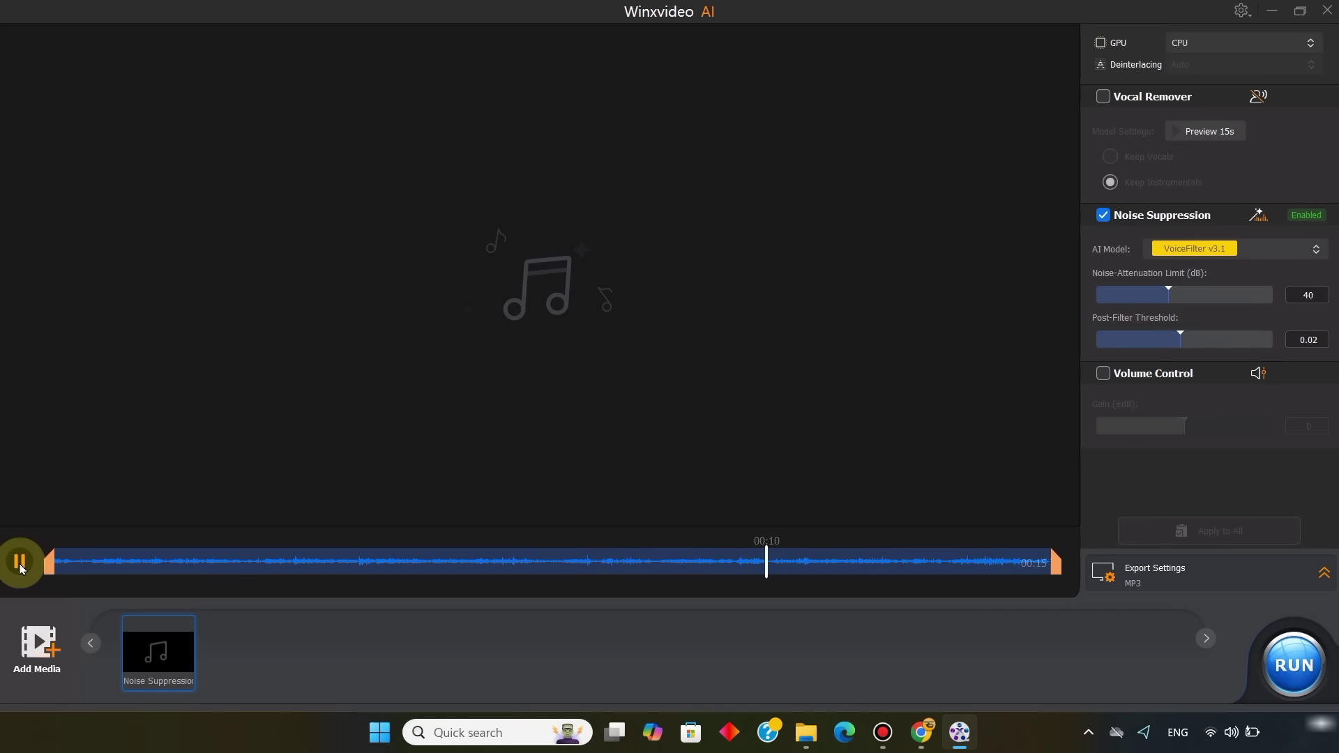
click(21, 566)
click(1102, 375)
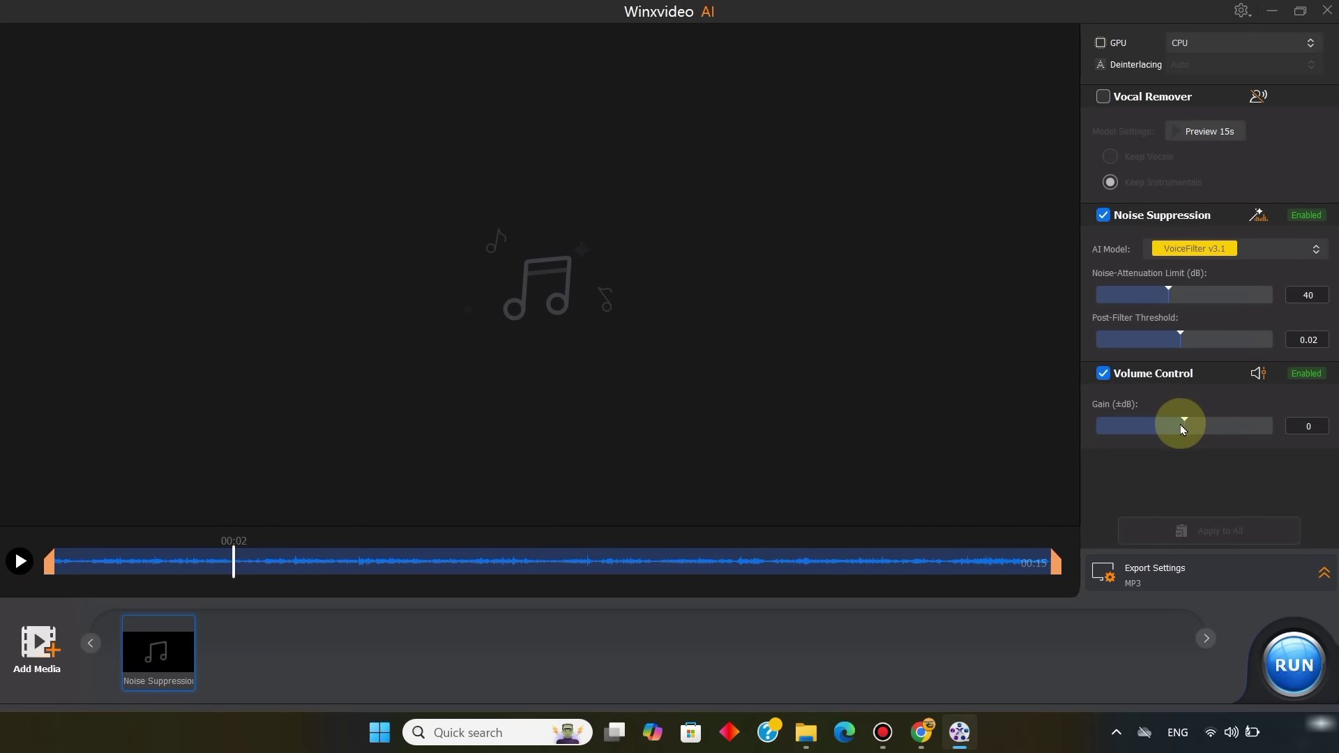
drag(1174, 422, 1244, 424)
- Export the cleaned recording as MP3 at Highest quality
click(1158, 567)
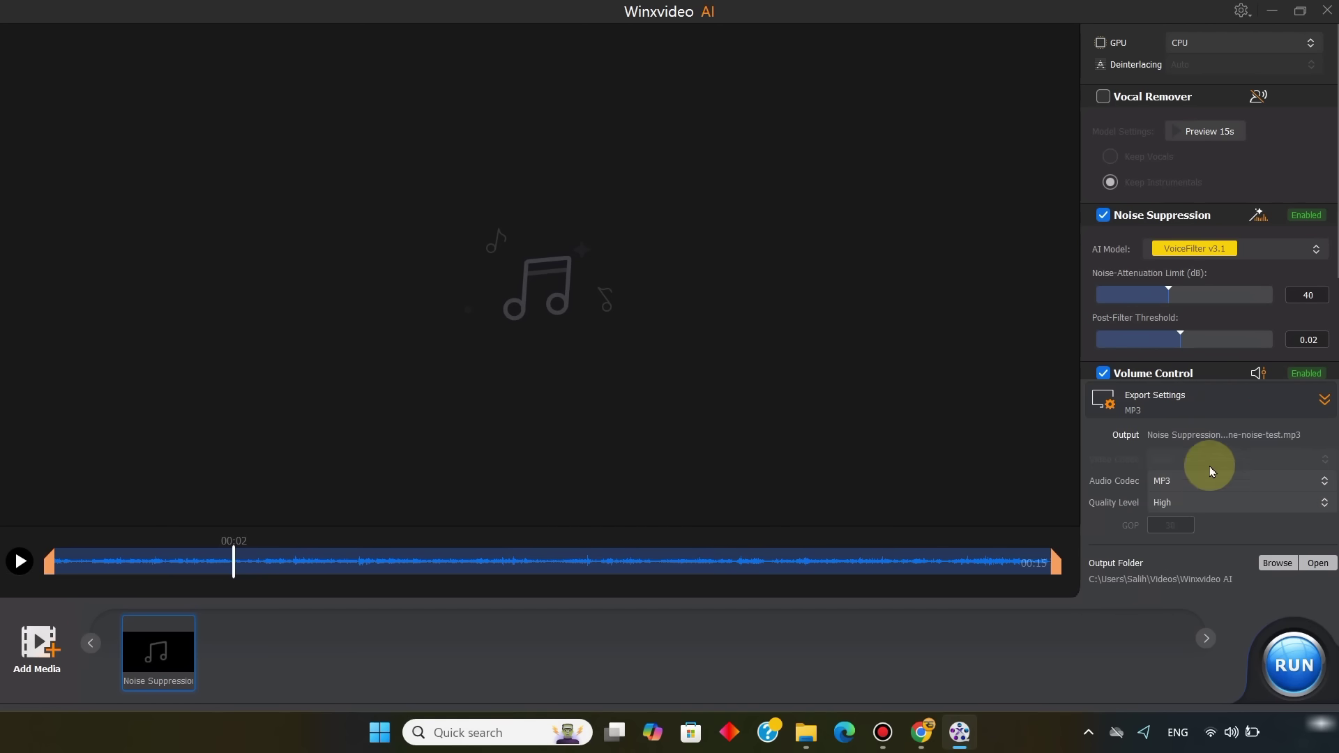
click(1219, 484)
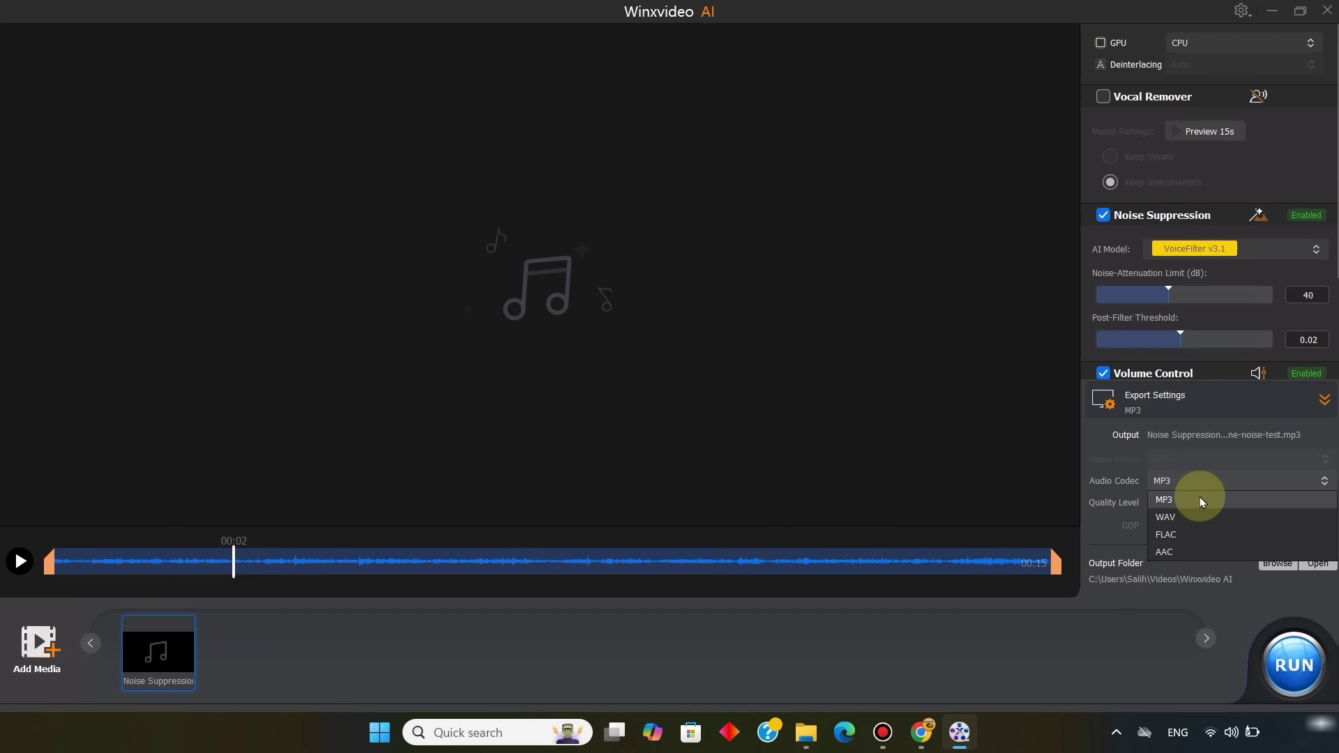
click(1199, 499)
click(1195, 504)
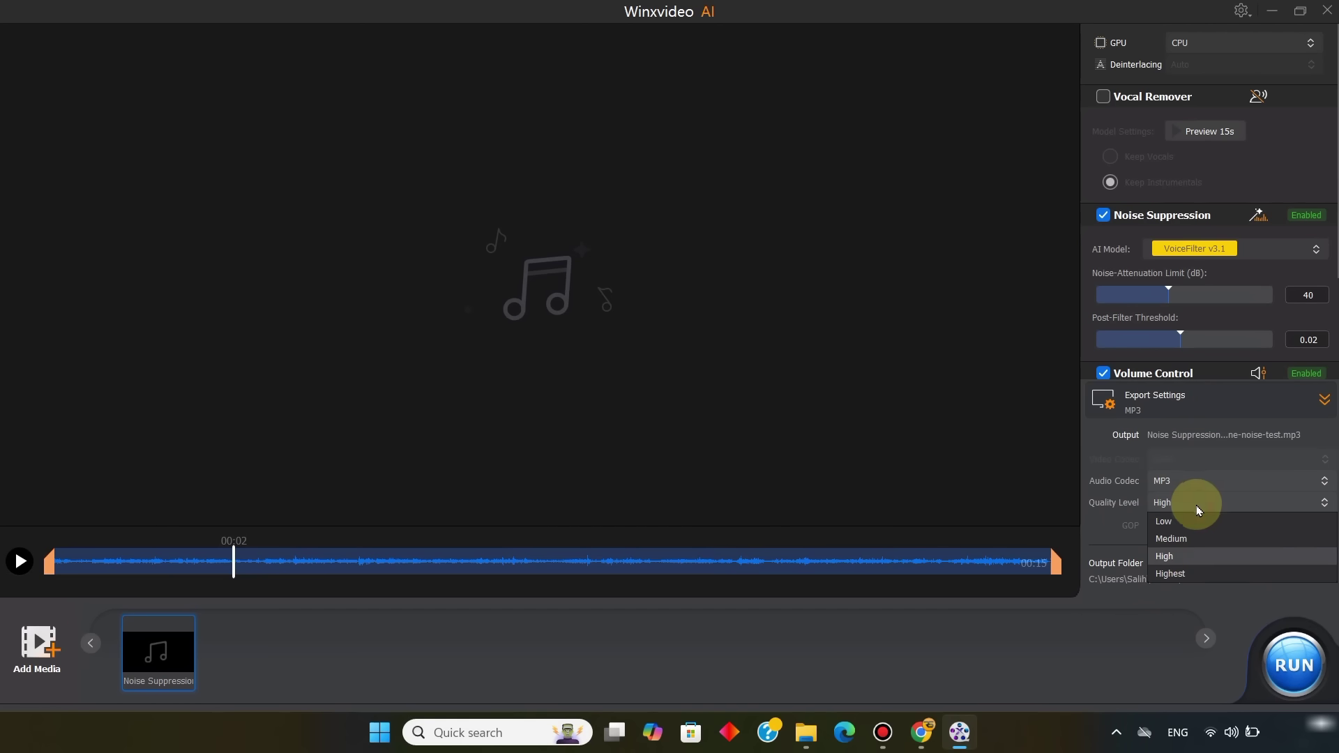
click(1194, 573)
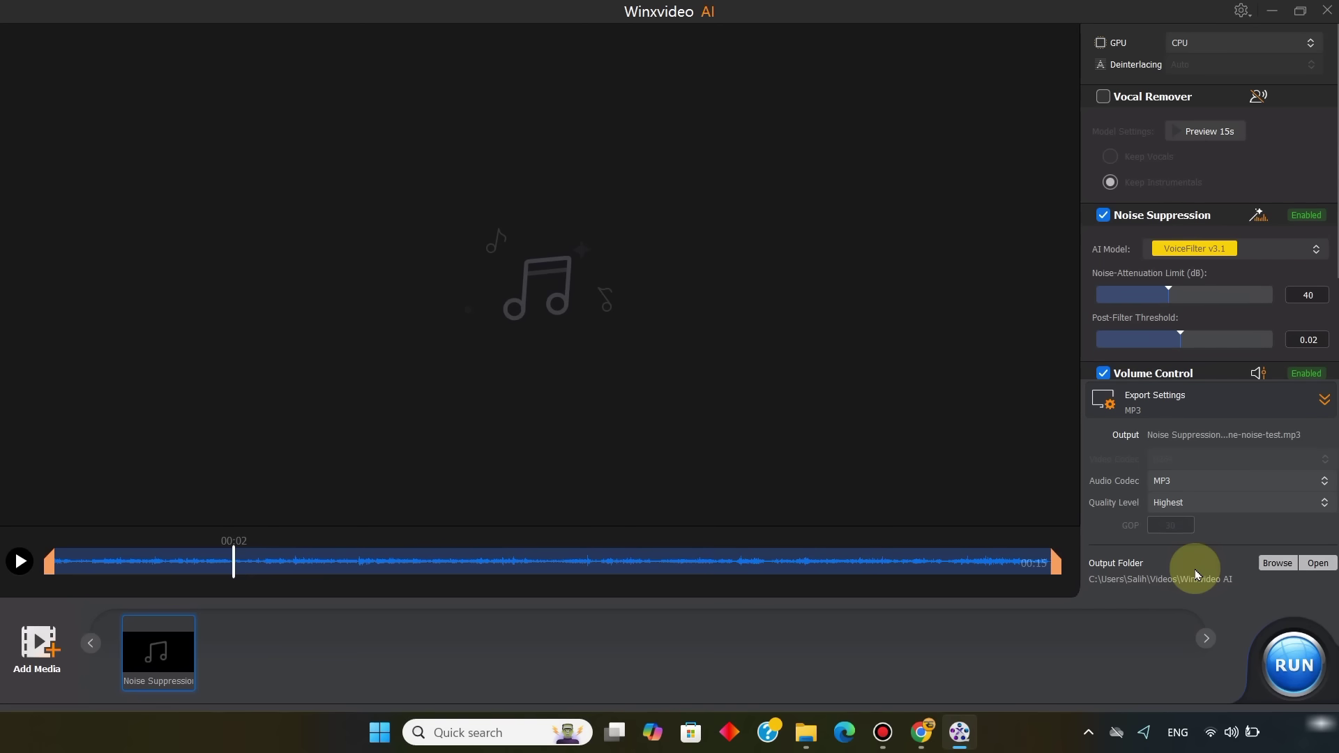
click(1291, 662)
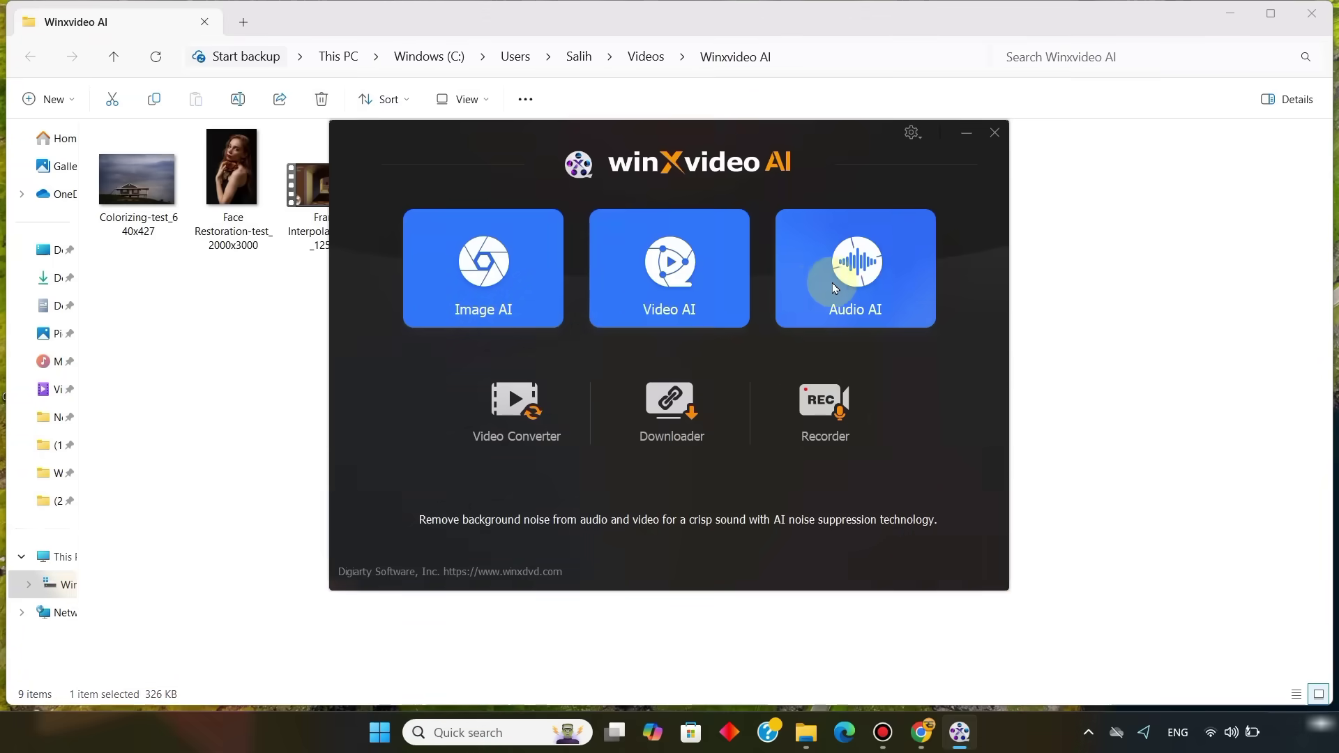
- Load Vocal Remover-dancing-music-test in the maximized Audio AI workspace and jump to about 00:25
click(844, 279)
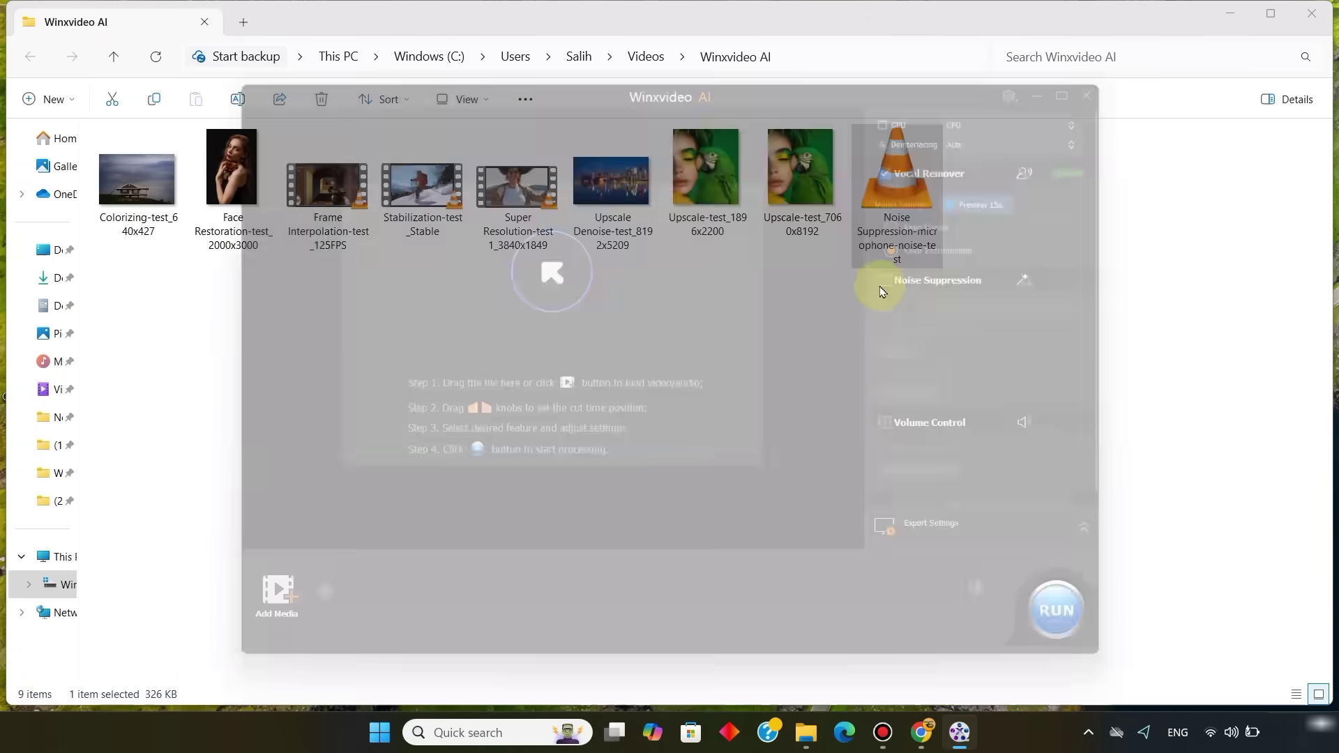
click(1111, 67)
click(538, 251)
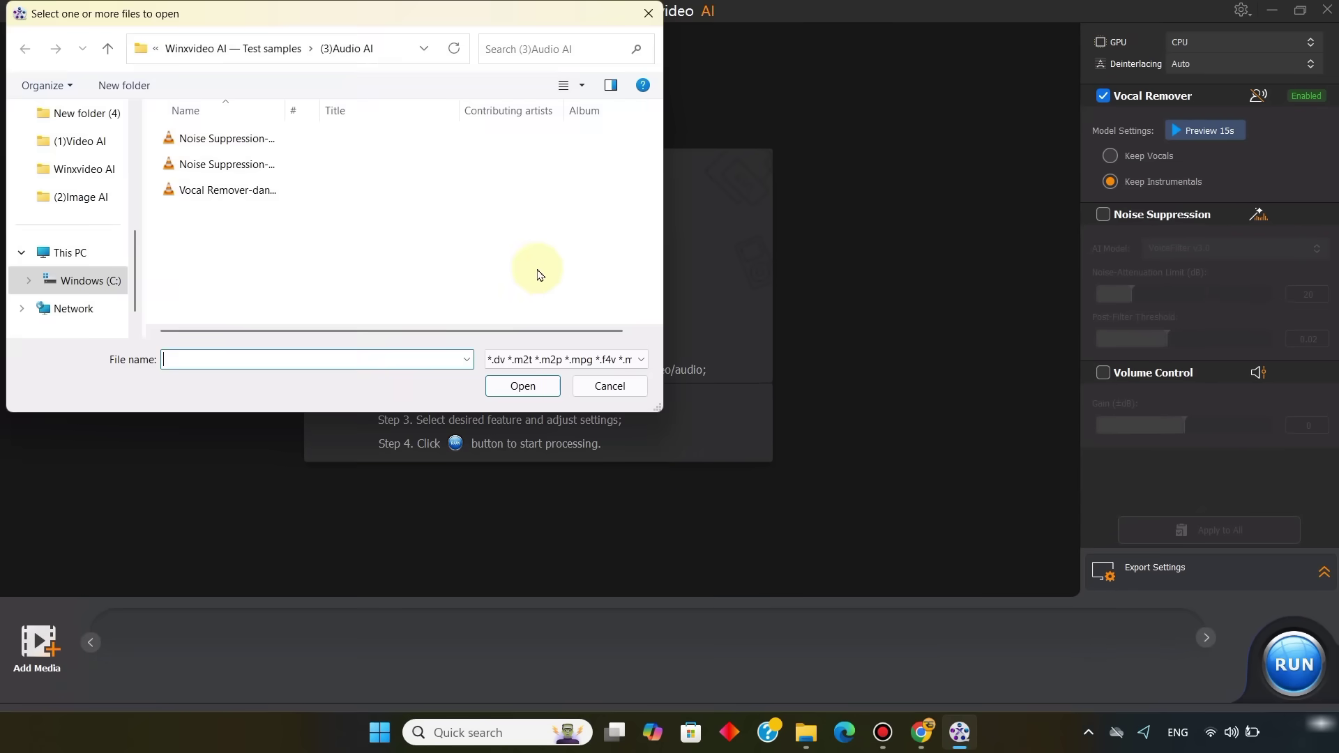
click(307, 190)
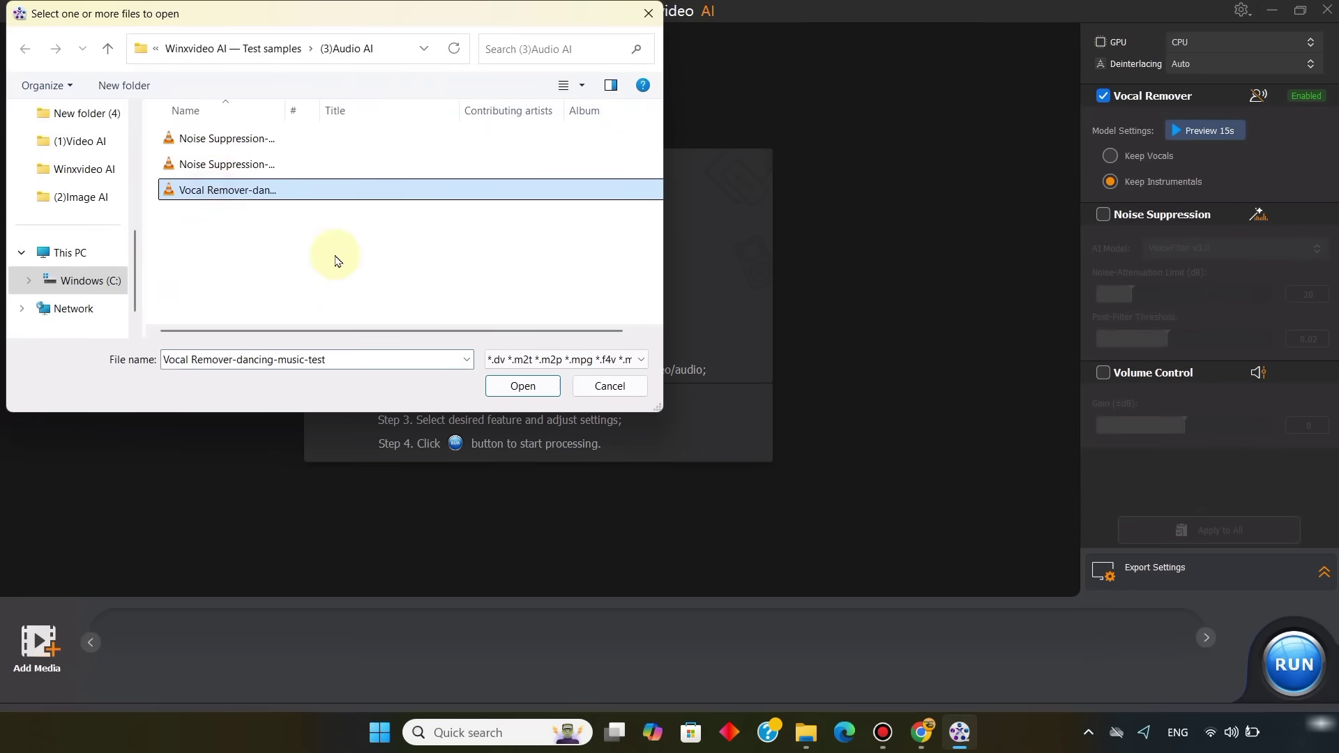
click(512, 385)
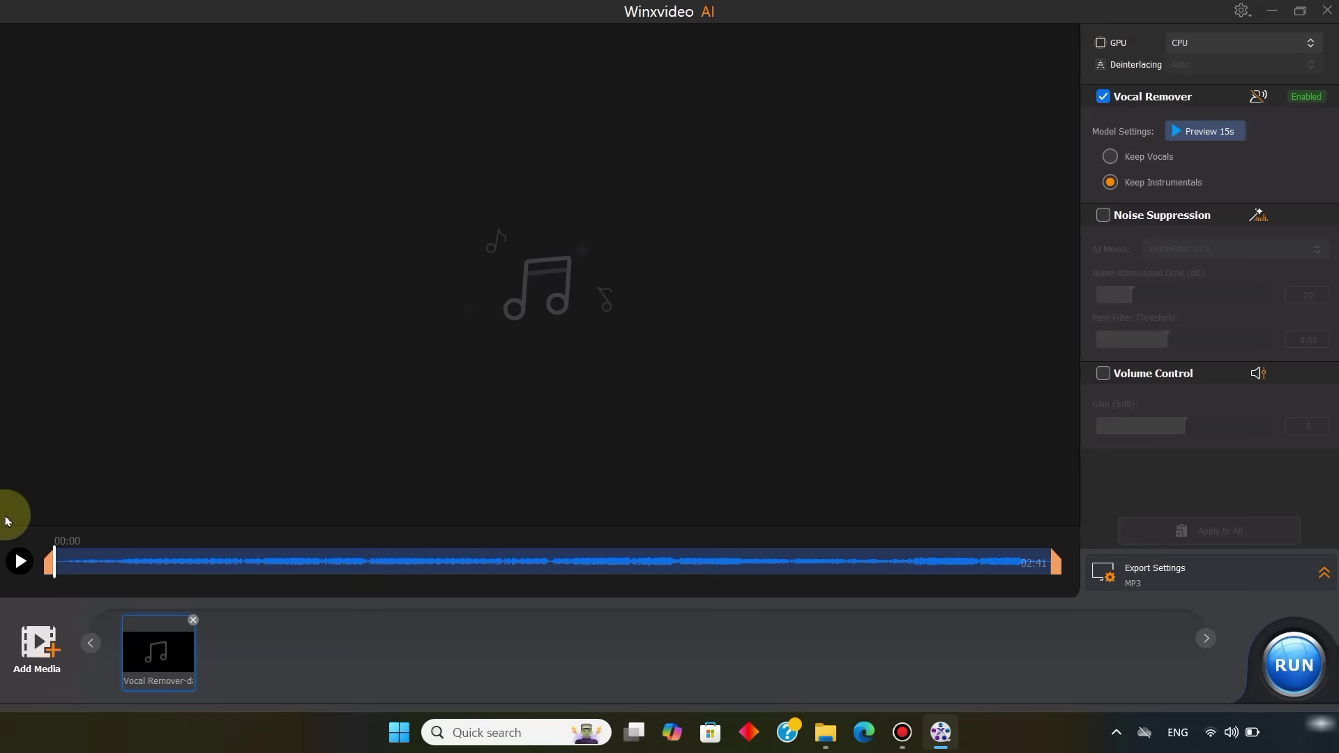
click(211, 565)
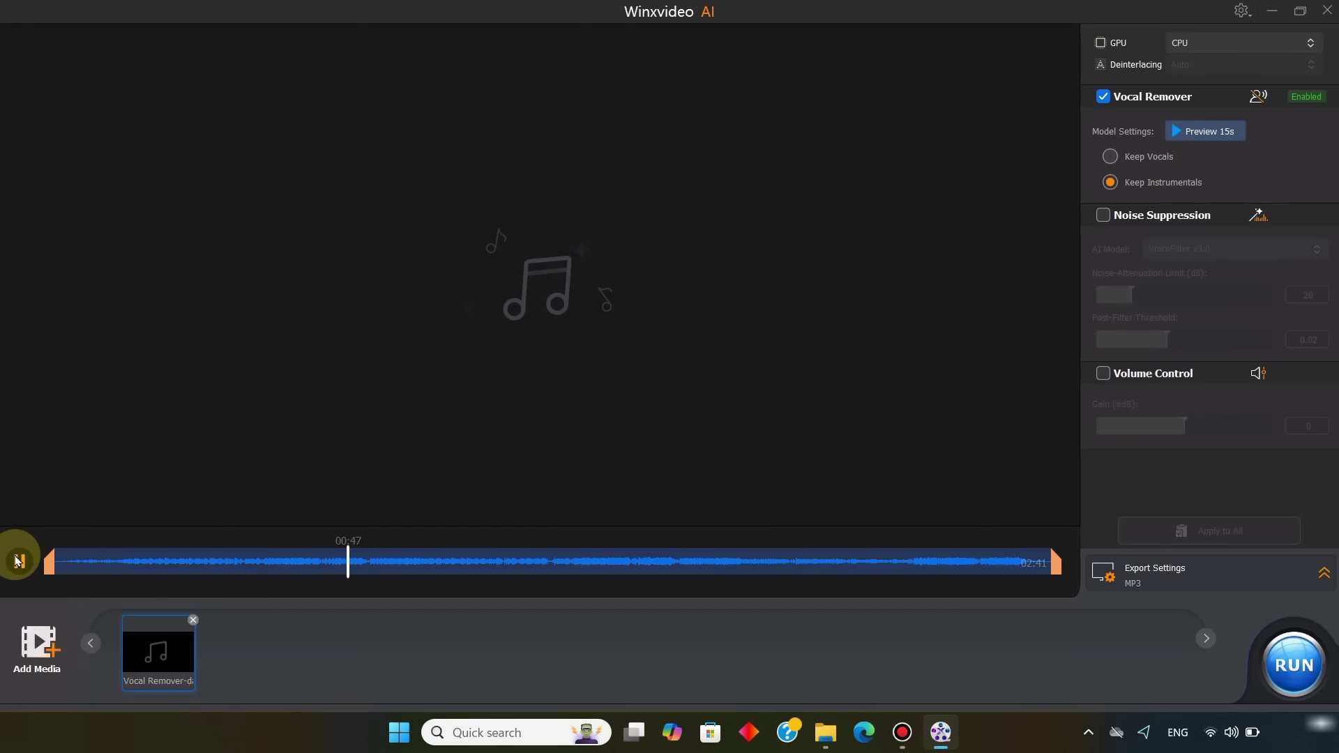
- Re-enable Vocal Remover and play a 15-second instrumental preview
click(1101, 97)
click(1100, 99)
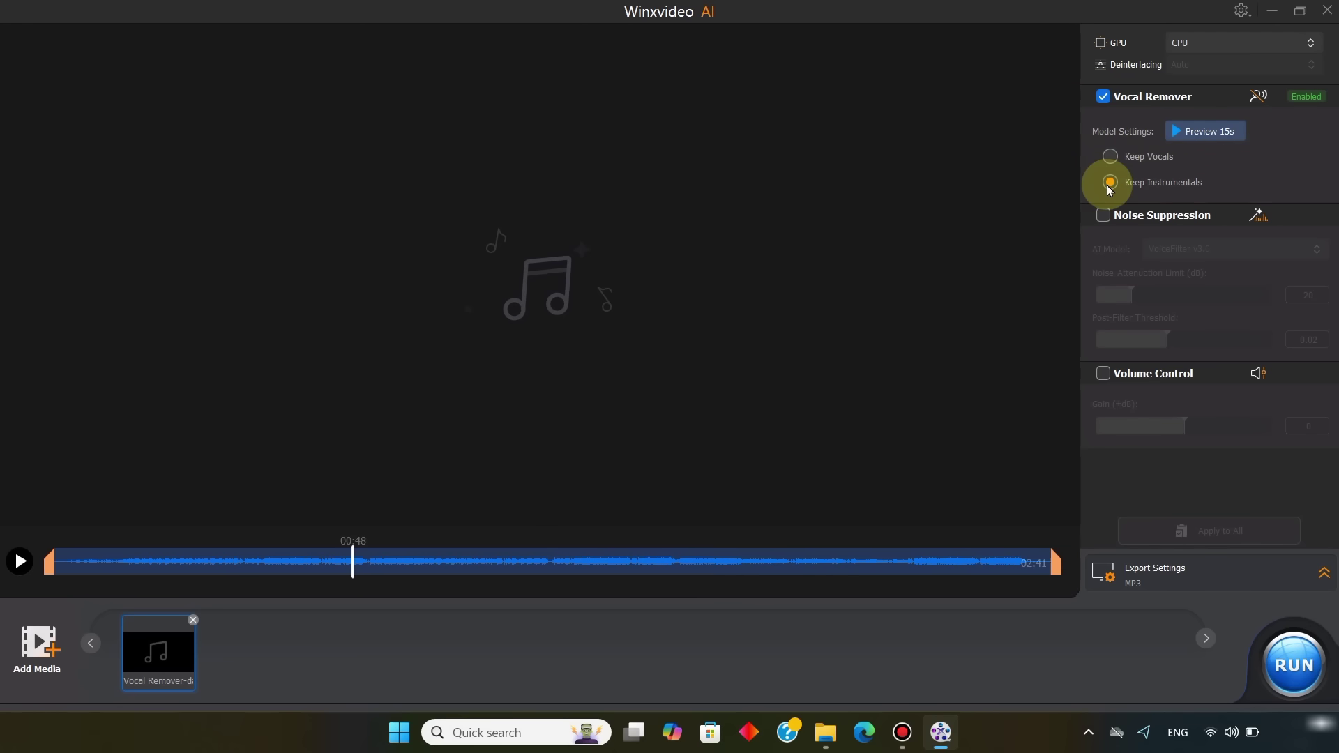
click(1179, 134)
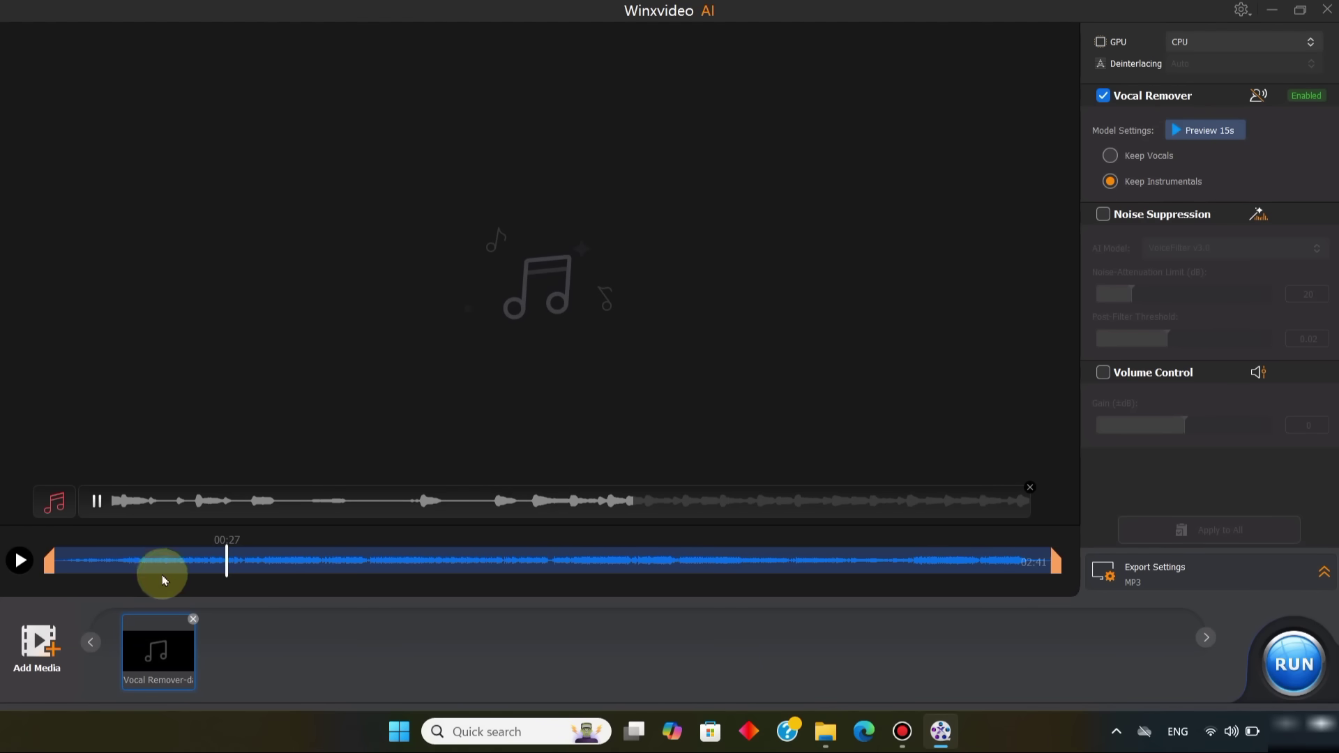
click(96, 500)
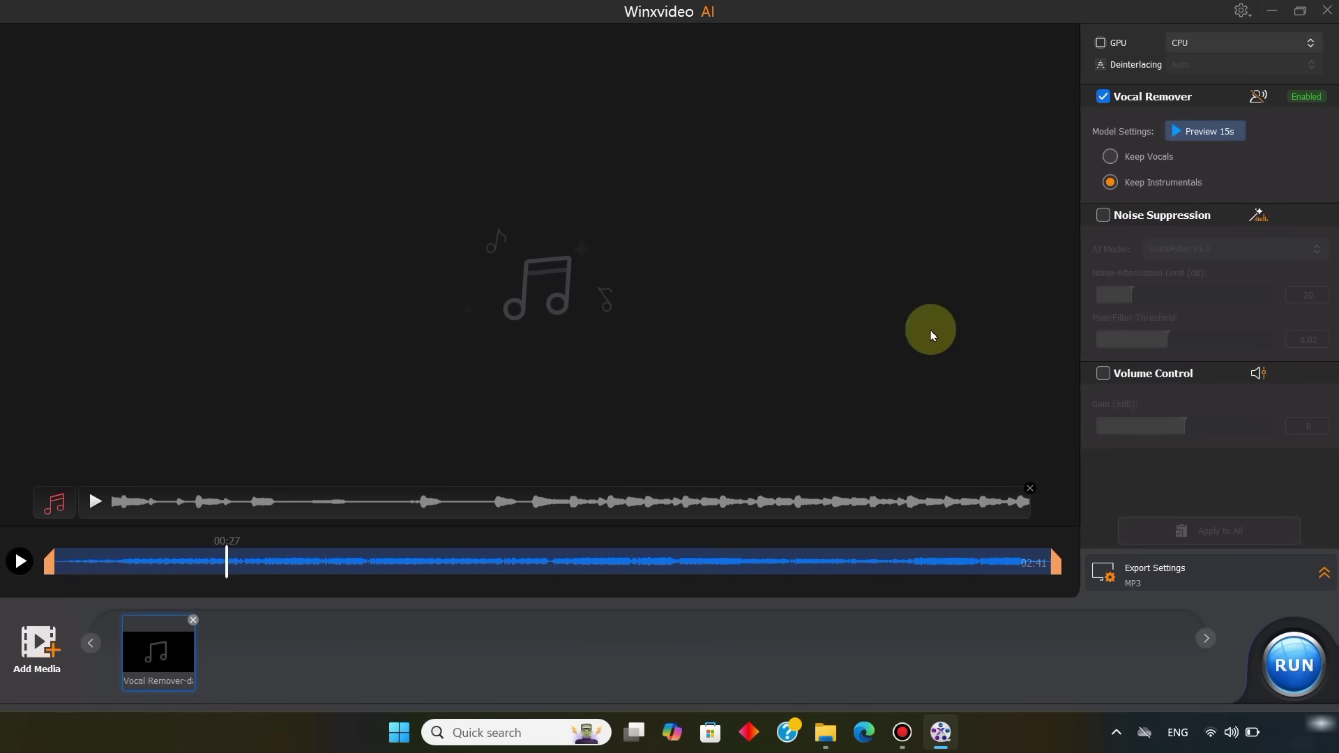
- Preview 15 seconds with Keep Vocals, then switch back to Keep Instrumentals
click(1109, 156)
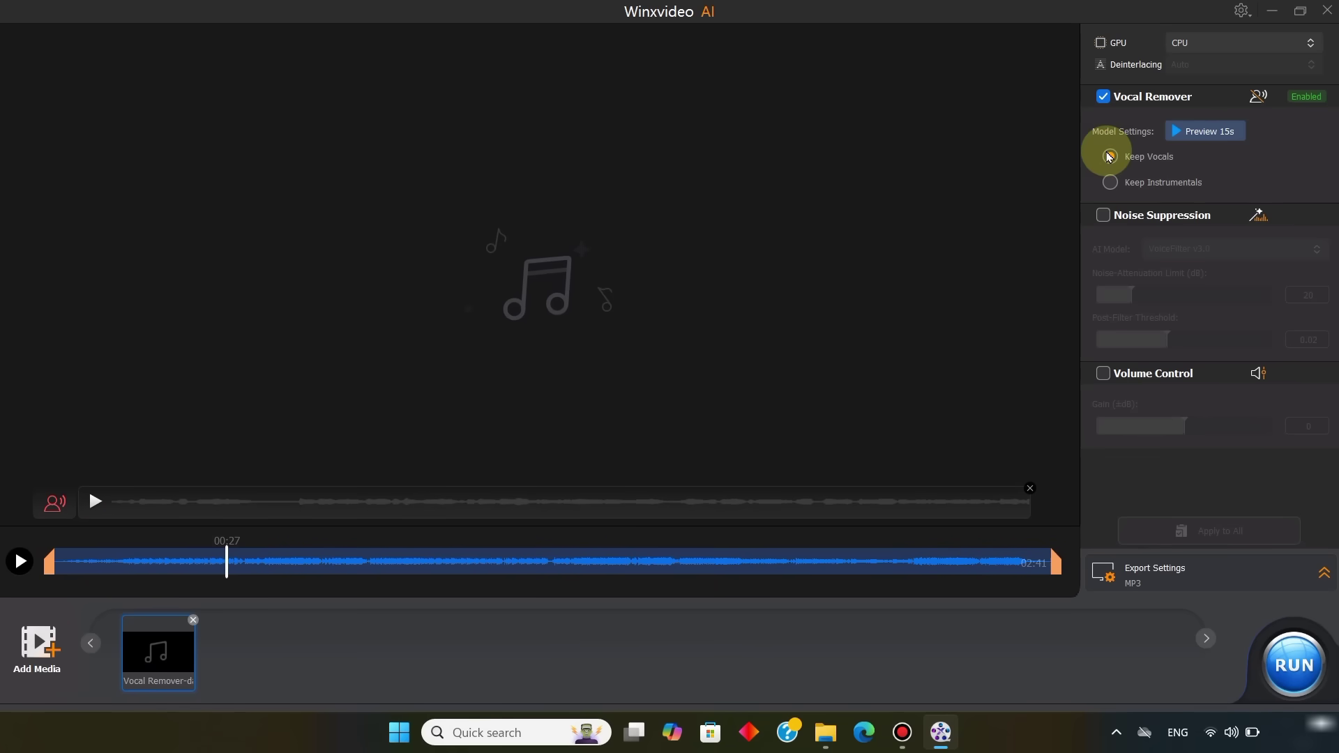
click(1177, 130)
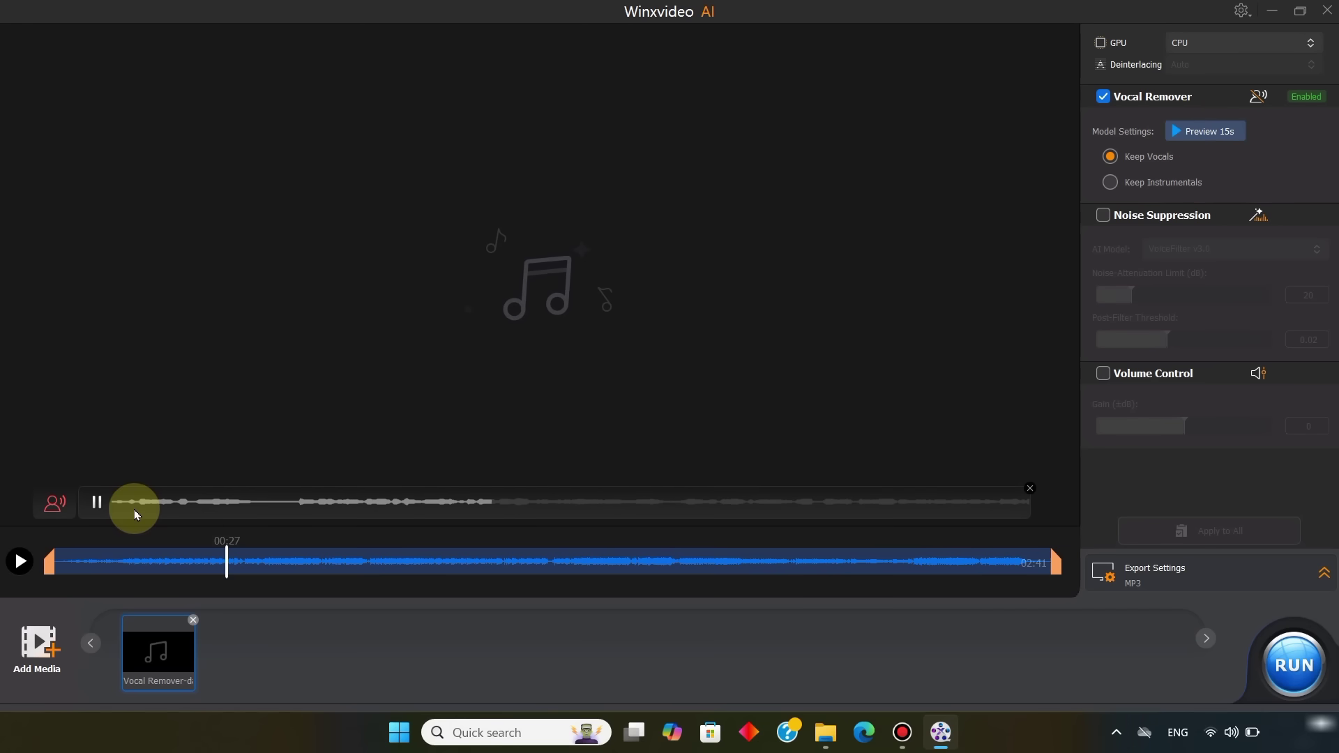
click(1113, 180)
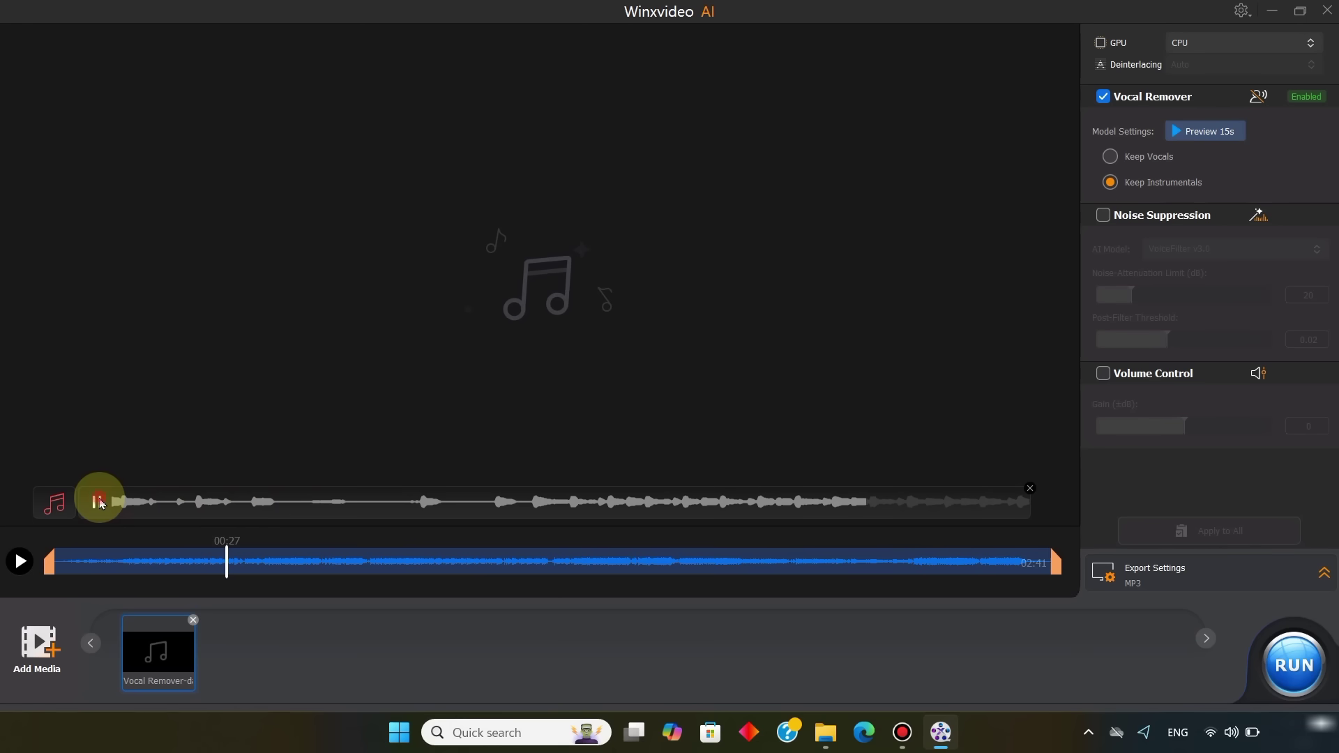
- Export the instrumental track as MP3 at Highest quality
click(1157, 574)
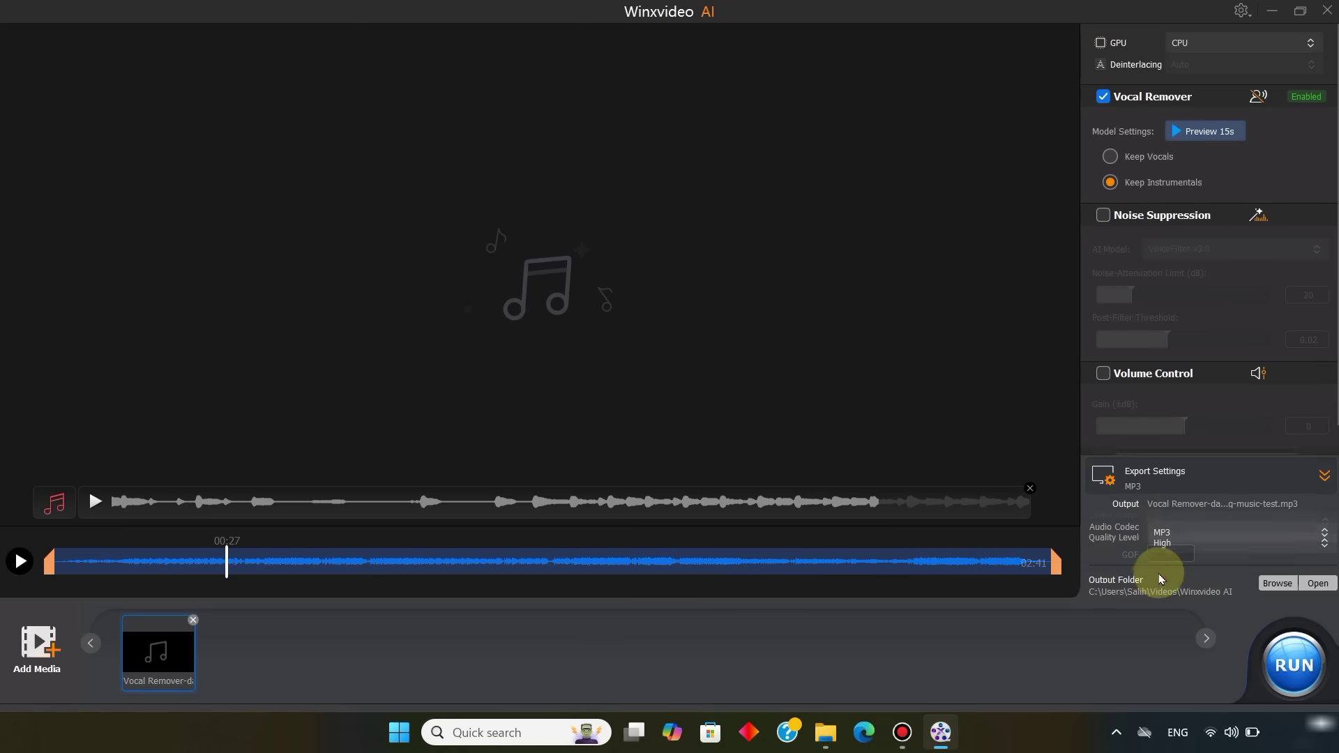
click(1166, 481)
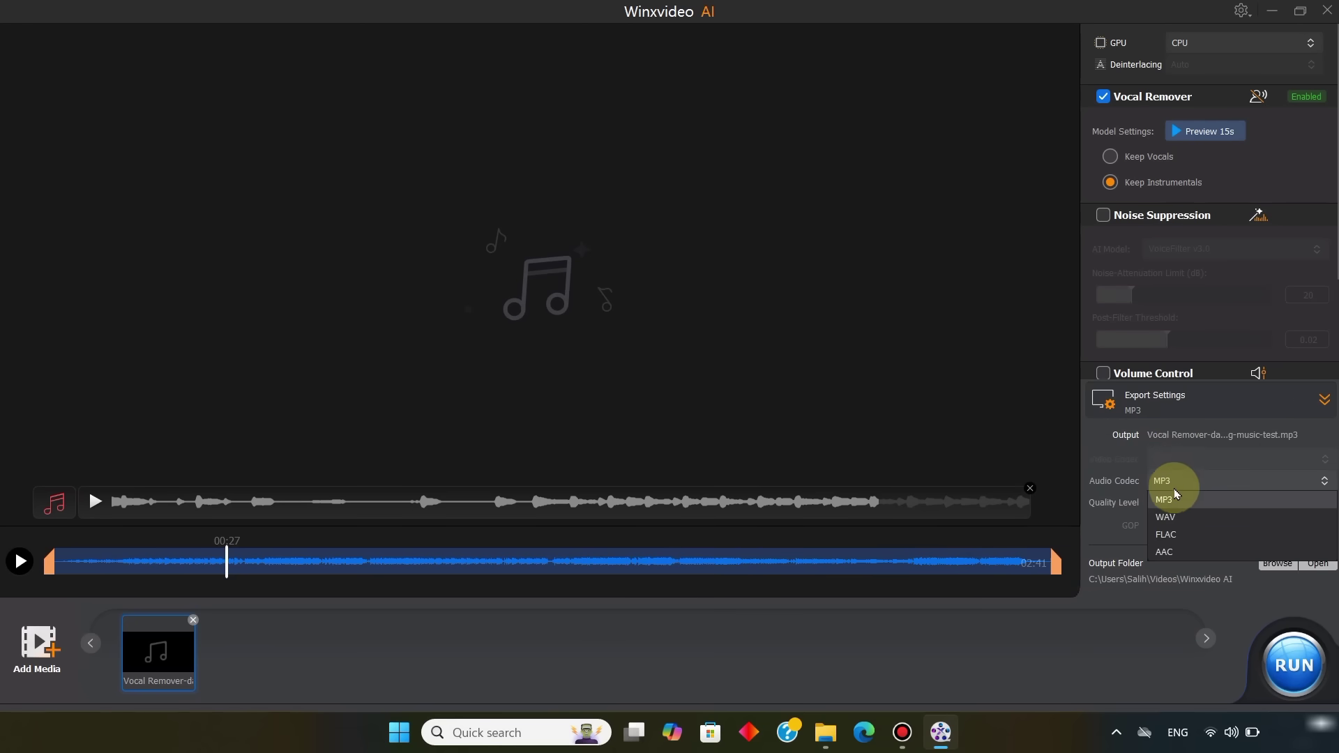
click(1171, 493)
click(1177, 503)
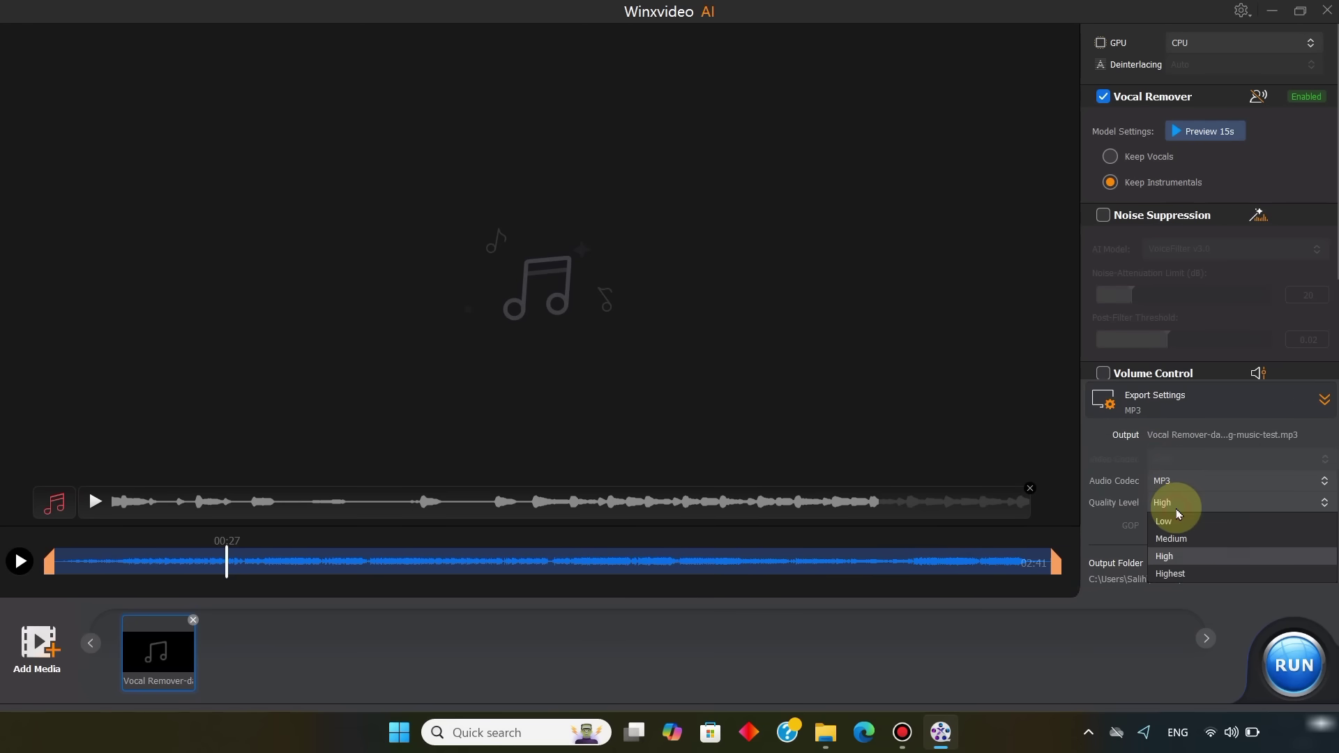
click(1178, 573)
click(1293, 664)
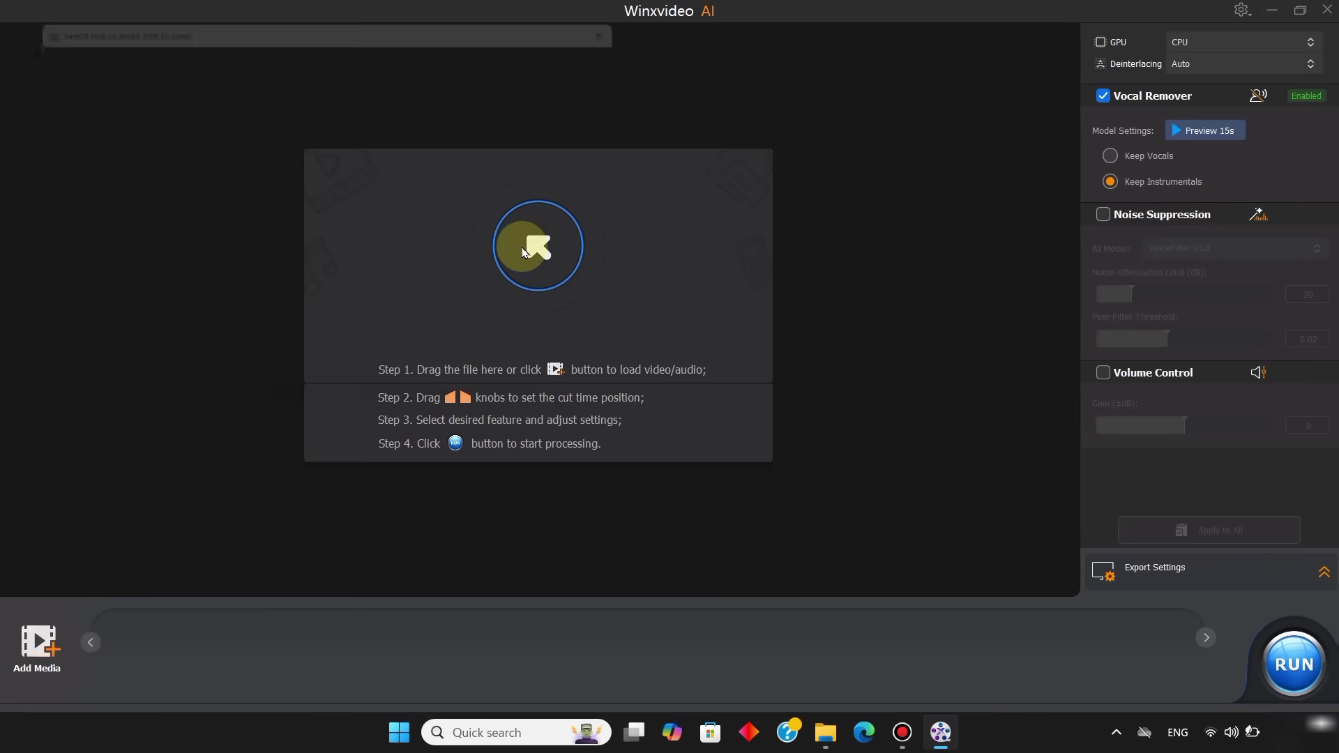
- Load the Noise Suppression-wind-noise-test clip and play it to hear the wind noise
click(242, 172)
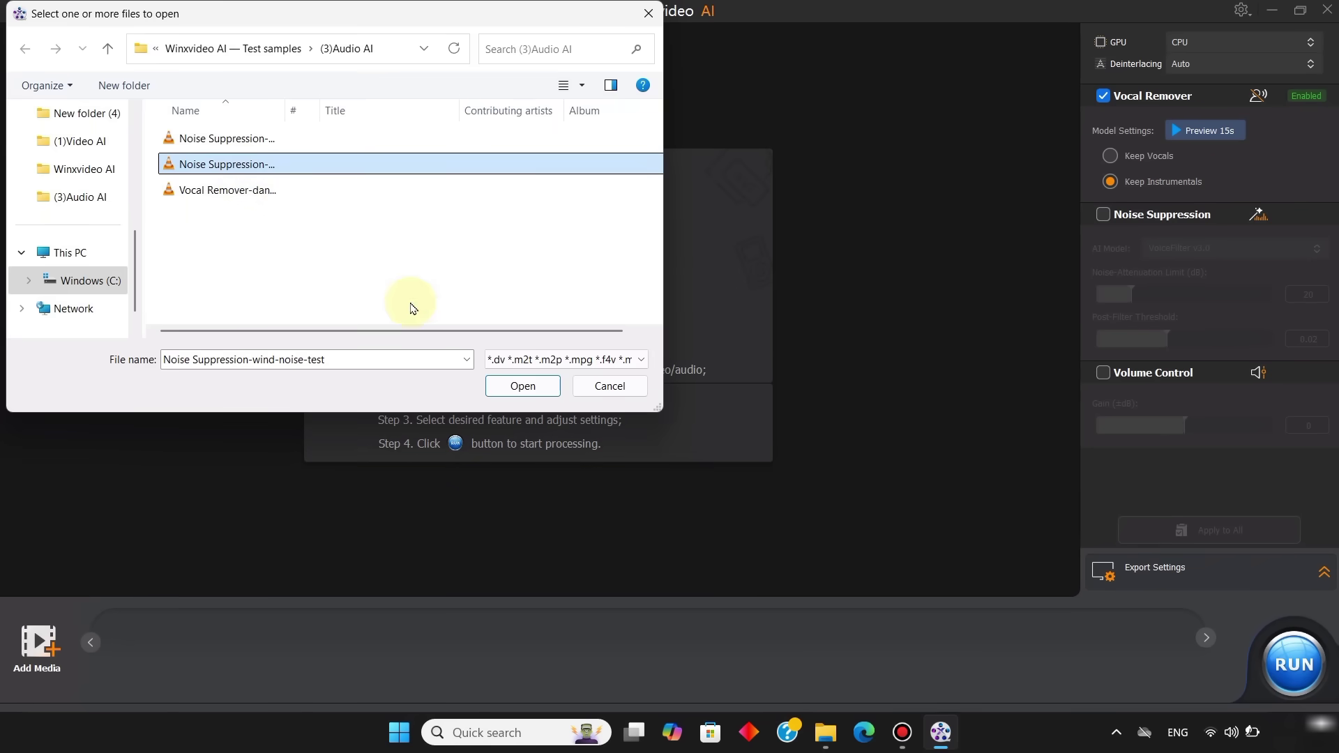
click(517, 385)
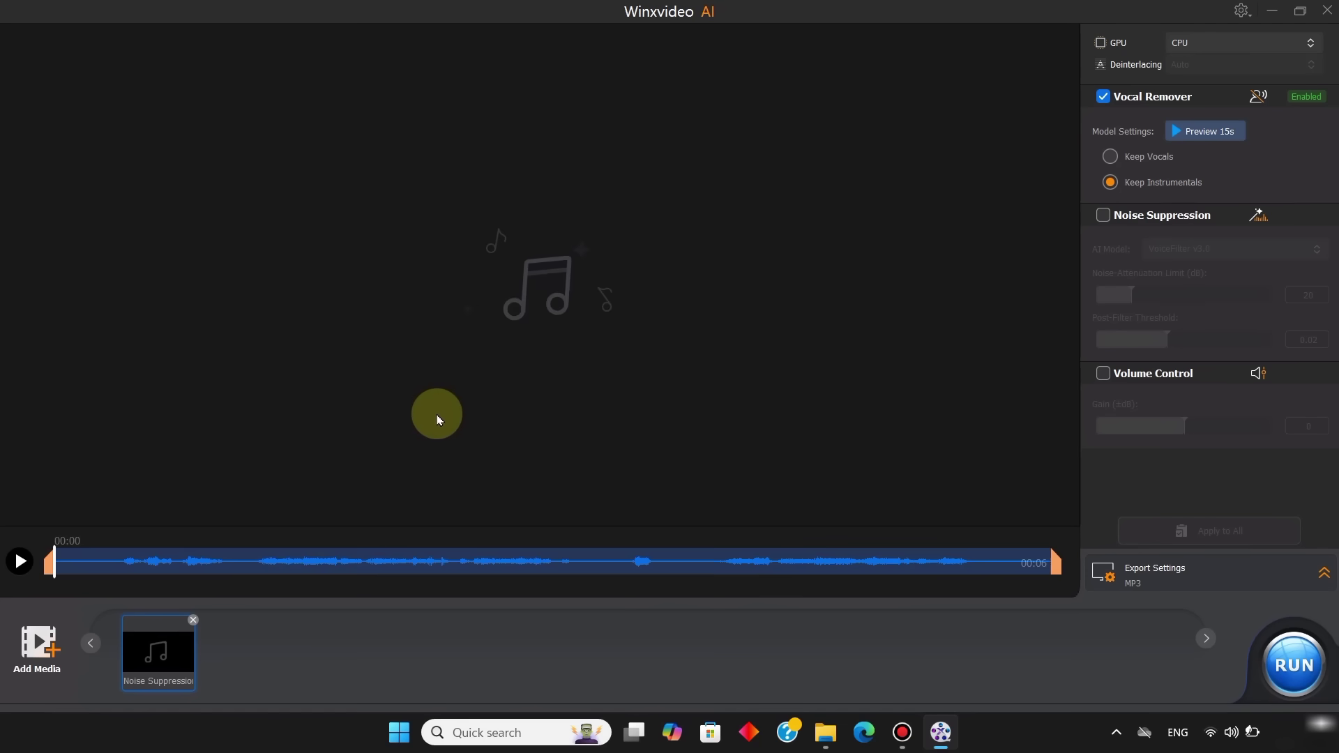
click(19, 562)
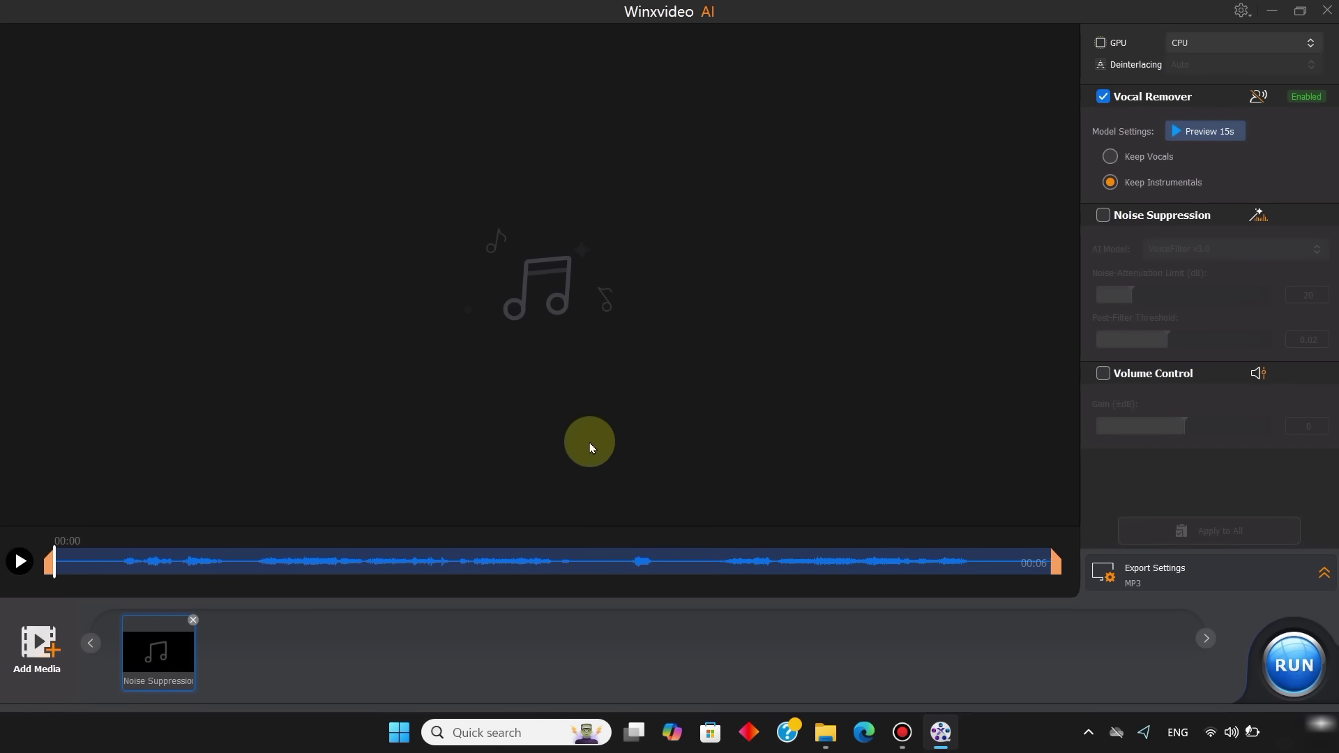
- Replace Vocal Remover with Noise Suppression: VoiceFilter v3.1, 44 dB limit, 0.02 threshold, +3 dB gain
click(1102, 96)
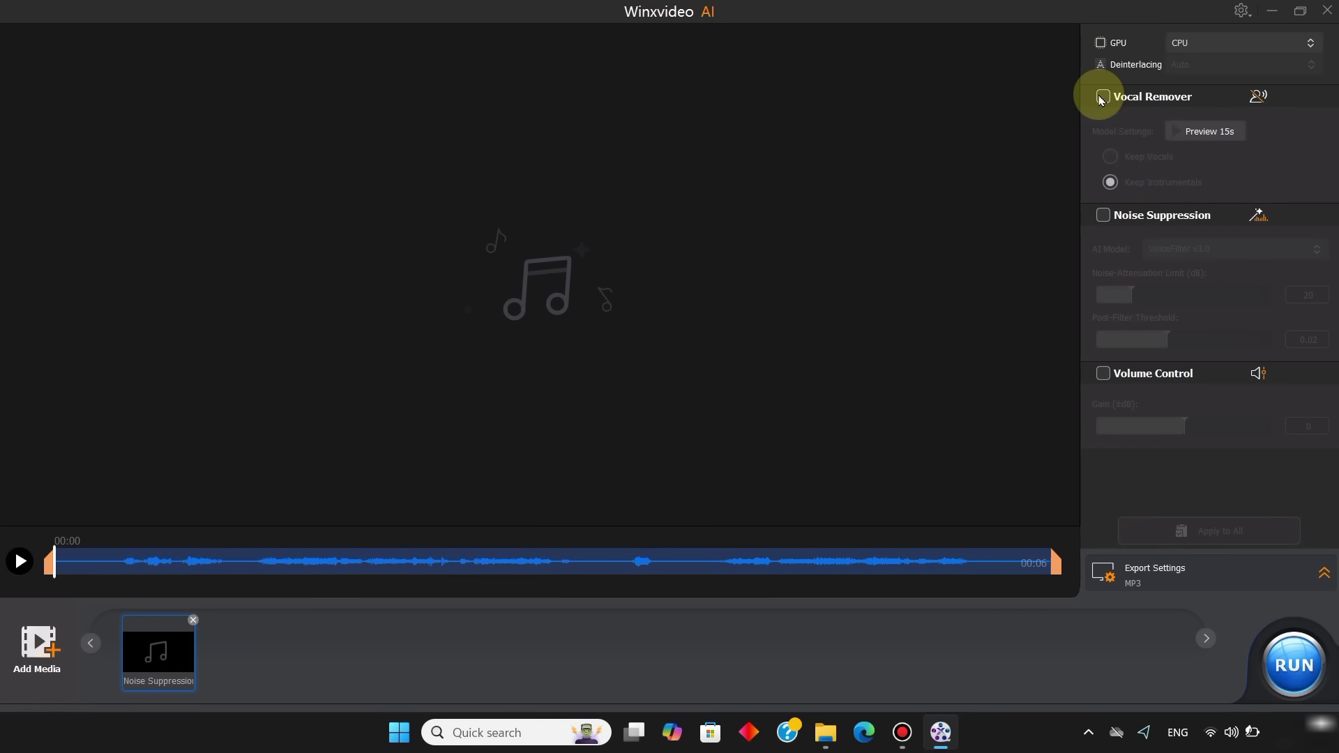
click(1108, 216)
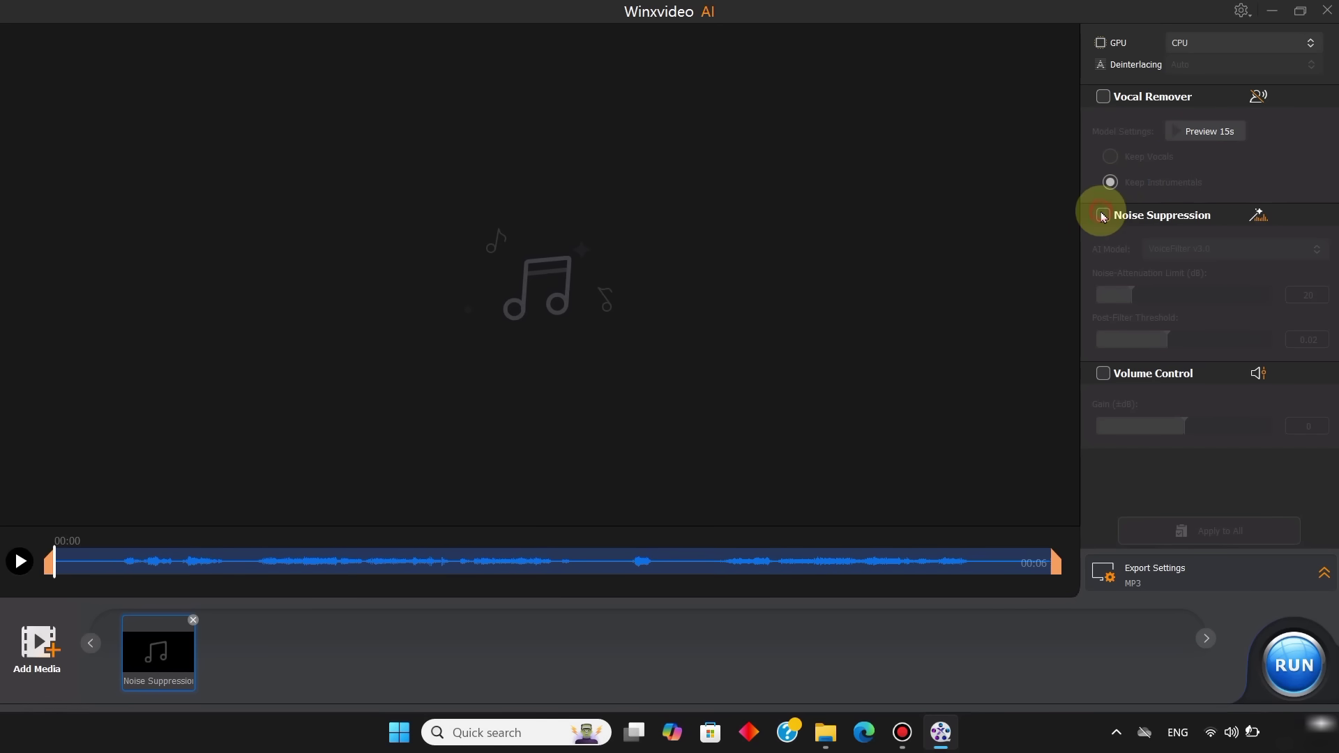
click(1177, 248)
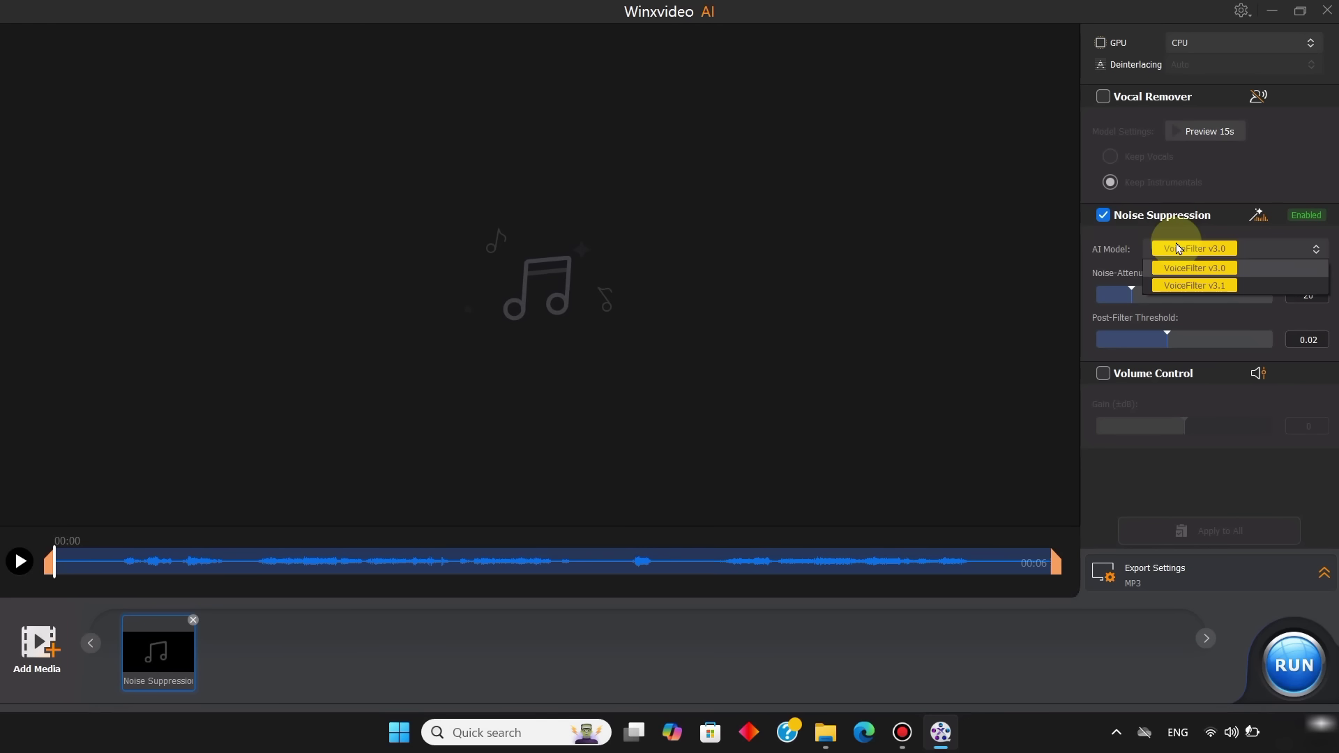
click(1189, 286)
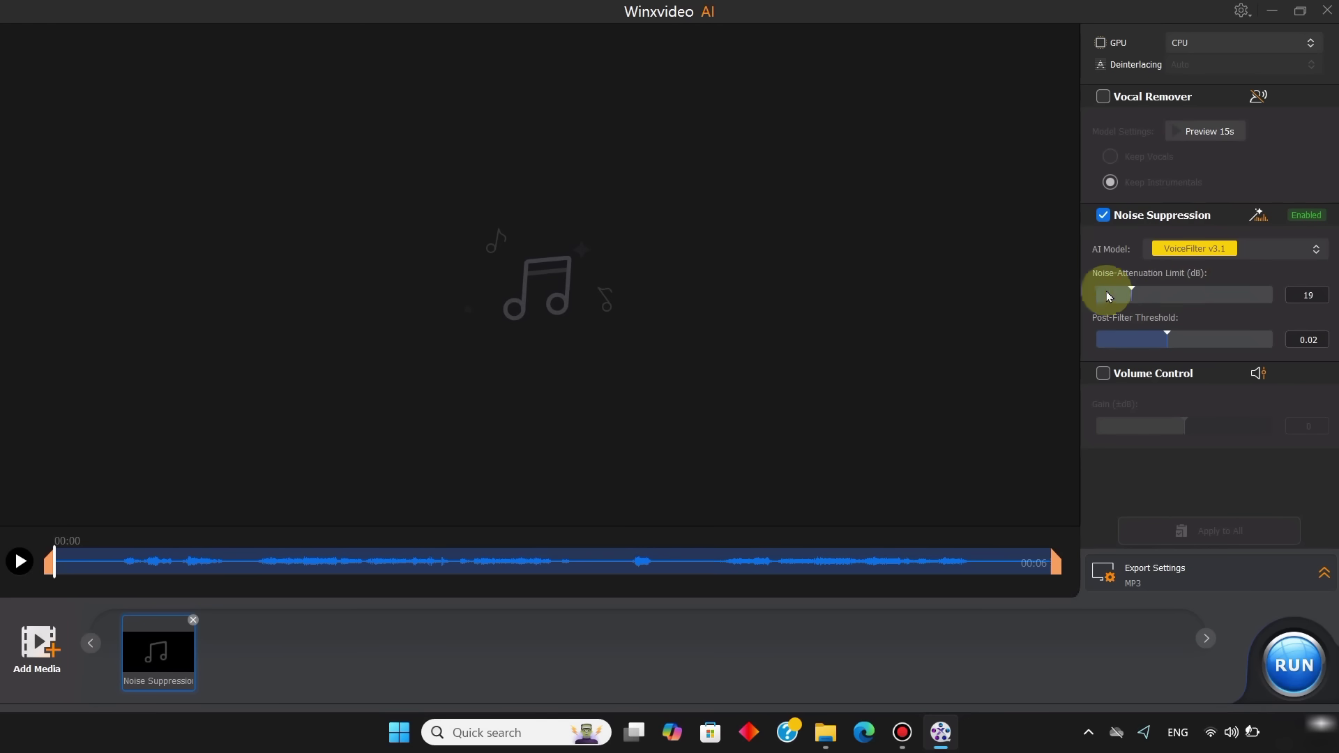
drag(1108, 295, 1258, 300)
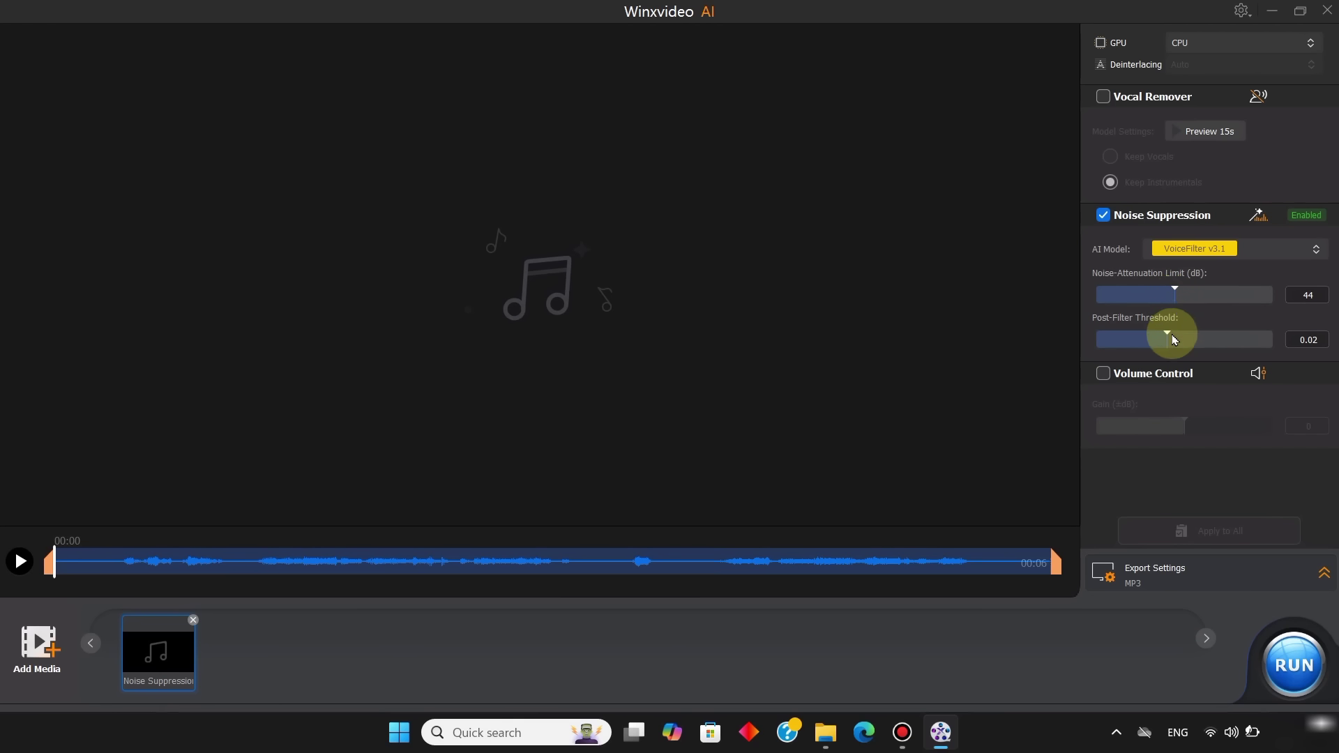
drag(1171, 339, 1093, 345)
drag(1206, 345, 1170, 352)
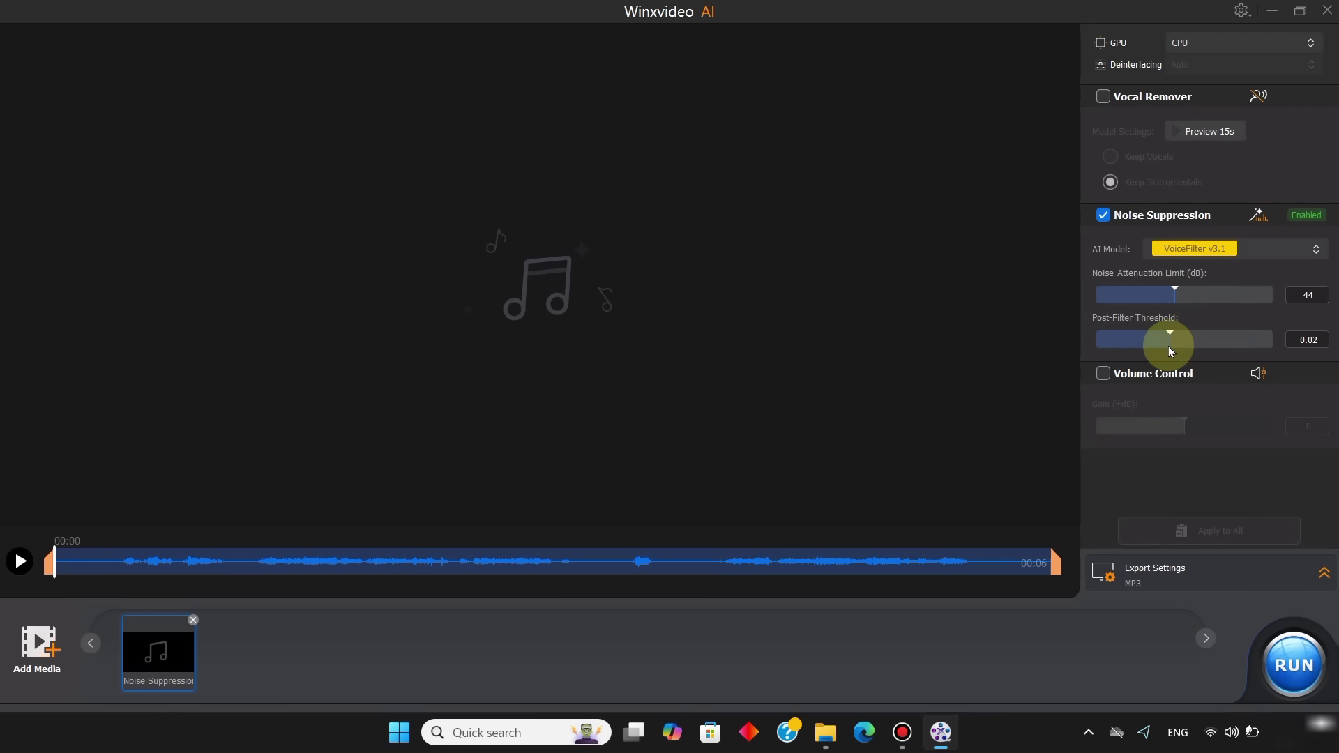
click(1106, 373)
drag(1183, 418, 1206, 437)
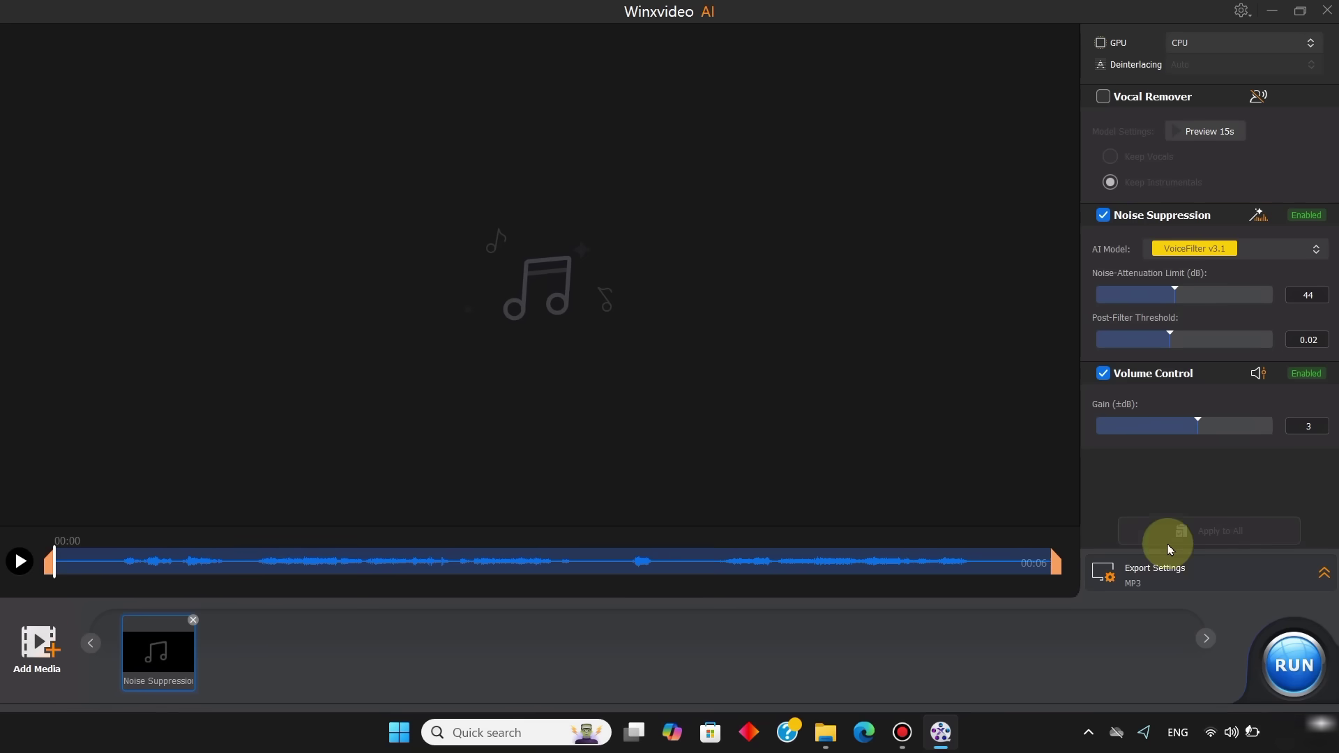
- Keep MP3 codec and High quality in Export Settings, then start exporting Noise Suppression-wind-noise-test.mp3
click(1163, 567)
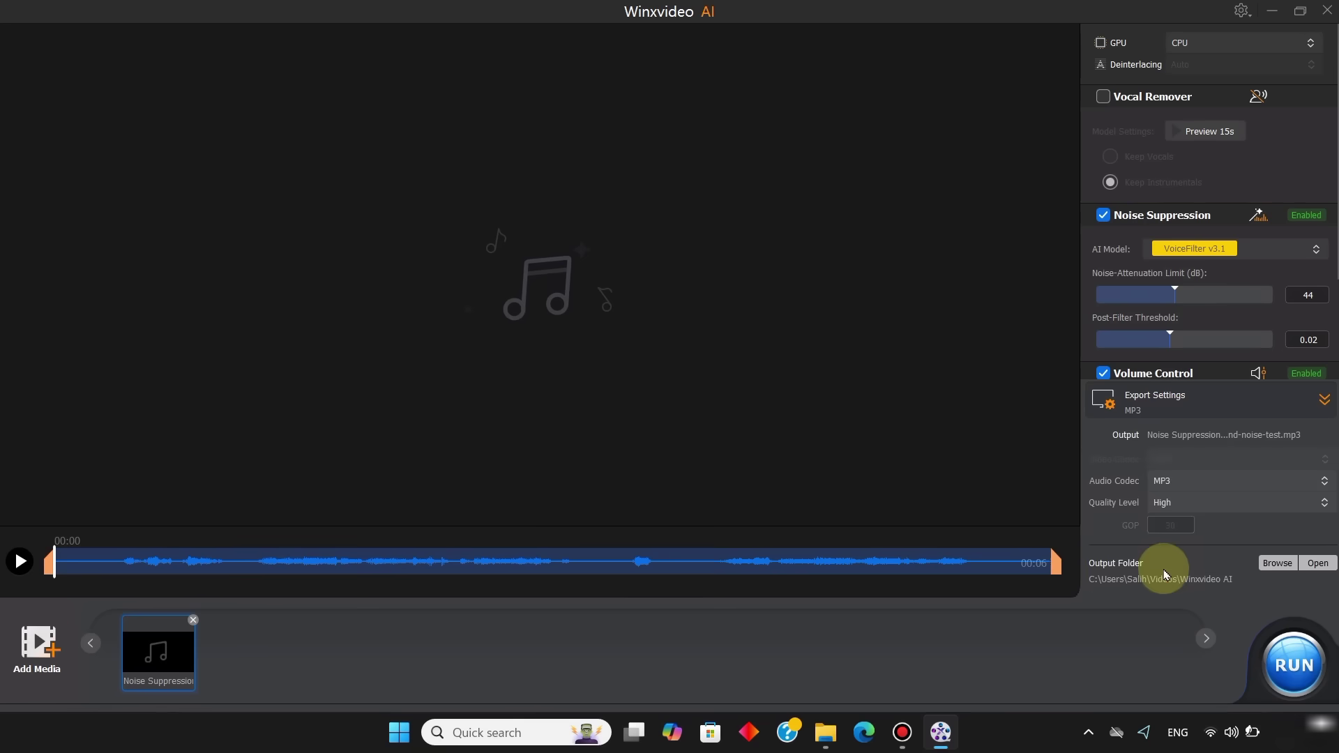
click(1190, 478)
click(1190, 501)
click(1190, 501)
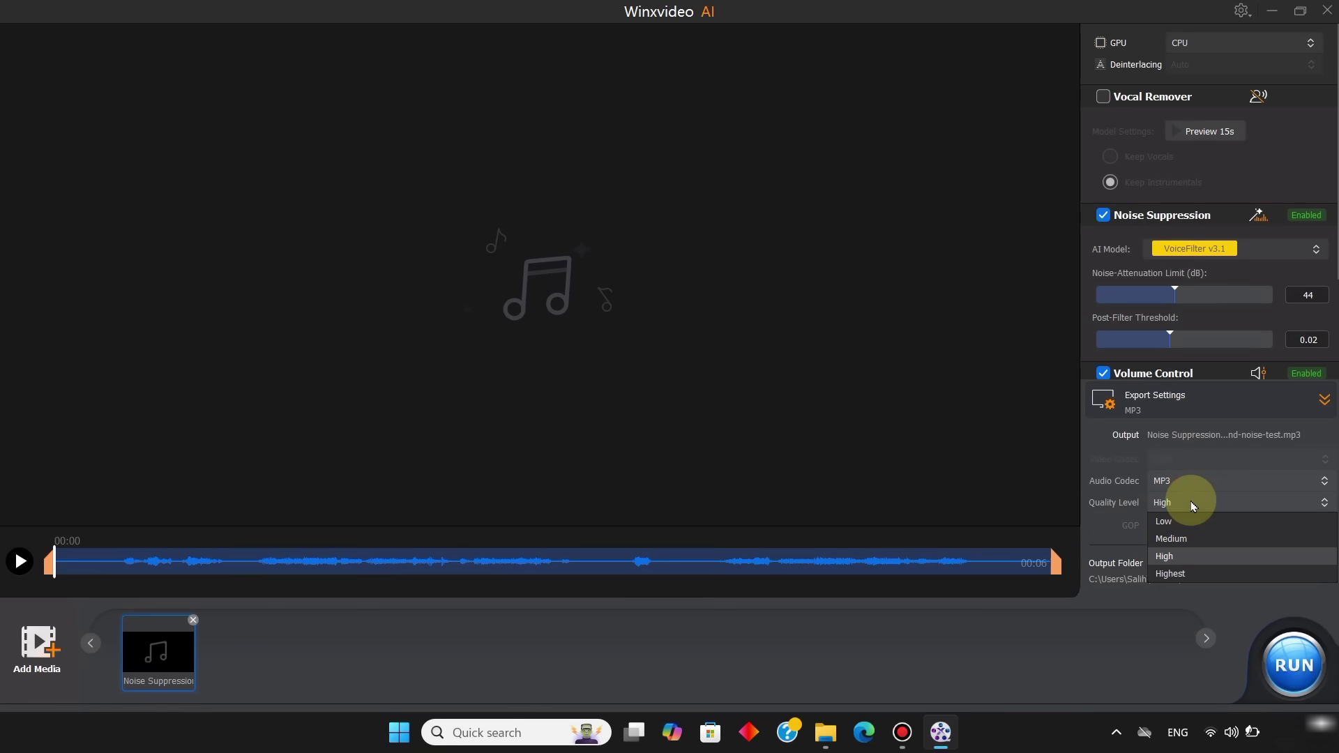
click(1190, 500)
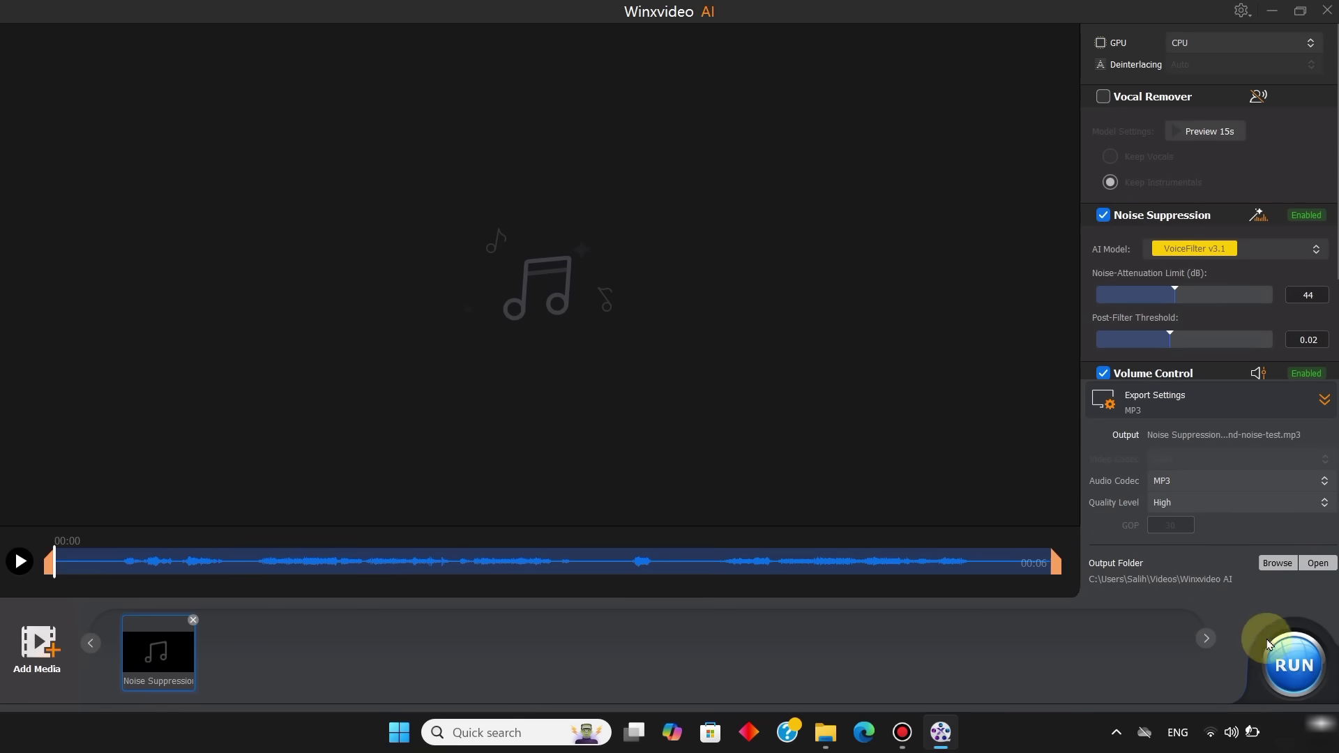
click(1294, 672)
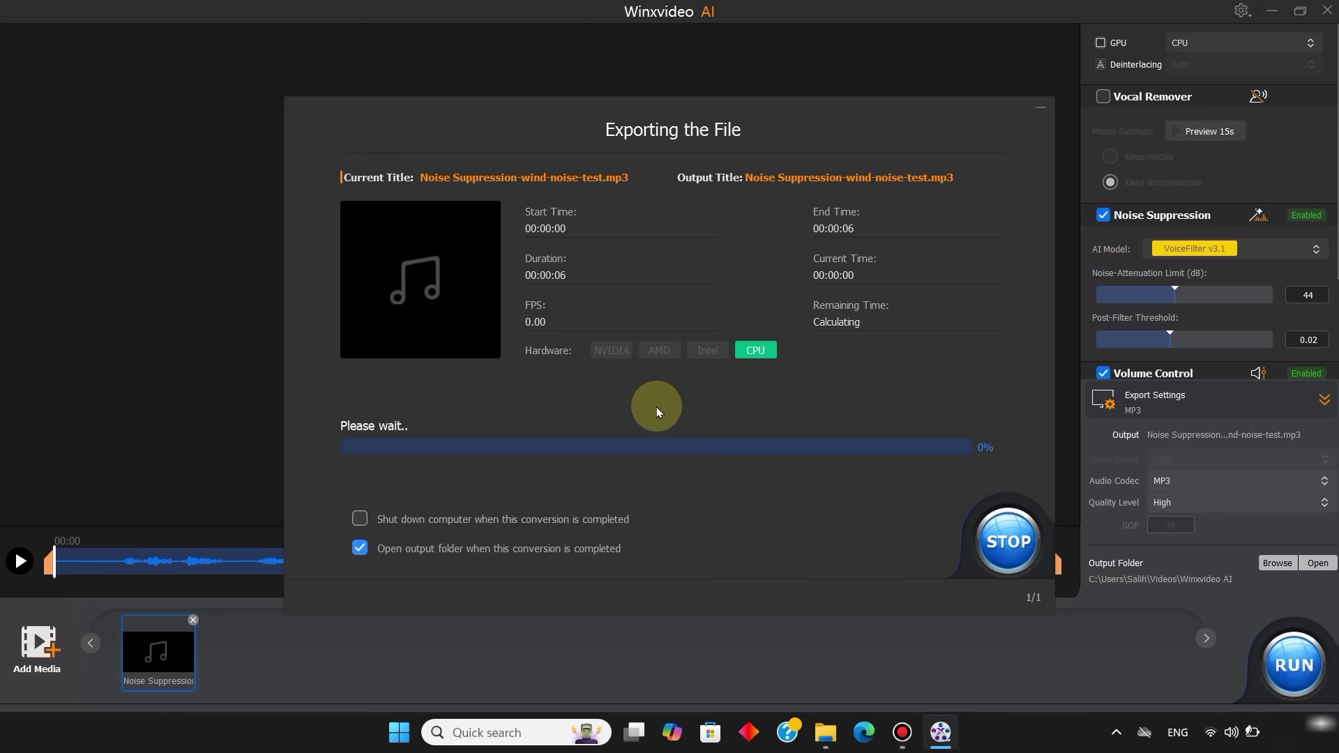